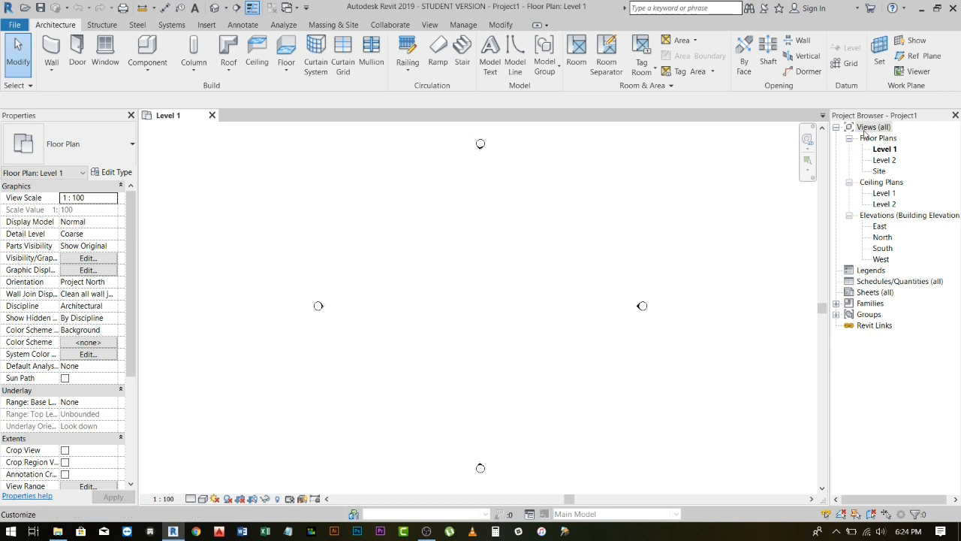
- Examine the Views branch of the project browser, including its Floor Plans, Ceiling Plans and Elevations groups
left_click_drag(865, 120, 935, 181)
left_click(866, 129)
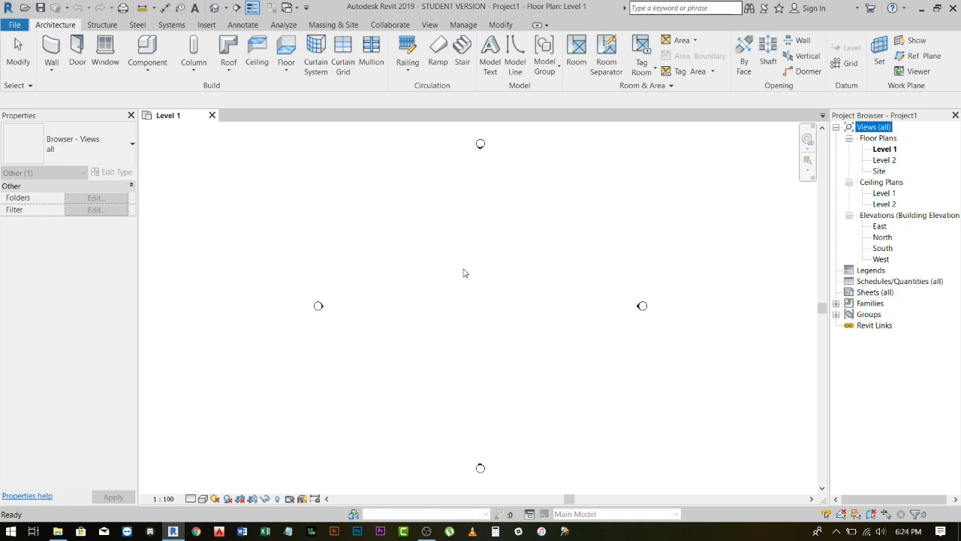
left_click(868, 141)
left_click(881, 184)
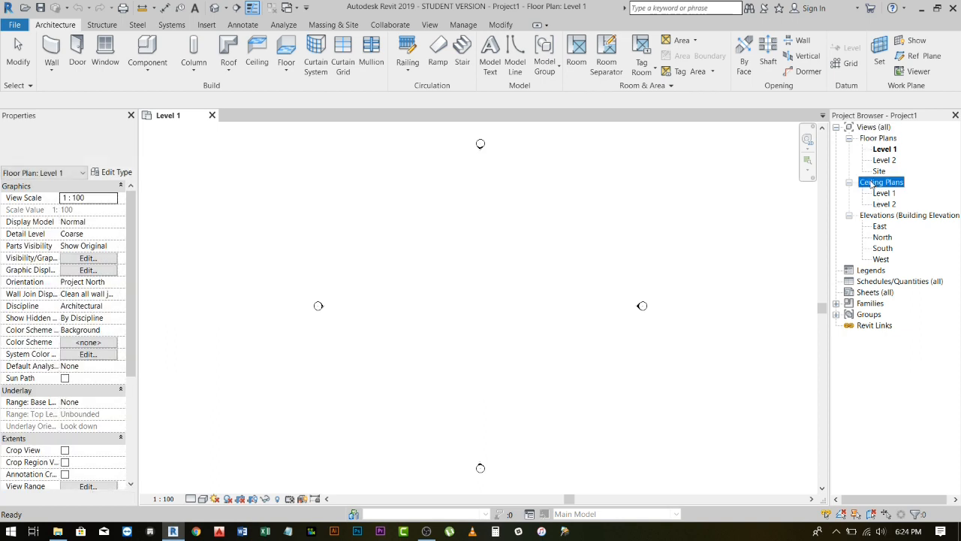
left_click(871, 217)
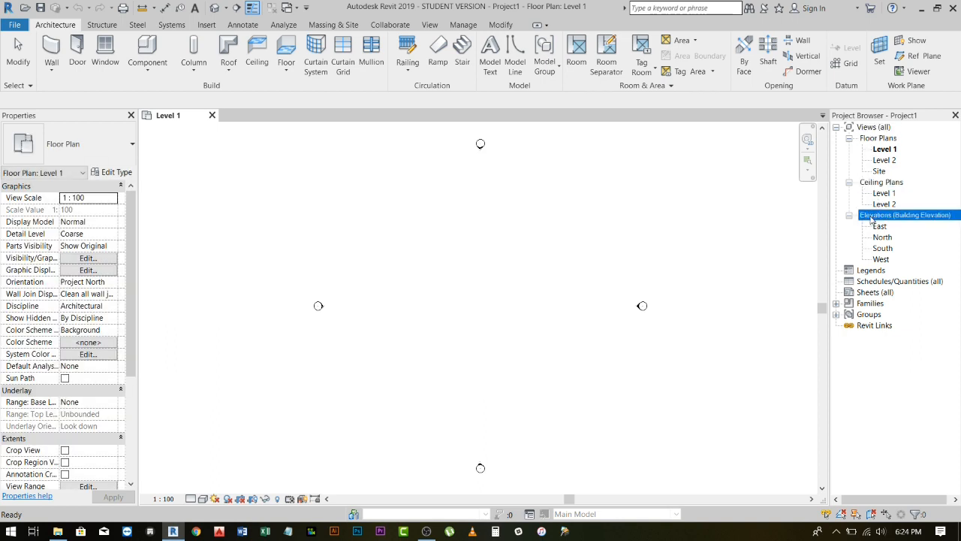
- Collapse the Floor Plans, Ceiling Plans and Elevations groups in the project browser
left_click(849, 138)
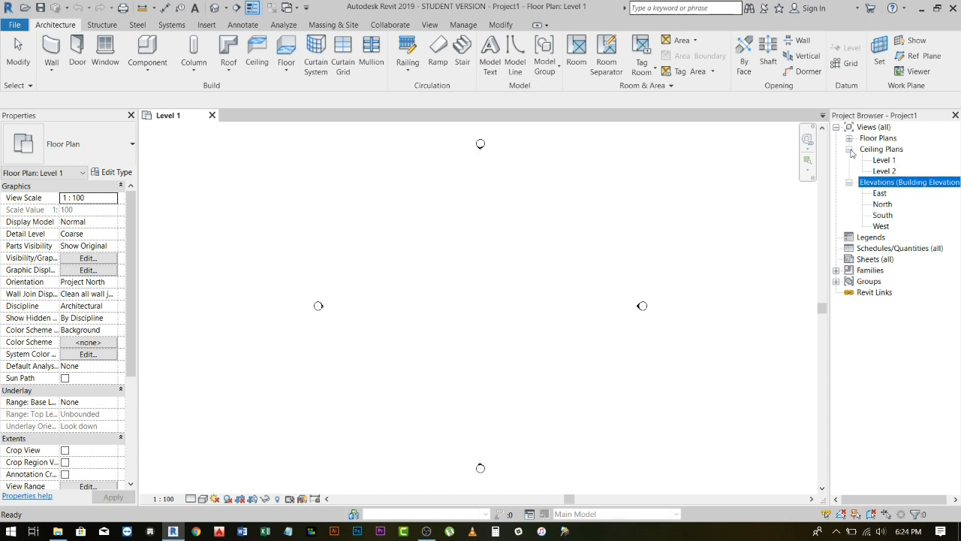
left_click(849, 150)
left_click(850, 160)
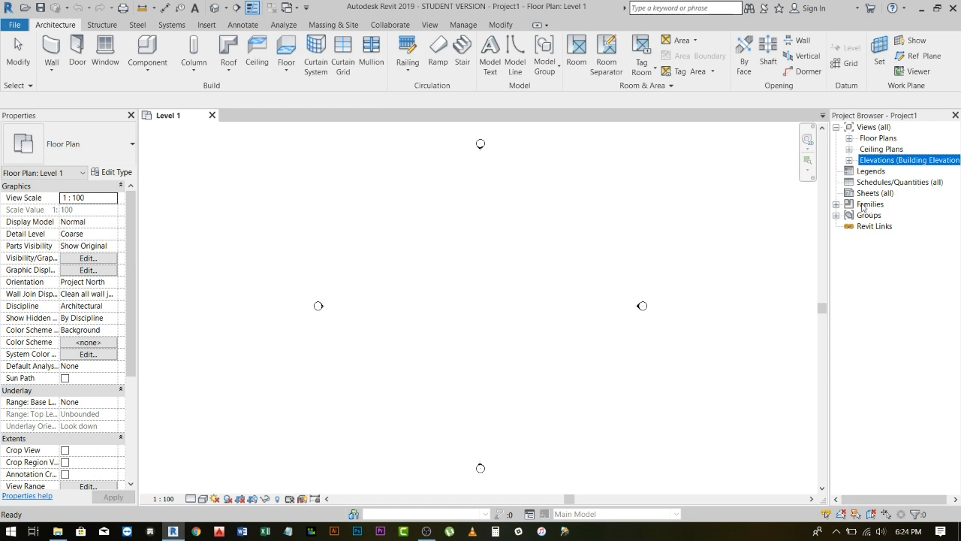
- Examine the Floor Plans, Legends, Schedules/Quantities and Sheets entries of the project browser
left_click(873, 141)
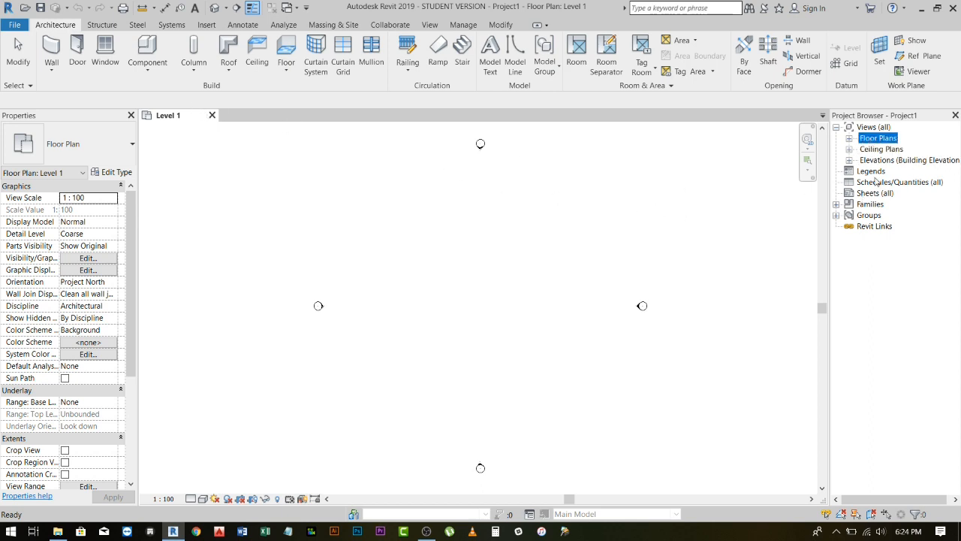
left_click(870, 172)
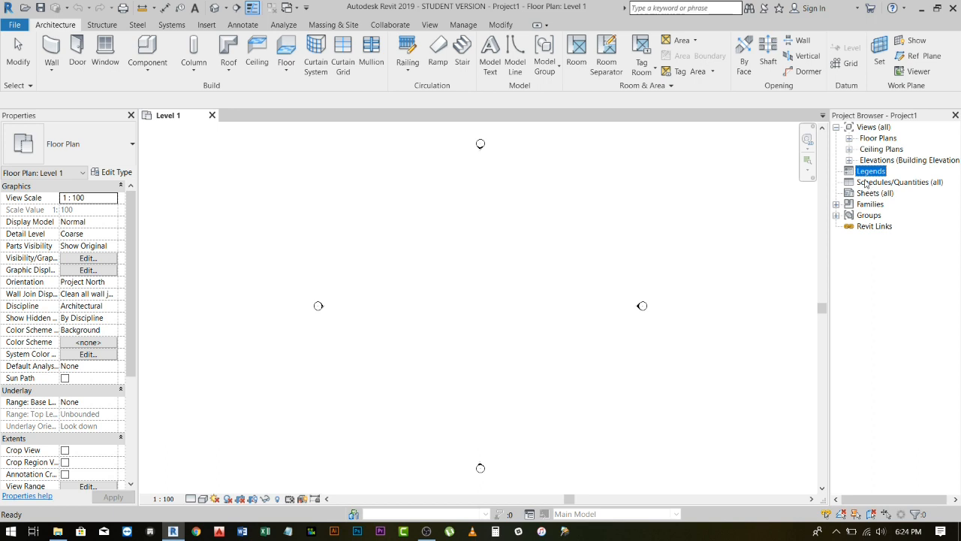
left_click(869, 183)
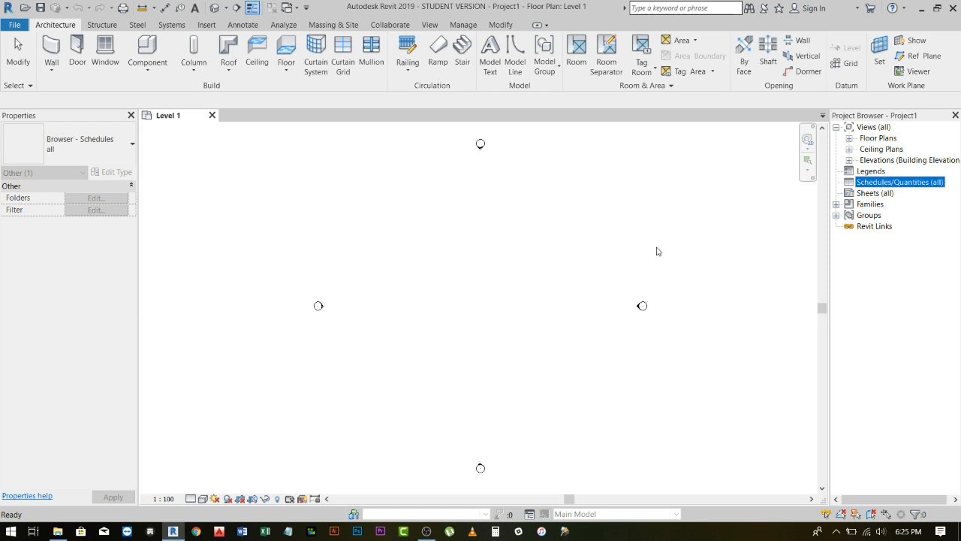
left_click(870, 196)
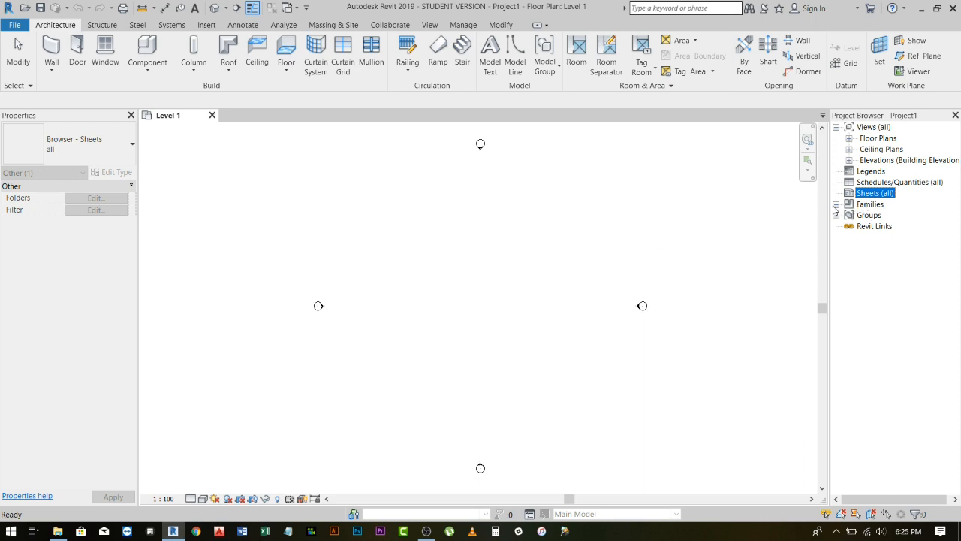
- Expand the Families branch of the project browser and look through its categories, from Annotation Symbols to Windows
left_click(836, 206)
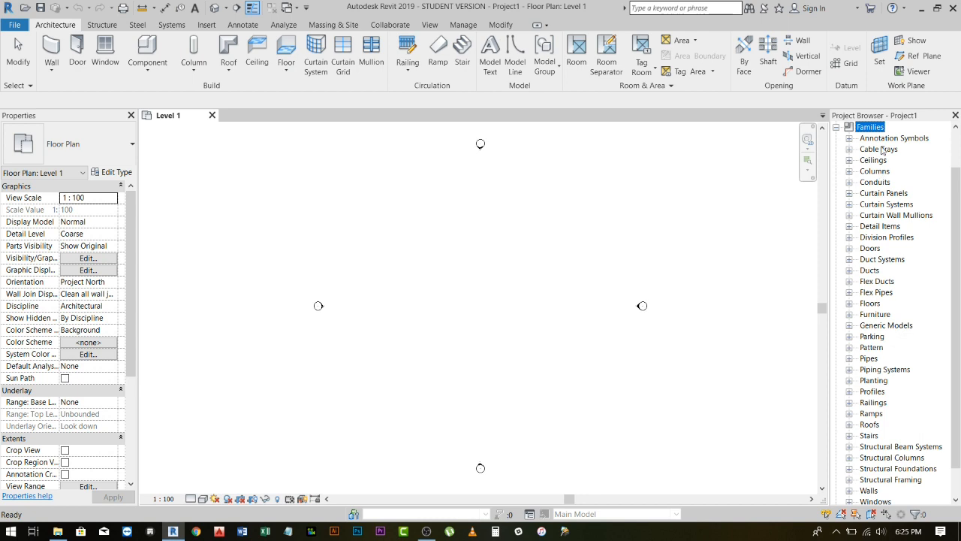
left_click(875, 140)
scroll(878, 163, "down", 1)
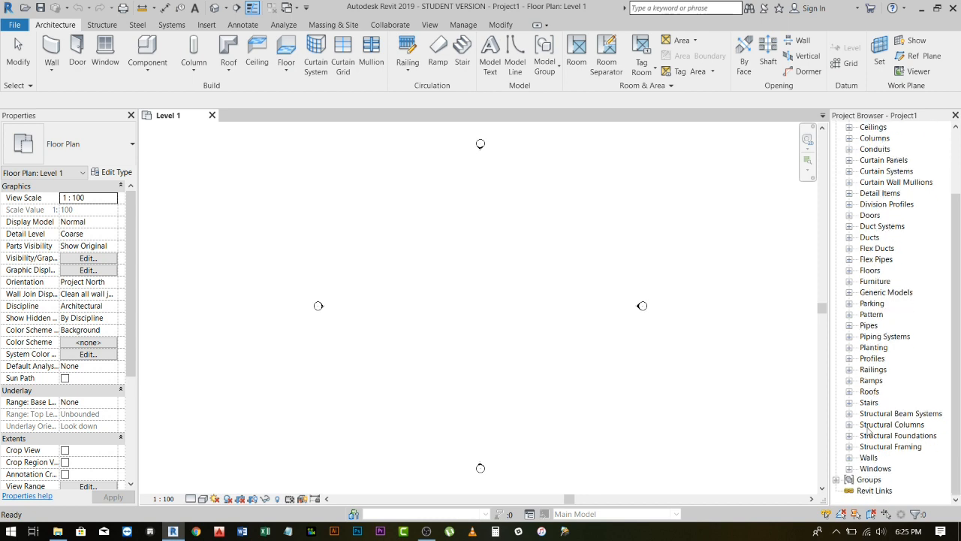
scroll(884, 153, "up", 1)
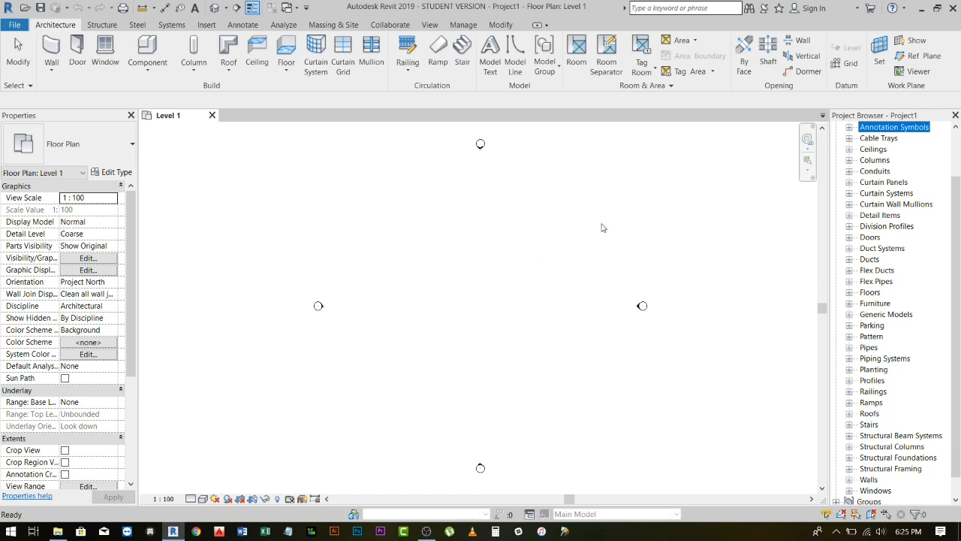
scroll(856, 171, "up", 1)
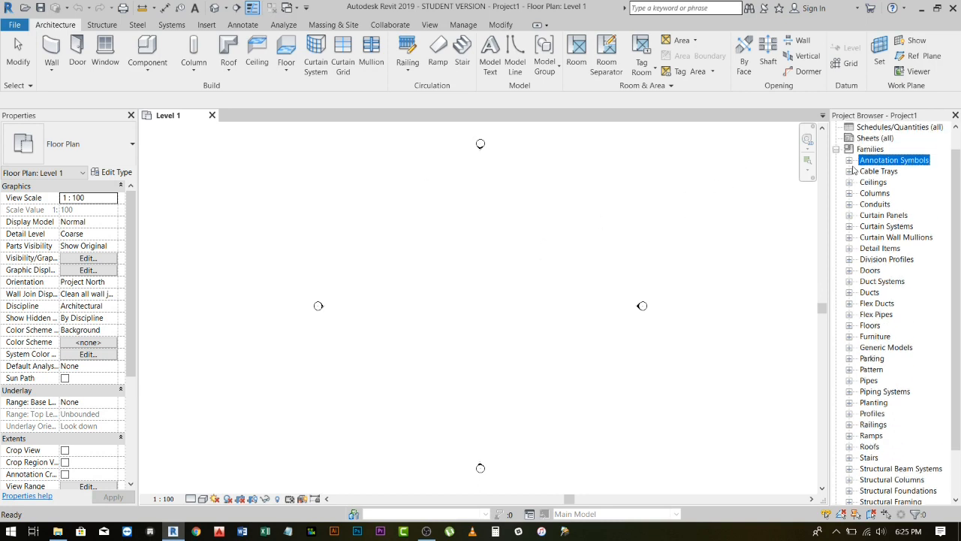
- Collapse the Families branch, then examine the Groups and Revit Links entries of the project browser
left_click(836, 150)
left_click(837, 182)
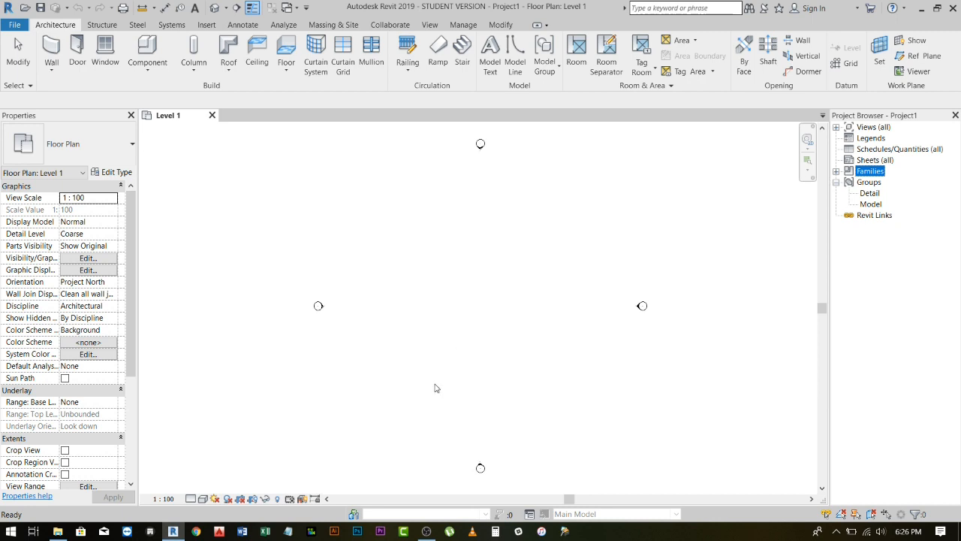
left_click(837, 182)
left_click(871, 193)
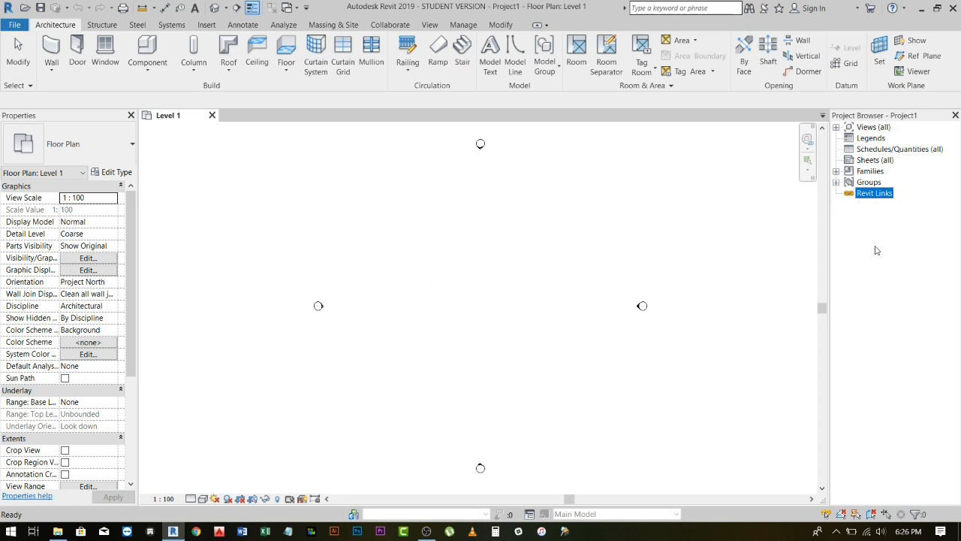
left_click(564, 244)
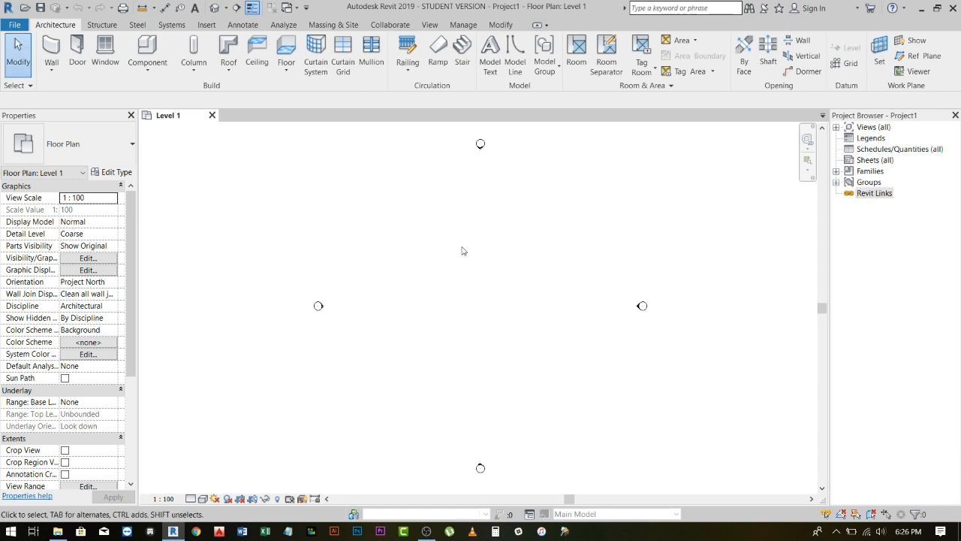
- Review the element selection options of the Modify tool, such as links, underlay elements and pinned elements
left_click(17, 60)
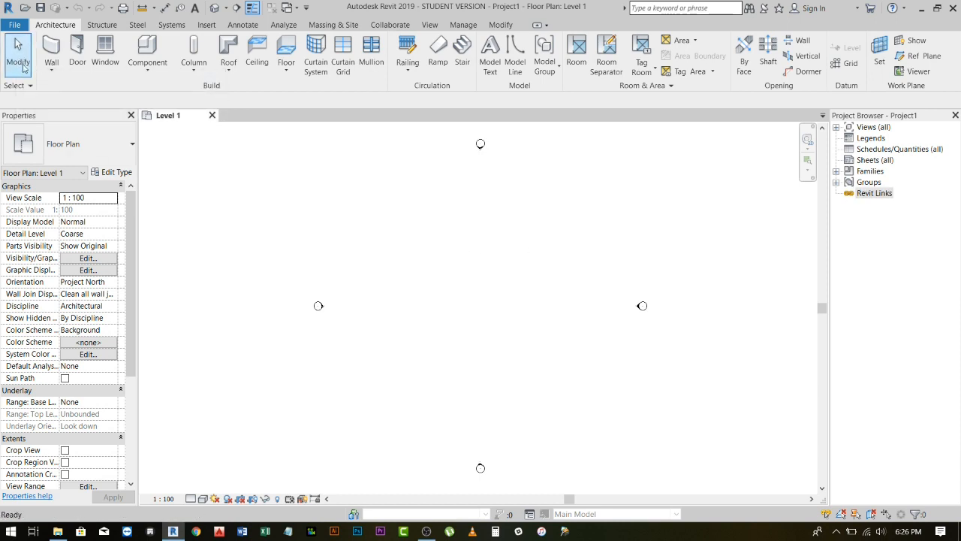
left_click(23, 87)
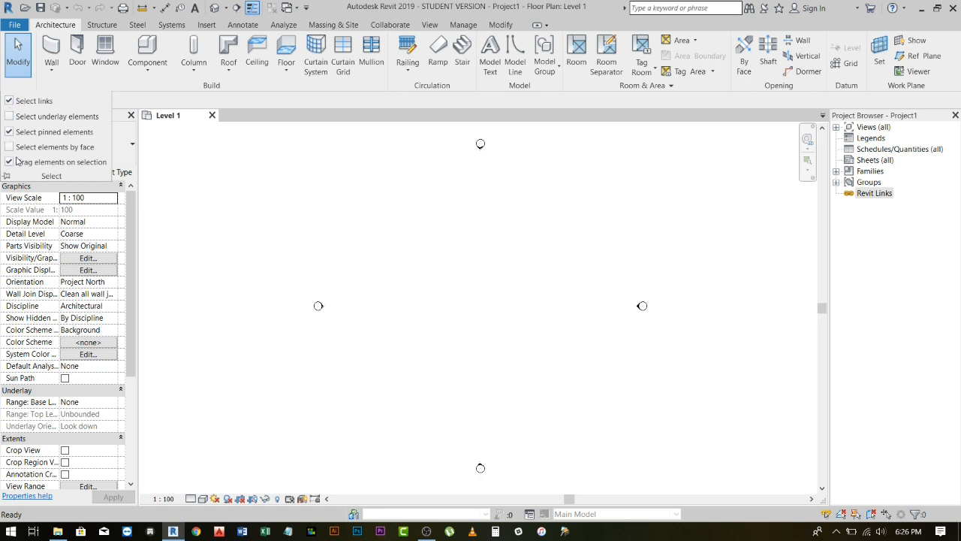
left_click(9, 117)
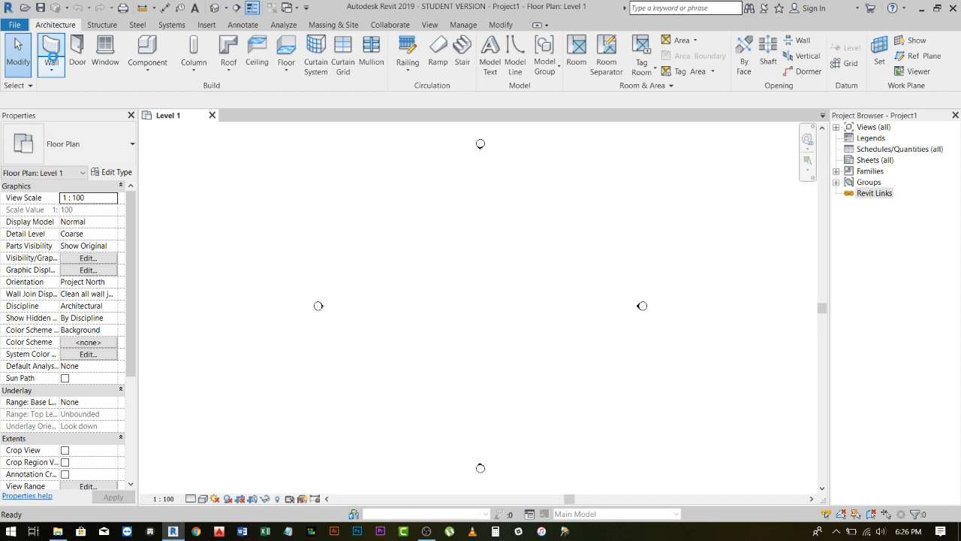
- Start placing a Wall: Architectural with the Basic Wall Generic - 200mm type
left_click(53, 54)
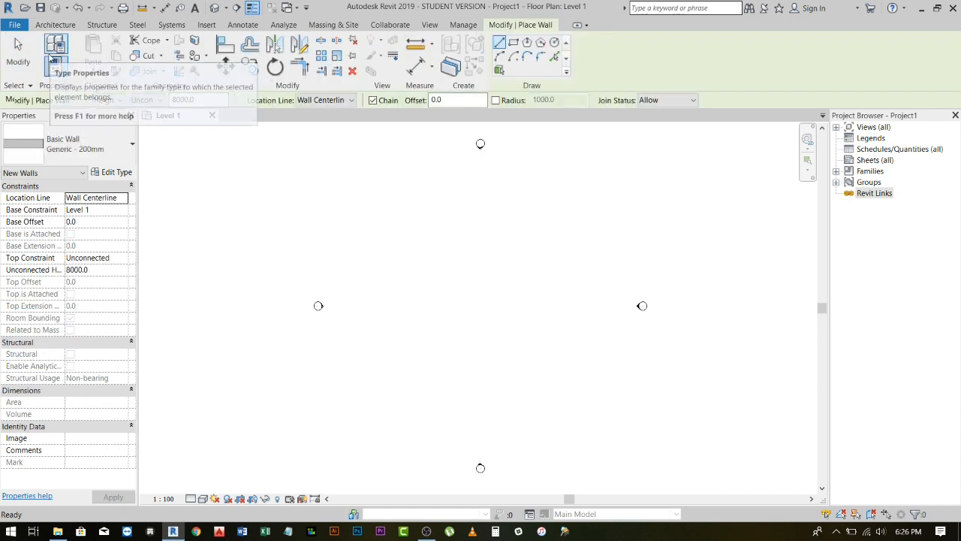
key("Escape")
left_click(59, 73)
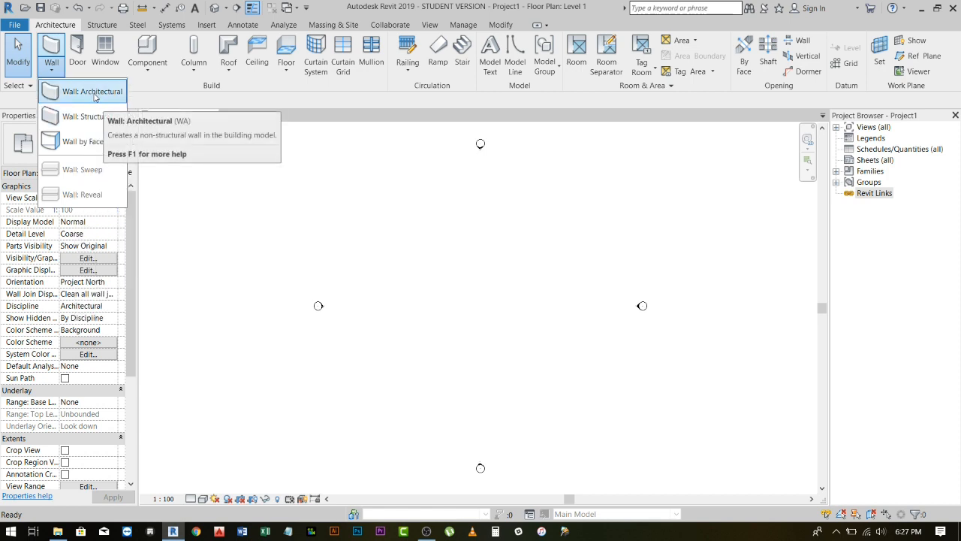
left_click(93, 91)
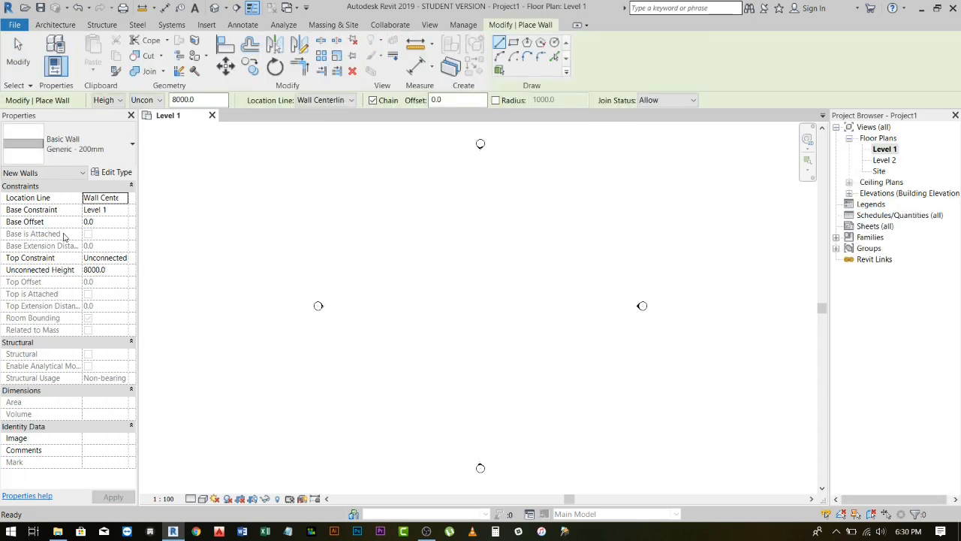
- Widen the value column of the wall properties and set the Location Line to Wall Centerline
left_click_drag(82, 207, 67, 203)
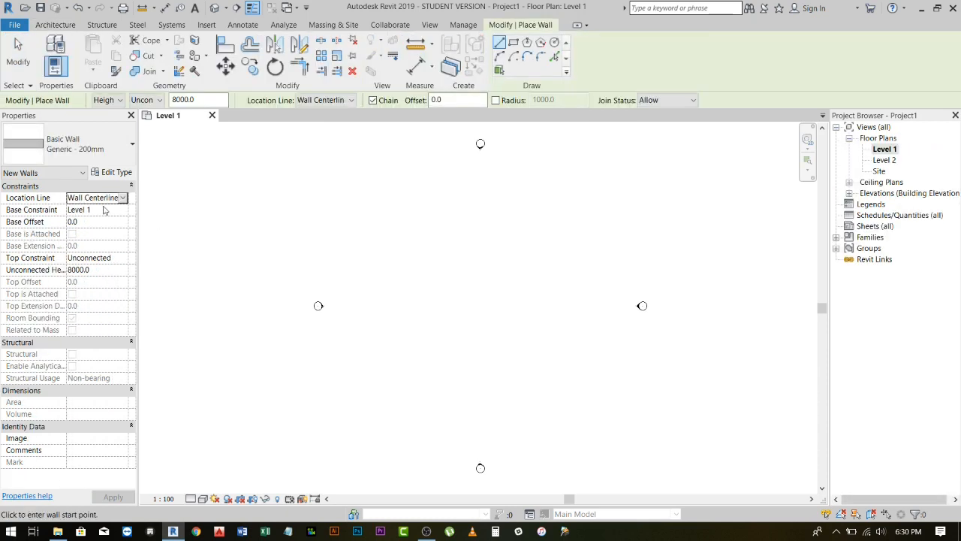
left_click(123, 197)
left_click(69, 208)
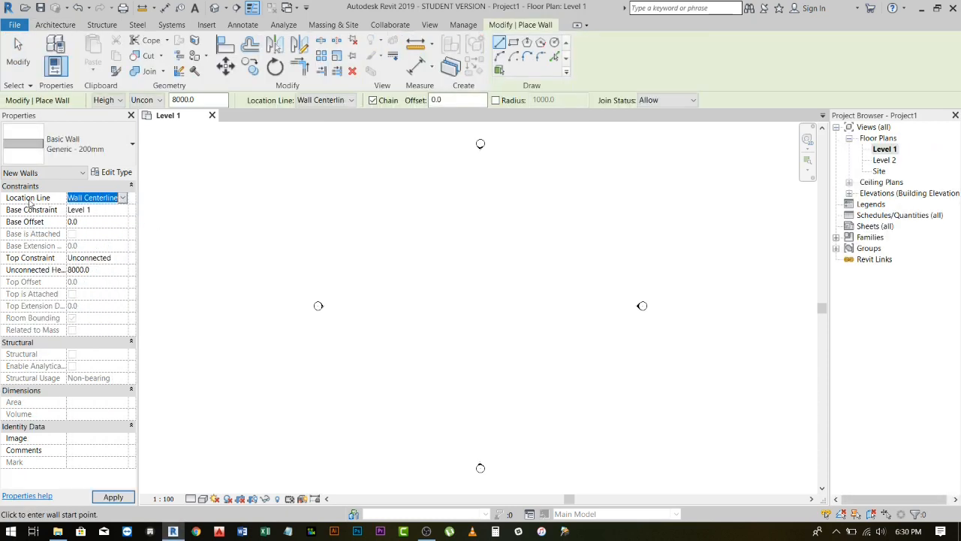
left_click(123, 199)
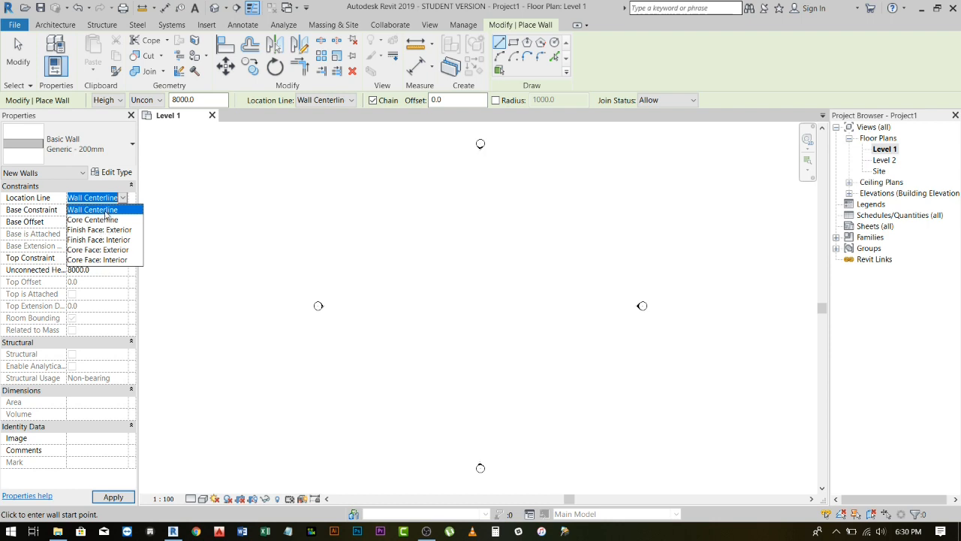
left_click(106, 215)
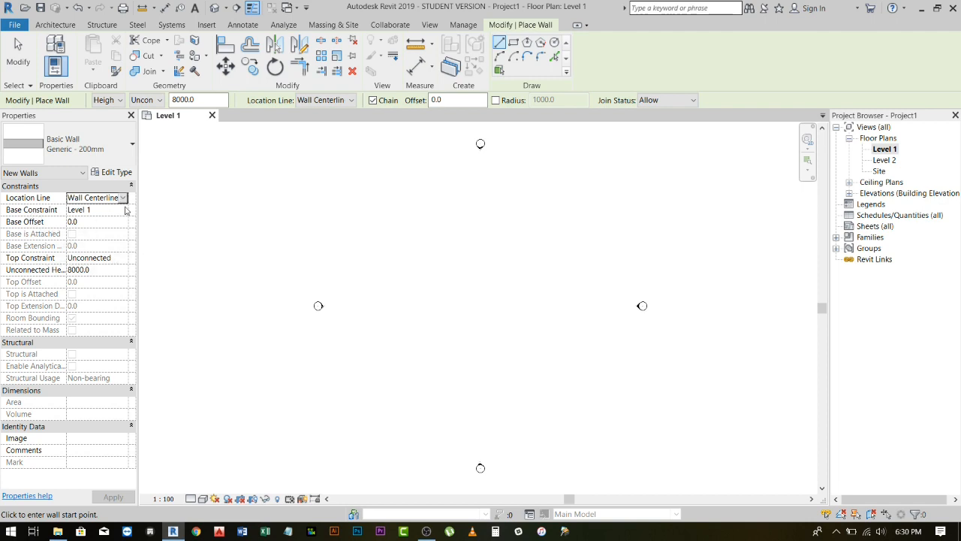
- Inspect the Level 1 and Level 2 floor plans in the project browser as possible base levels for the wall
left_click(123, 210)
left_click(884, 152)
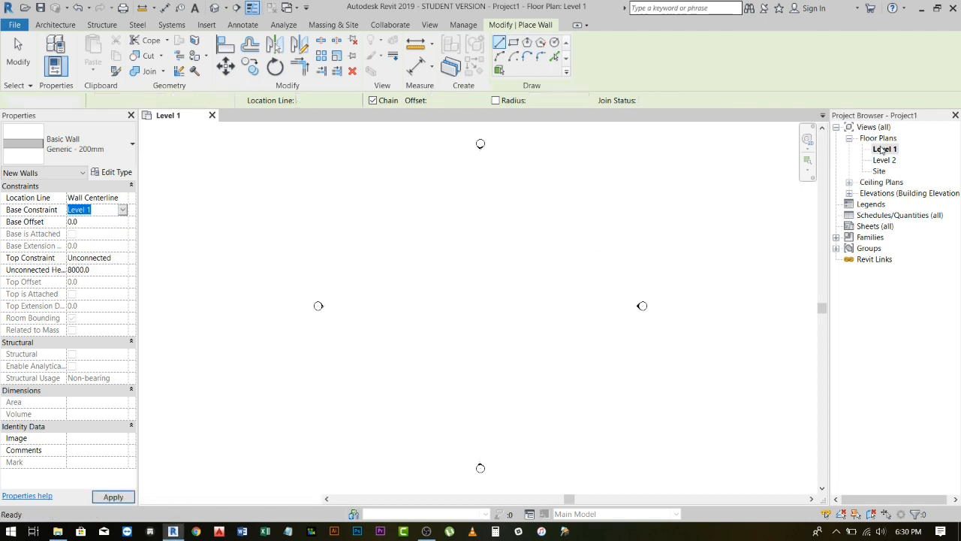
left_click(886, 161)
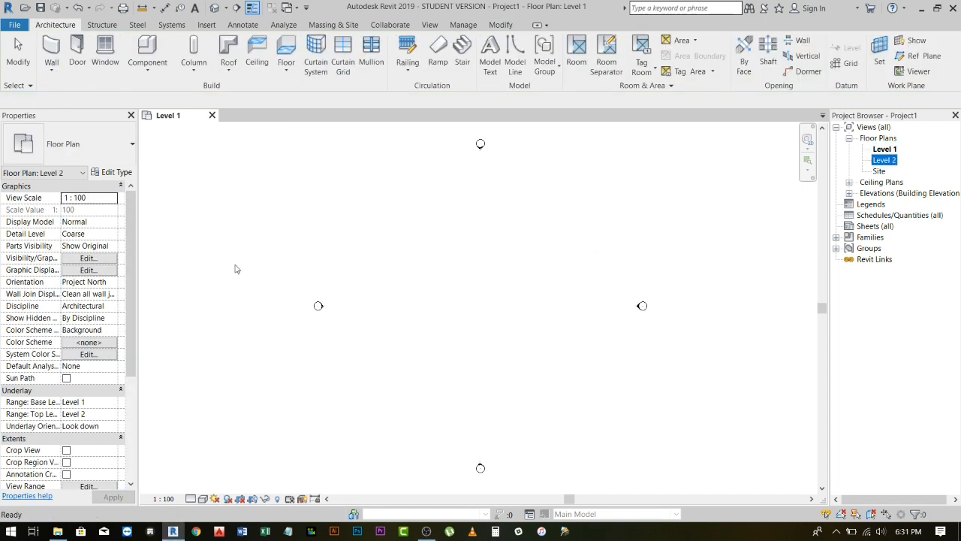
- Restart the Wall tool and set the Base Constraint of the new walls to Level 1
left_click(53, 54)
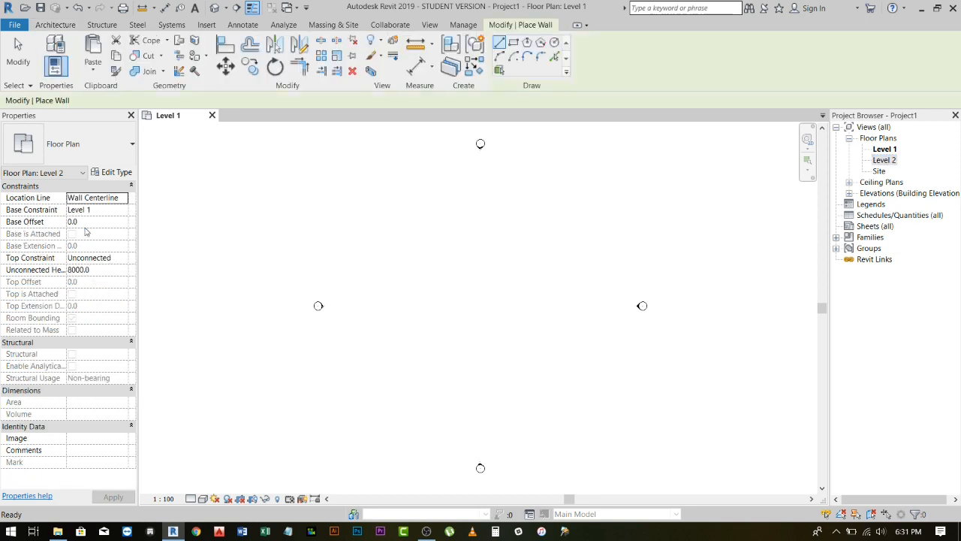
left_click(122, 210)
left_click(93, 223)
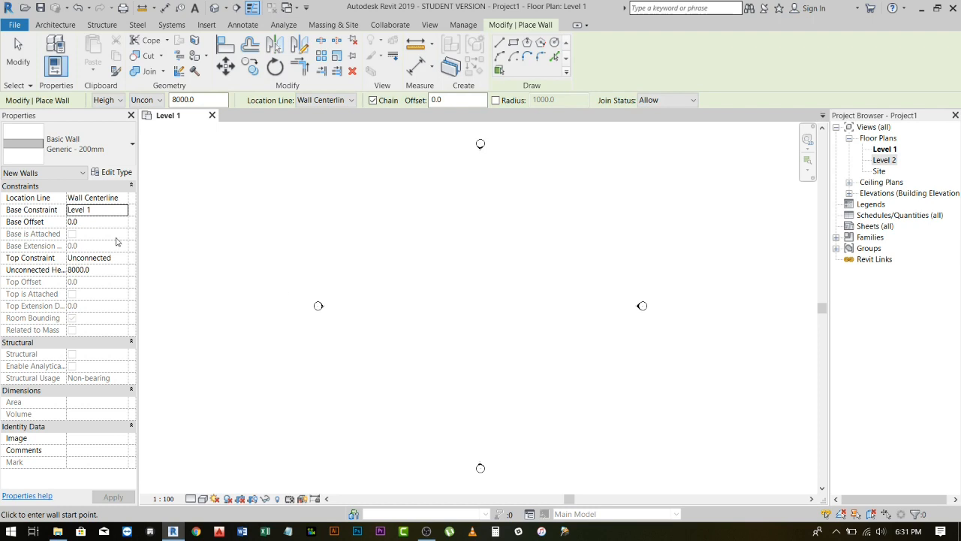
left_click(110, 211)
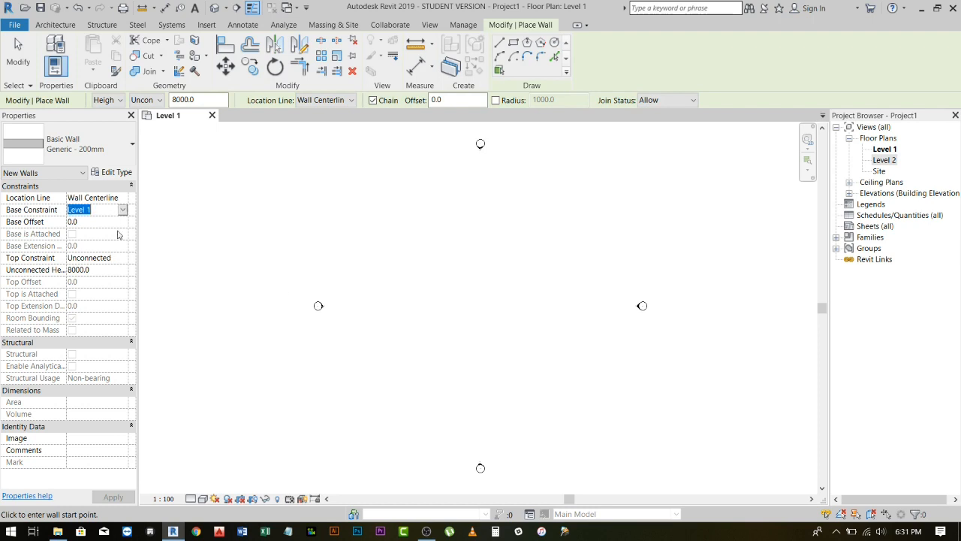
- Set the Top Constraint of the new walls to Up to level: Level 2
left_click(120, 259)
left_click(122, 257)
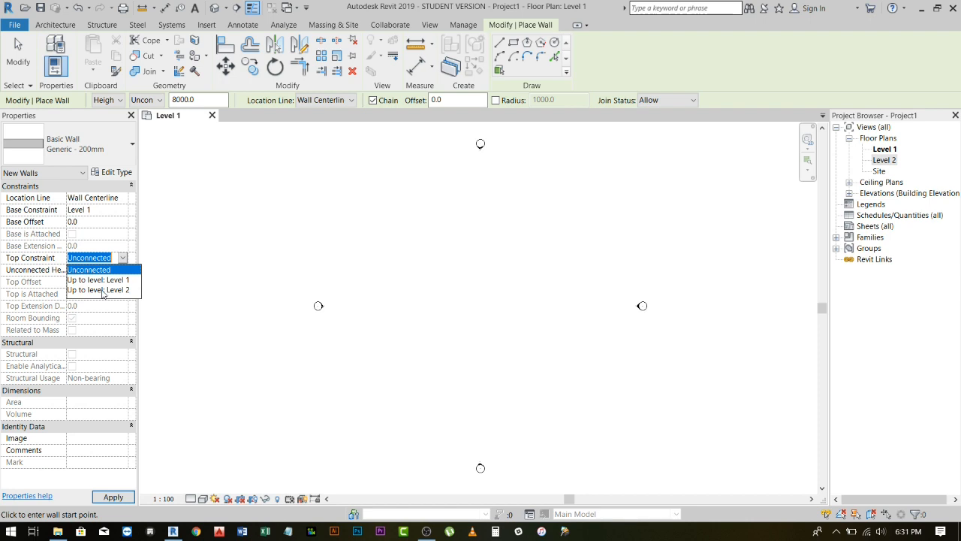
left_click(101, 290)
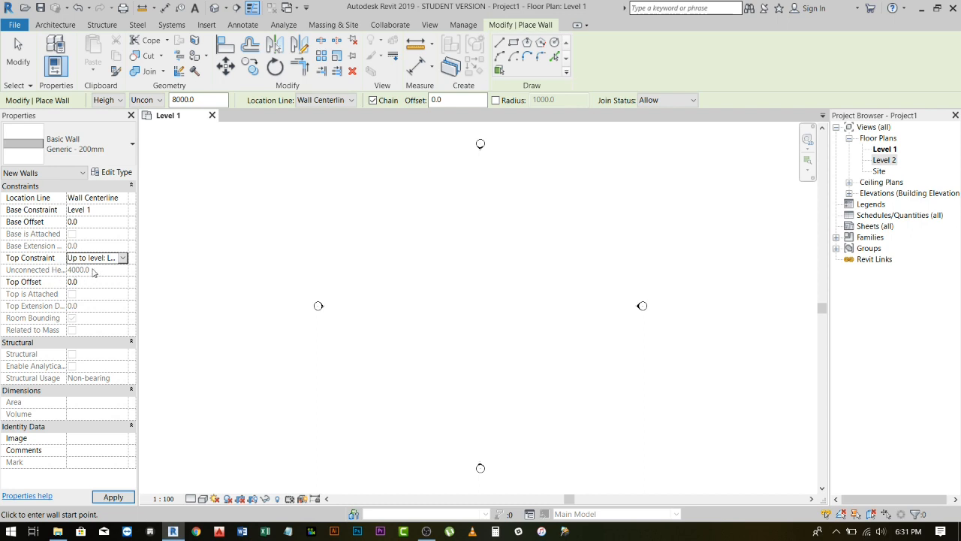
left_click(121, 258)
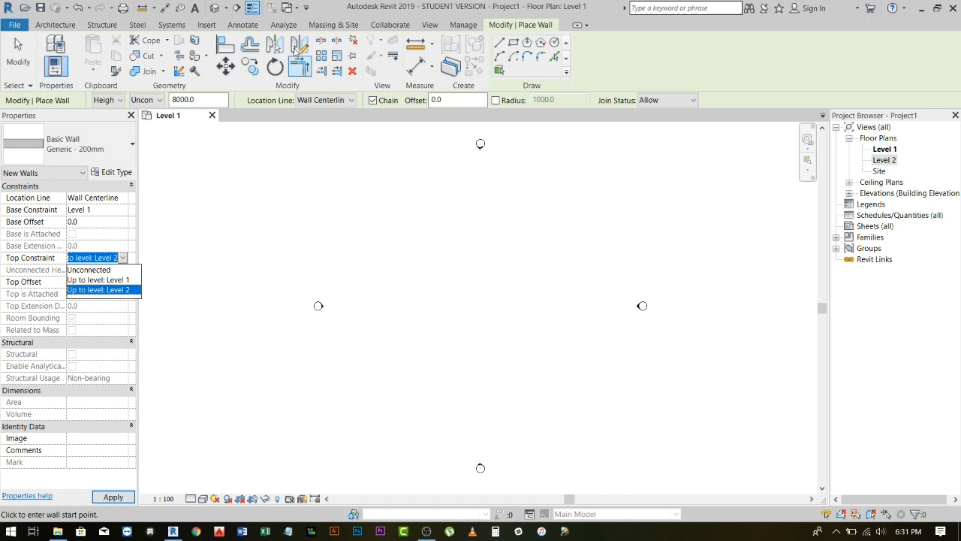
left_click(107, 289)
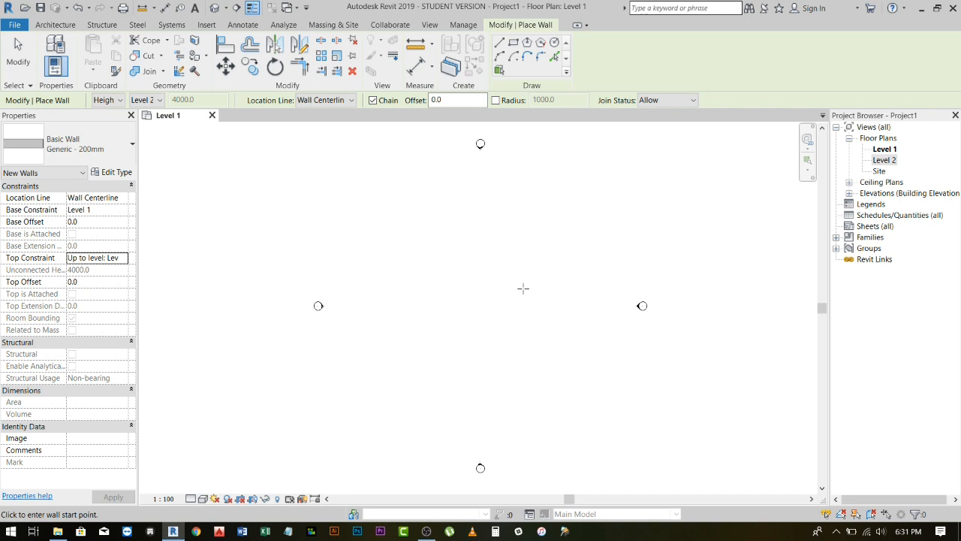
- Review the Base Constraint and Top Constraint of the new walls, and expand the building elevations in the project browser
left_click(114, 200)
left_click(118, 206)
left_click(121, 210)
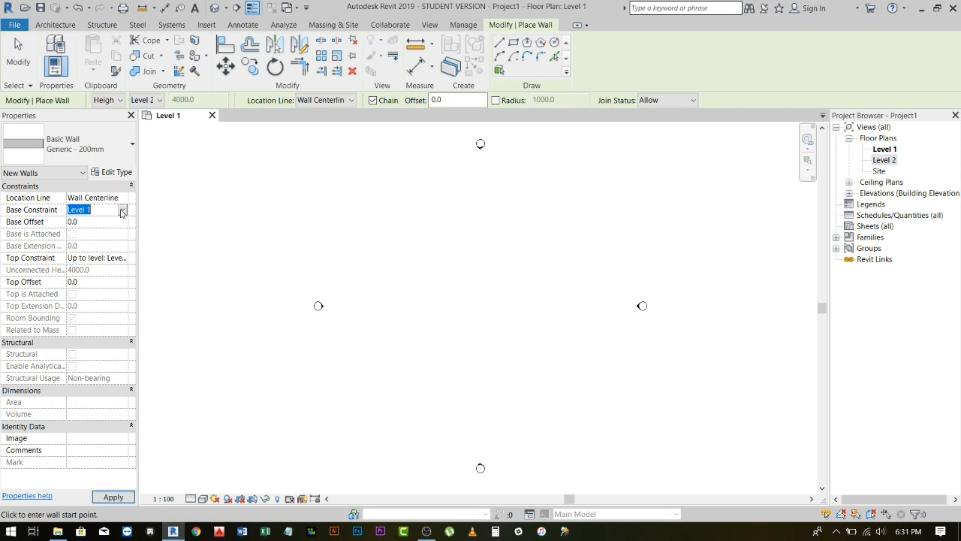
left_click(849, 194)
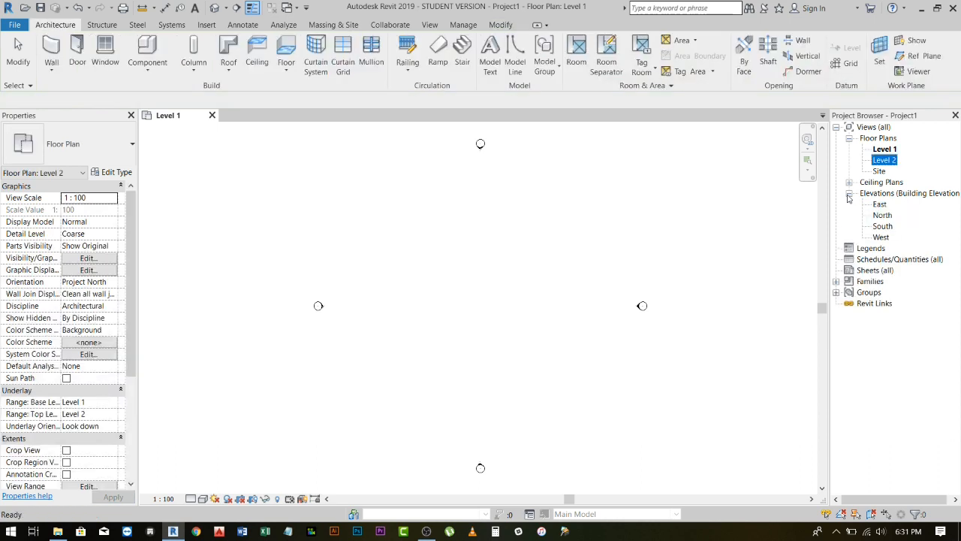
left_click(51, 52)
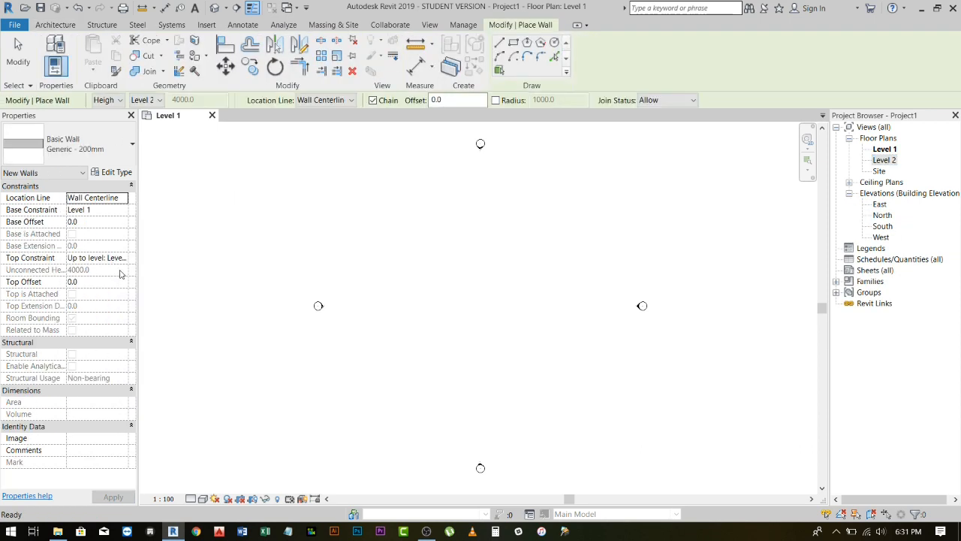
left_click(122, 259)
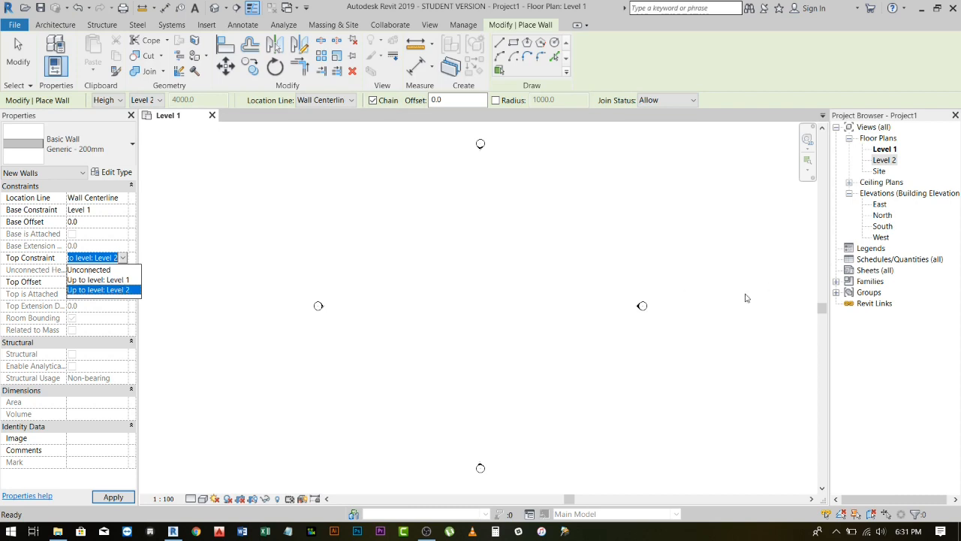
left_click(517, 4)
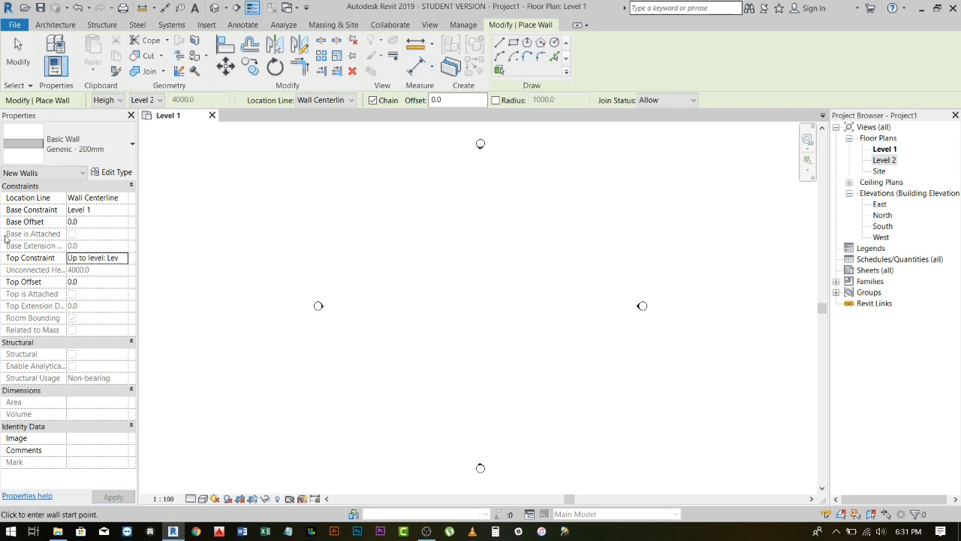
- Leave the Wall tool and open the South elevation view
key("Escape")
key("Escape")
left_click(883, 226)
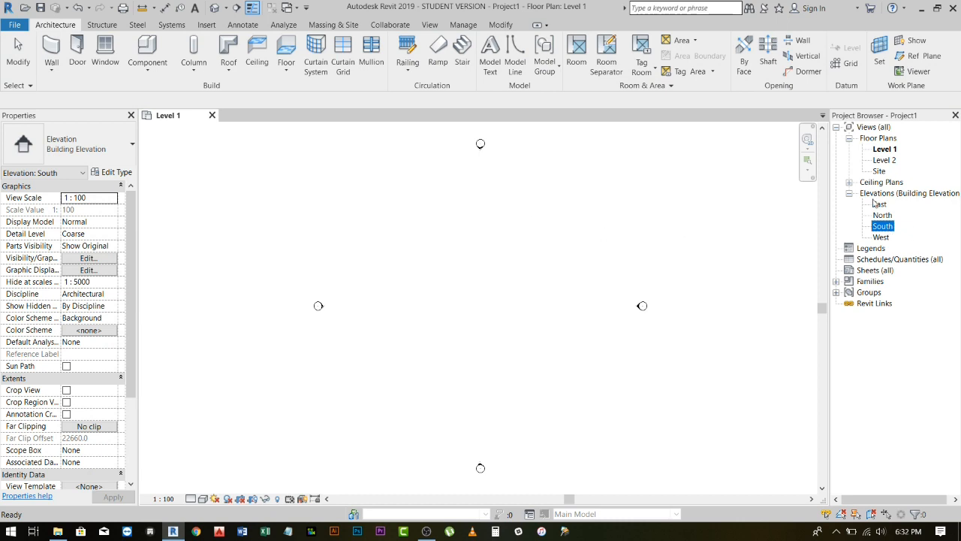
double_click(884, 226)
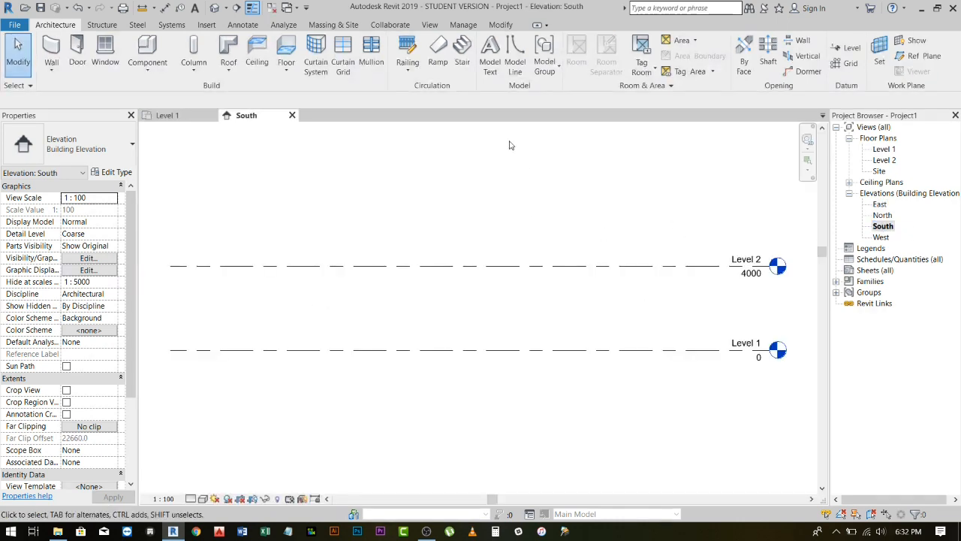
scroll(391, 323, "down", 2)
scroll(667, 297, "up", 3)
scroll(638, 300, "up", 2)
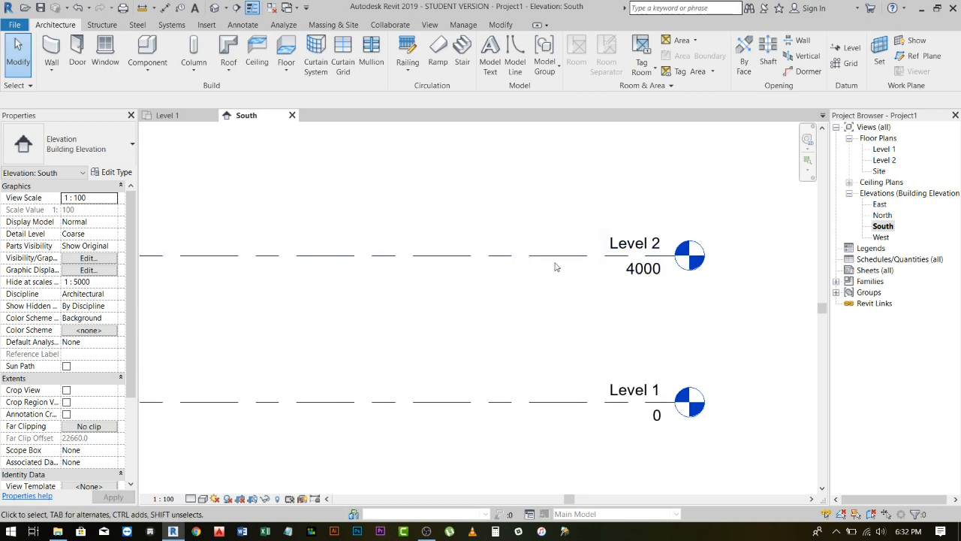
- Inspect the Level 1 and Level 2 lines and their elevation values in the South elevation
left_click(559, 403)
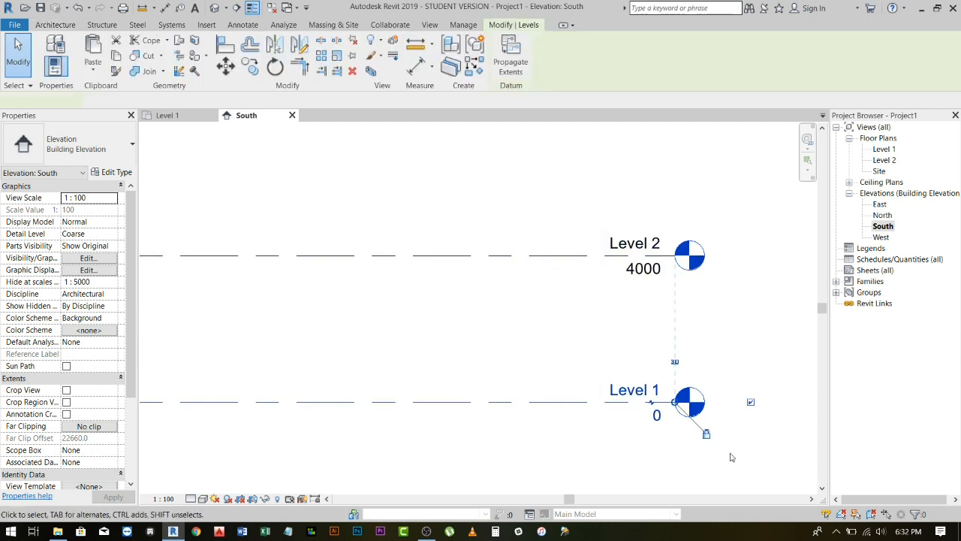
left_click(657, 416)
left_click(656, 356)
left_click(581, 255)
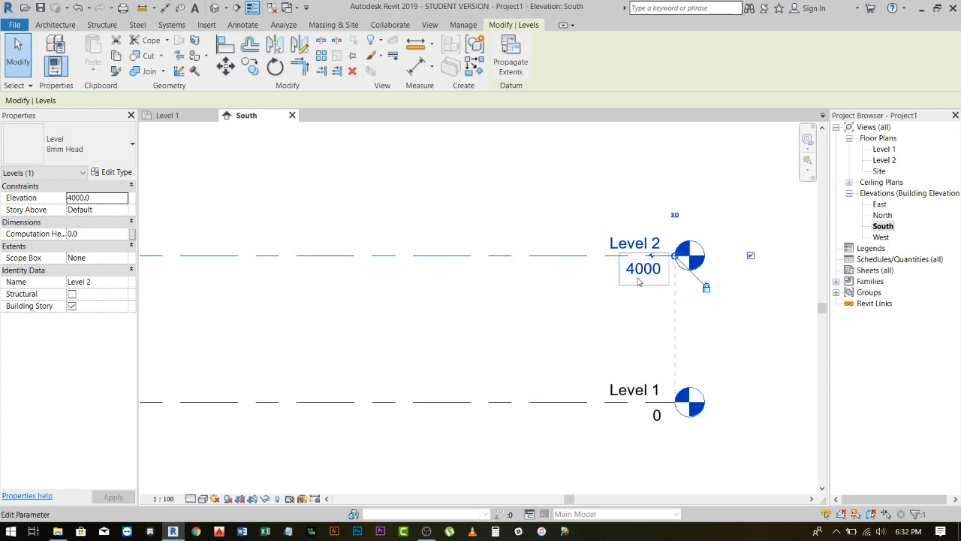
scroll(631, 281, "down", 1)
middle_click_drag(619, 310, 646, 310)
left_click(644, 309)
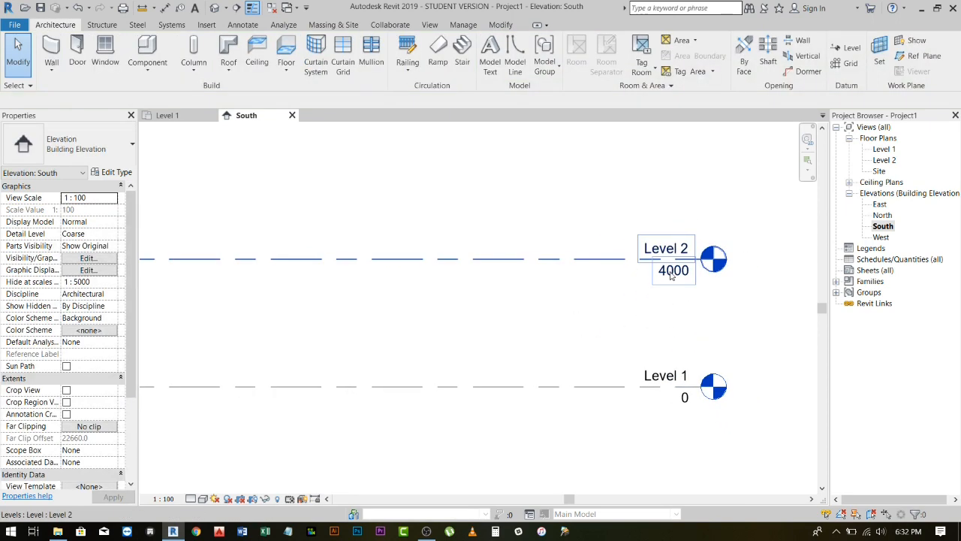
- Set the elevation of Level 2 to 3500 mm
left_click(683, 283)
left_click(678, 272)
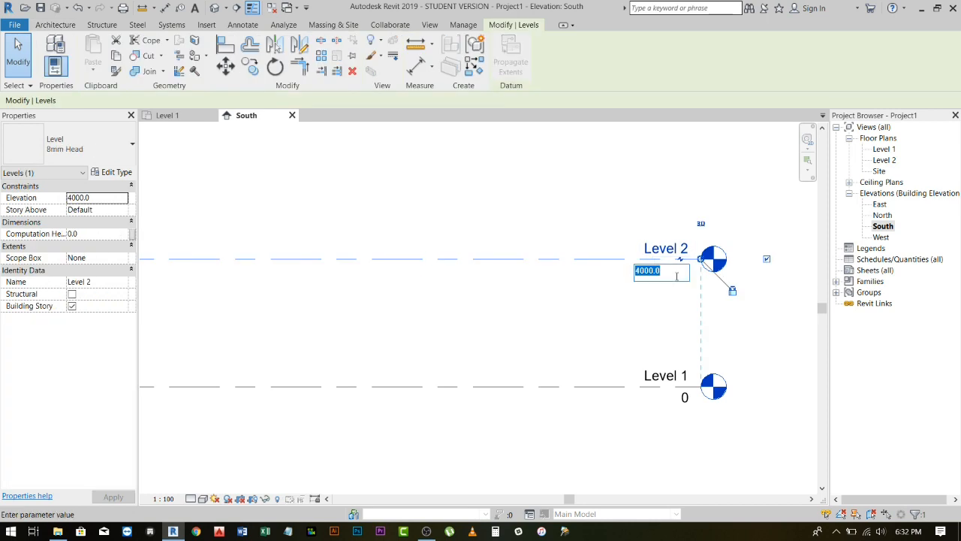
type("3")
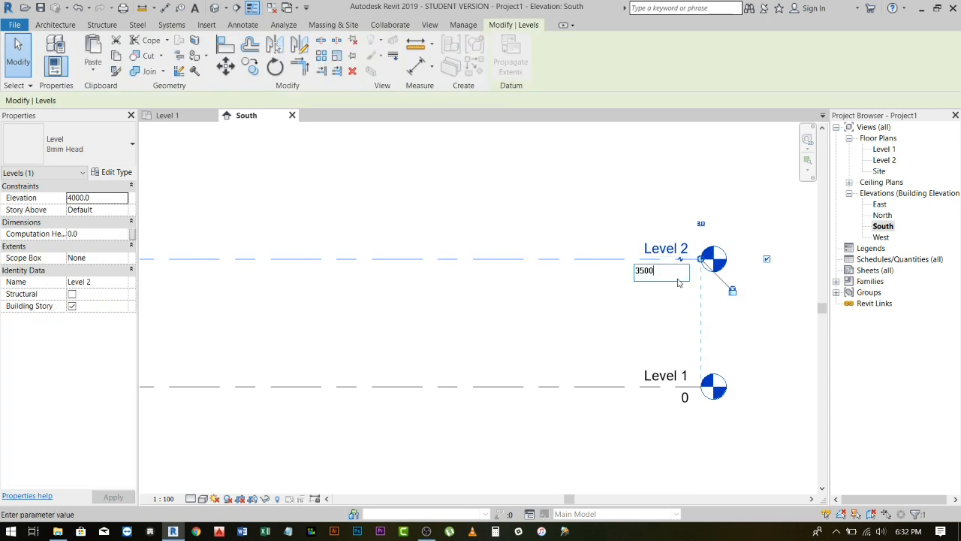
type("500")
key("Return")
left_click(667, 305)
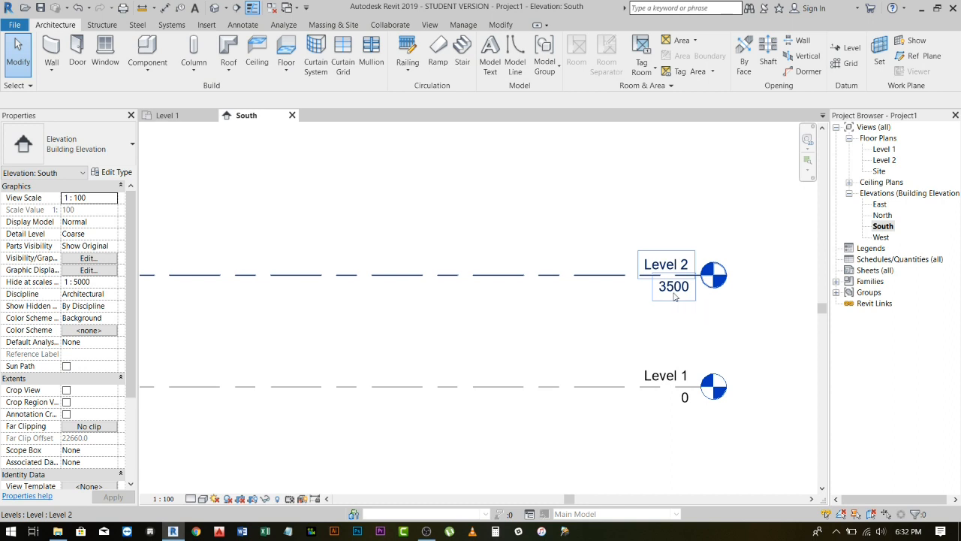
- Set the elevation of Level 2 in feet, to 11'
left_click(674, 297)
left_click(674, 293)
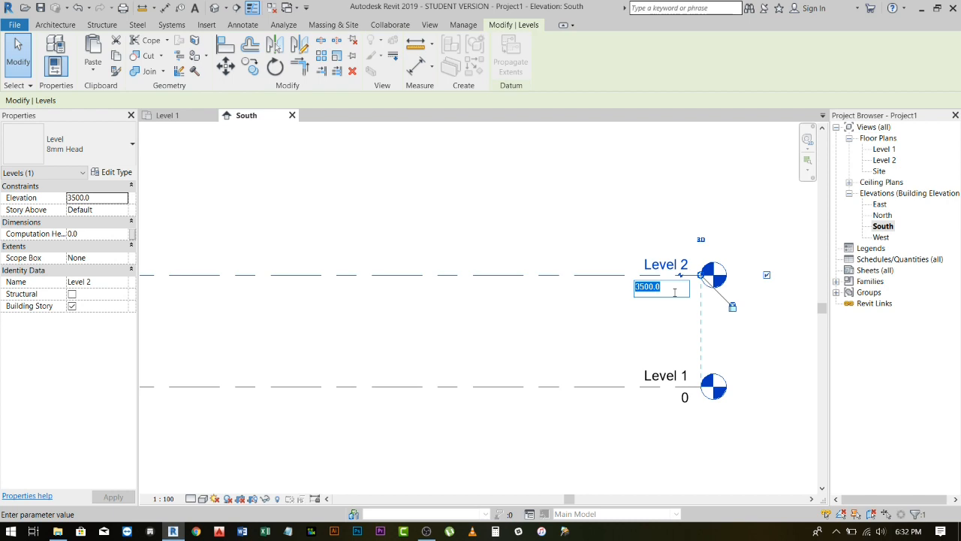
type("1")
type("1'")
key("Return")
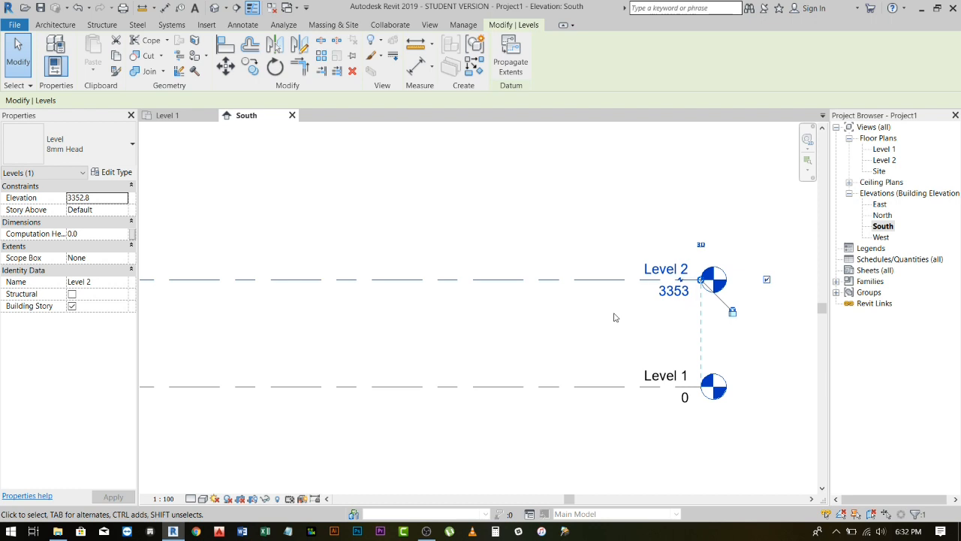
- Set the elevation of Level 2 in metres, to 3.6 m, and deselect the level
left_click(675, 292)
left_click_drag(676, 294, 604, 300)
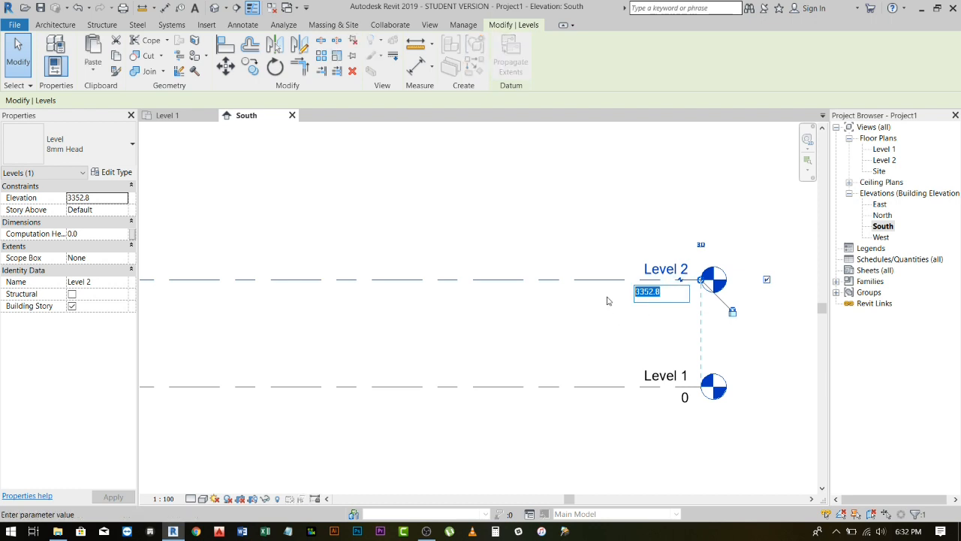
type("3.6")
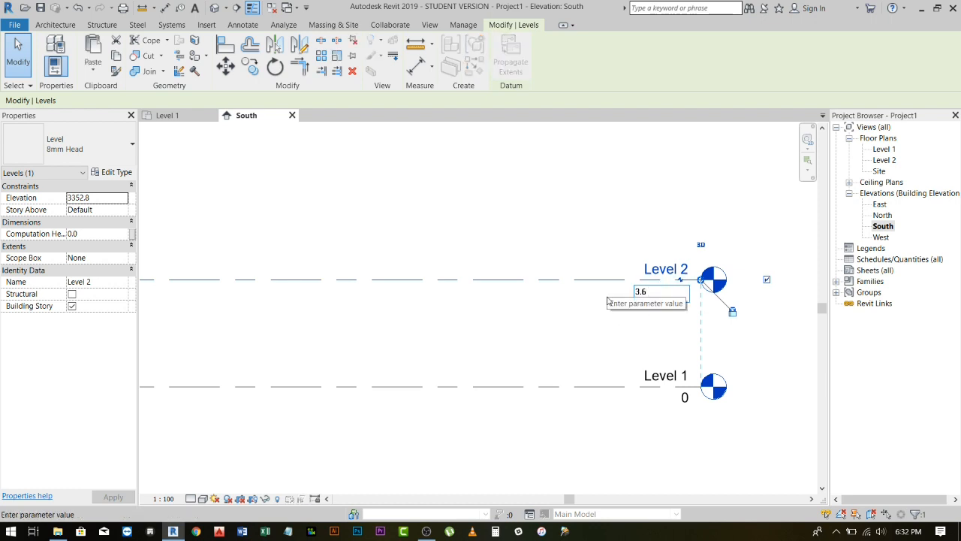
type("m")
key("Return")
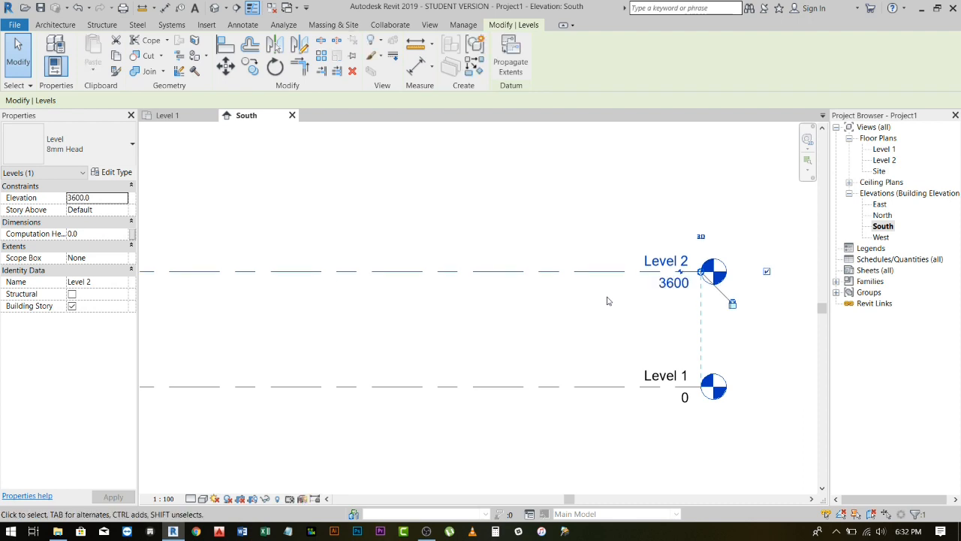
scroll(501, 320, "down", 3)
middle_click_drag(502, 320, 694, 253)
scroll(575, 280, "down", 1)
middle_click_drag(575, 279, 438, 296)
scroll(439, 297, "down", 1)
key("Escape")
middle_click_drag(397, 250, 436, 268)
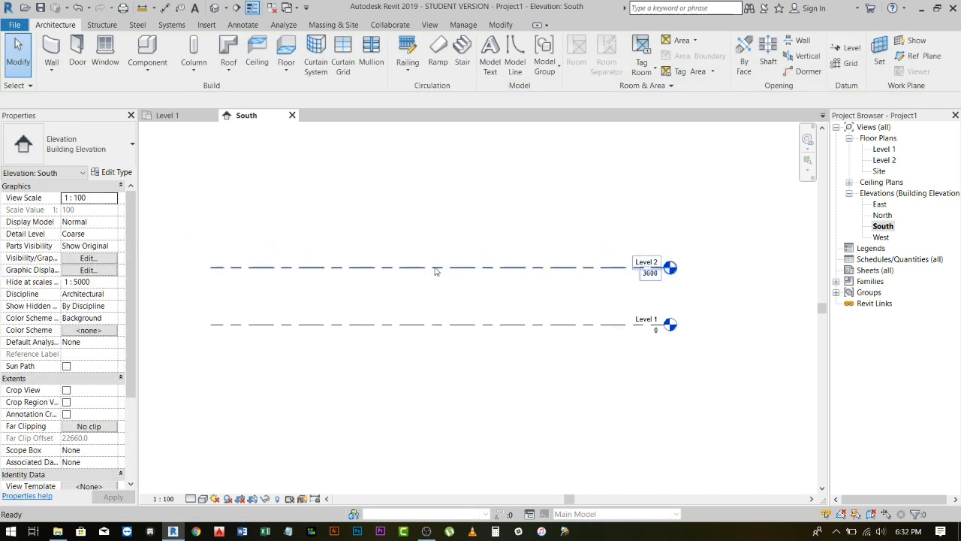
- Create a level similar to Level 2, placed 3600 mm above it and aligned with both ends of the existing levels
left_click(432, 267)
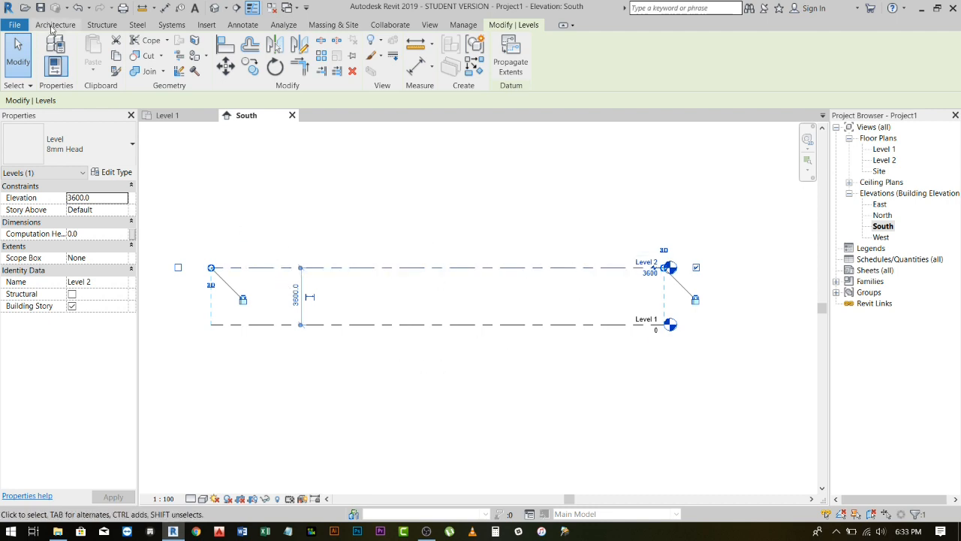
left_click(323, 259)
left_click(325, 268)
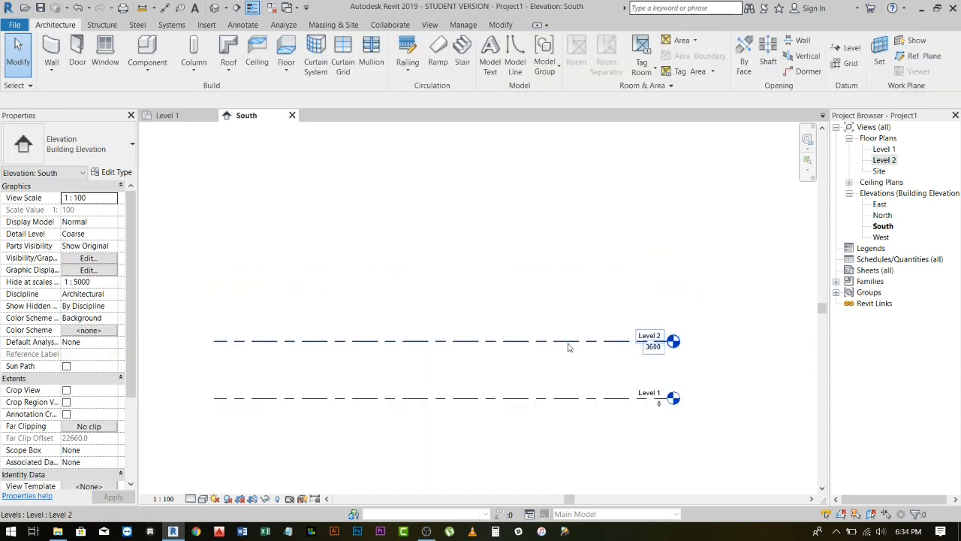
left_click(569, 346)
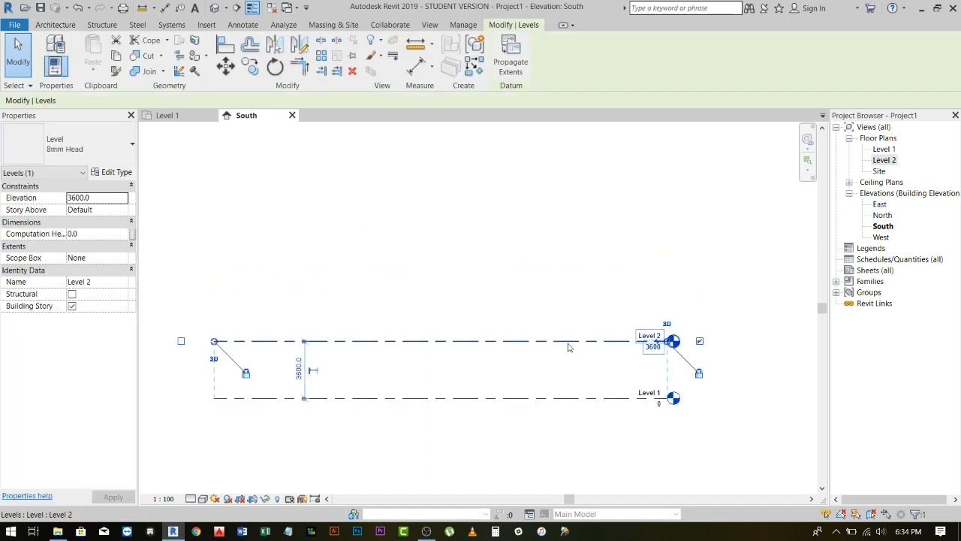
right_click(370, 339)
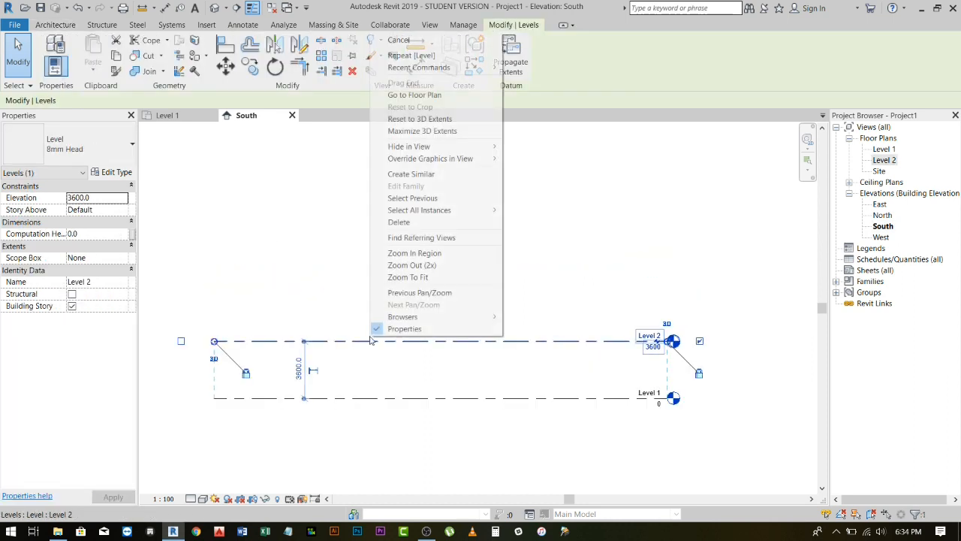
left_click(415, 174)
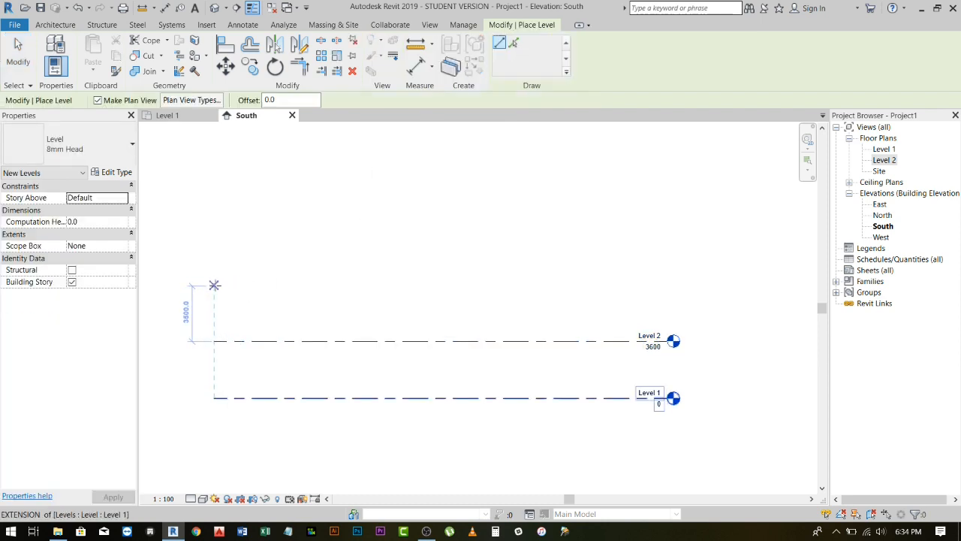
left_click(214, 281)
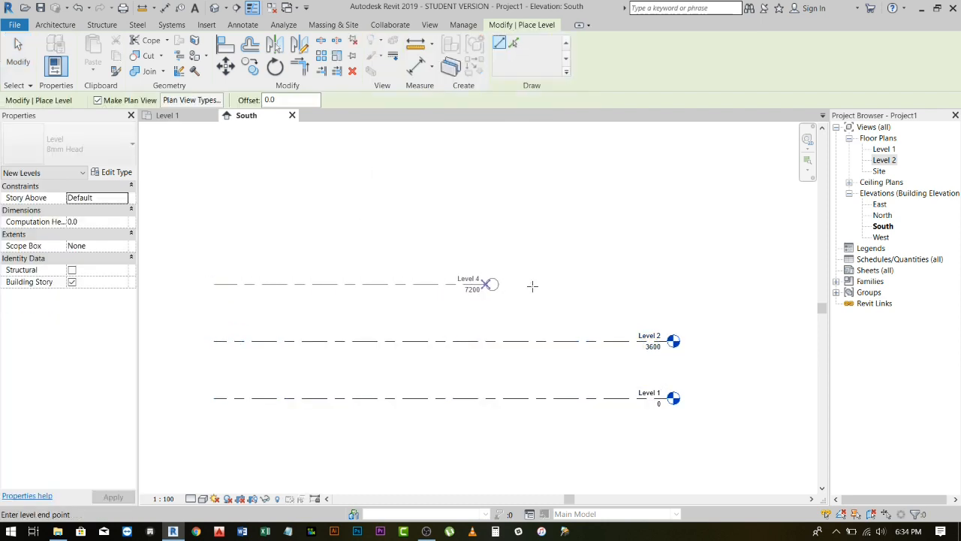
left_click(626, 284)
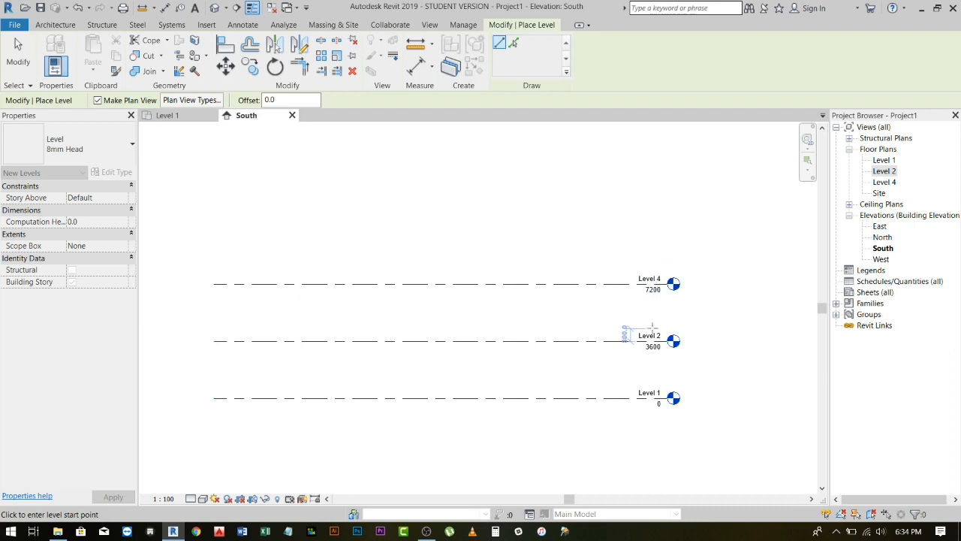
key("Escape")
key("Escape")
- Rename the new top level to Level 3, including its corresponding views
left_click(654, 294)
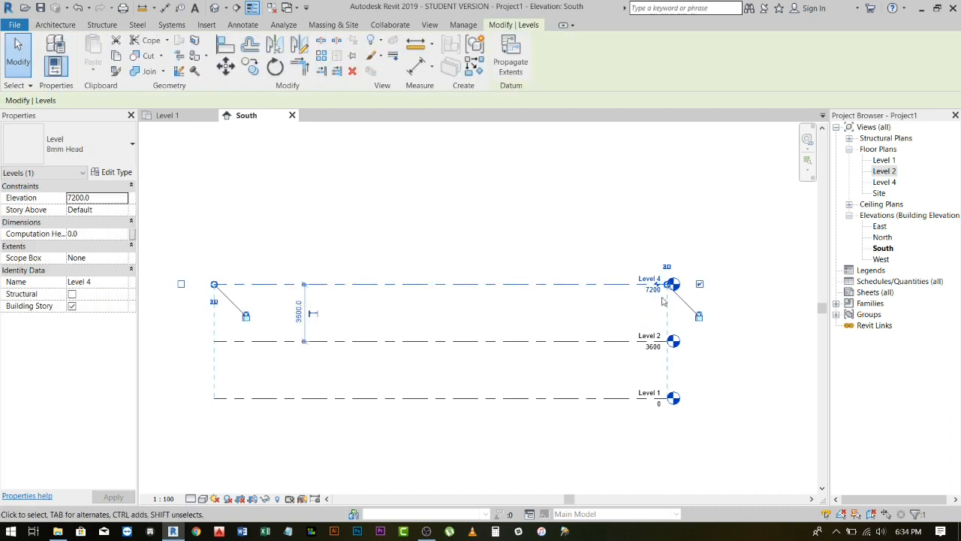
left_click(886, 181)
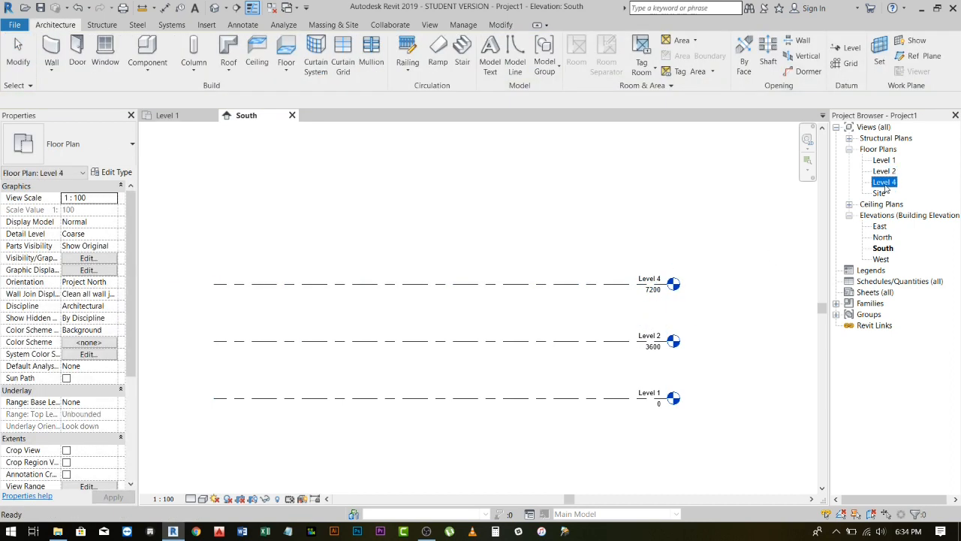
left_click(694, 304)
scroll(603, 317, "up", 1)
scroll(678, 293, "down", 1)
scroll(665, 278, "up", 3)
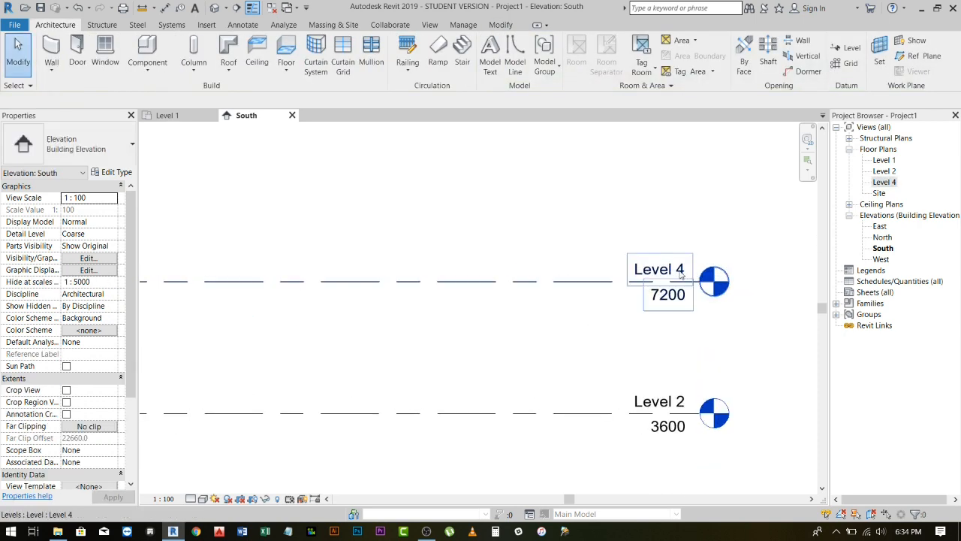
double_click(679, 270)
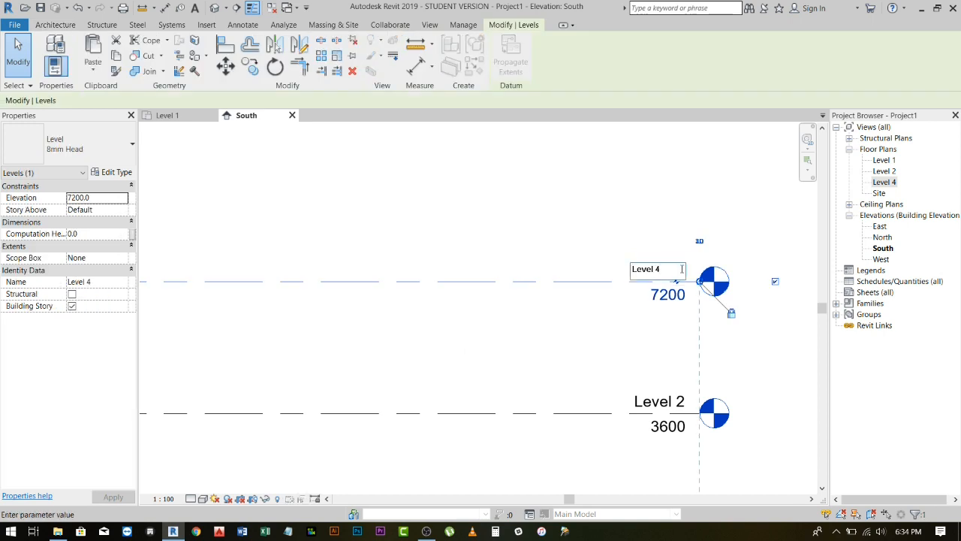
type("3")
key("Return")
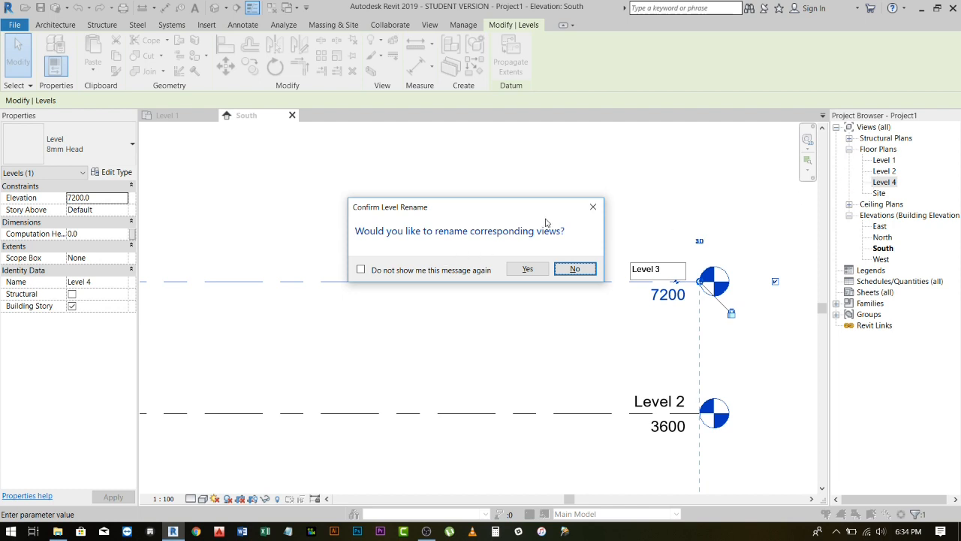
left_click(528, 269)
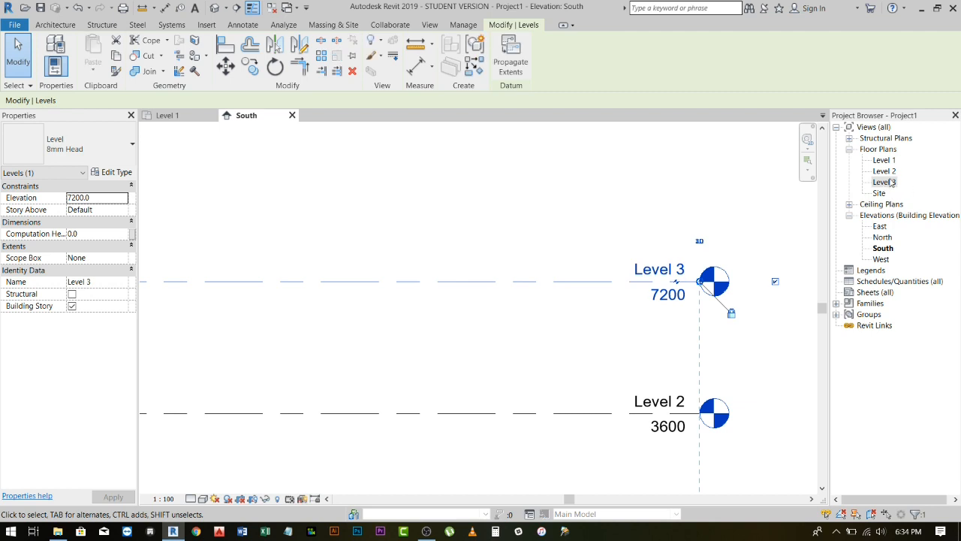
- Create a level similar to Level 3, placed about 2800 mm above it and aligned with both ends of the existing levels
left_click(496, 244)
scroll(518, 278, "down", 2)
middle_click_drag(433, 324, 661, 358)
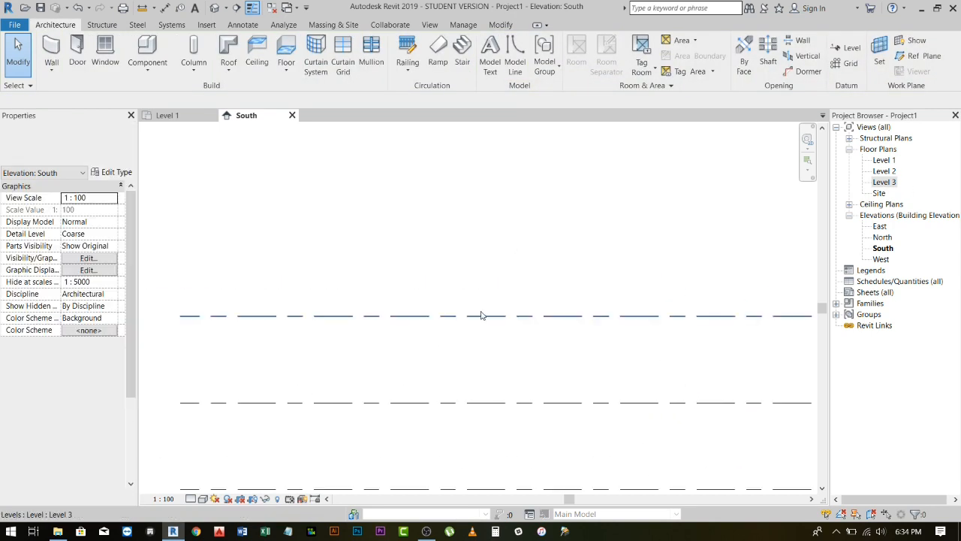
left_click(483, 315)
right_click(483, 315)
left_click(522, 155)
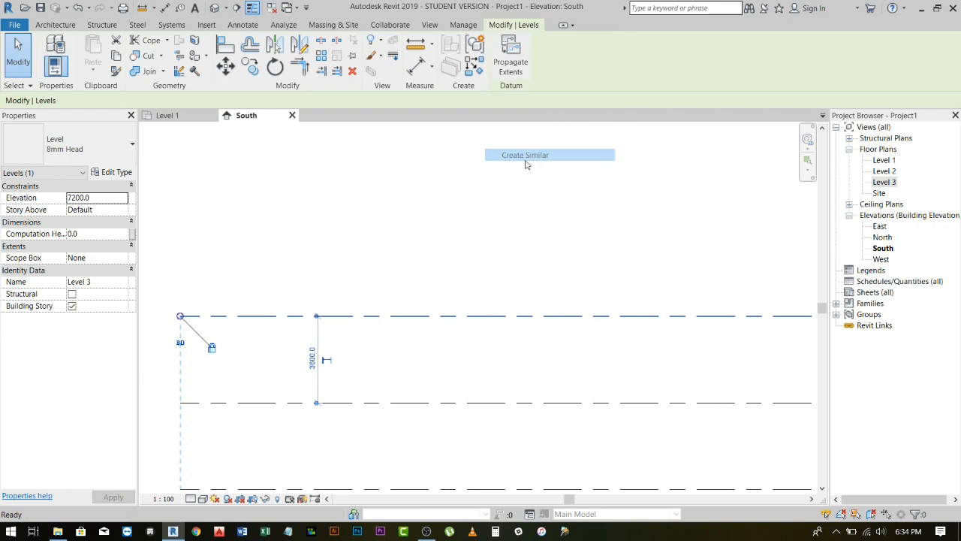
left_click(180, 247)
scroll(376, 233, "down", 2)
middle_click_drag(425, 221, 342, 238)
left_click(613, 259)
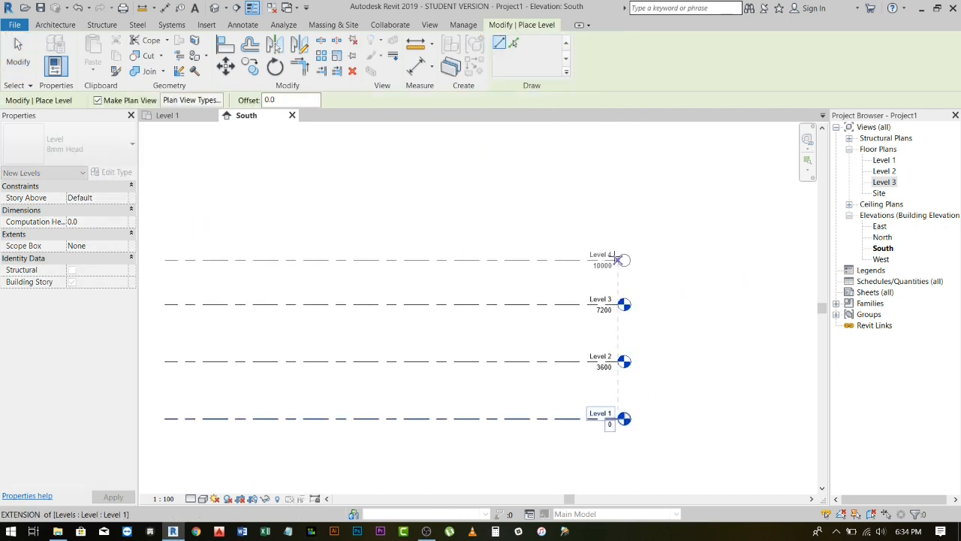
key("Escape")
key("Escape")
scroll(593, 285, "up", 2)
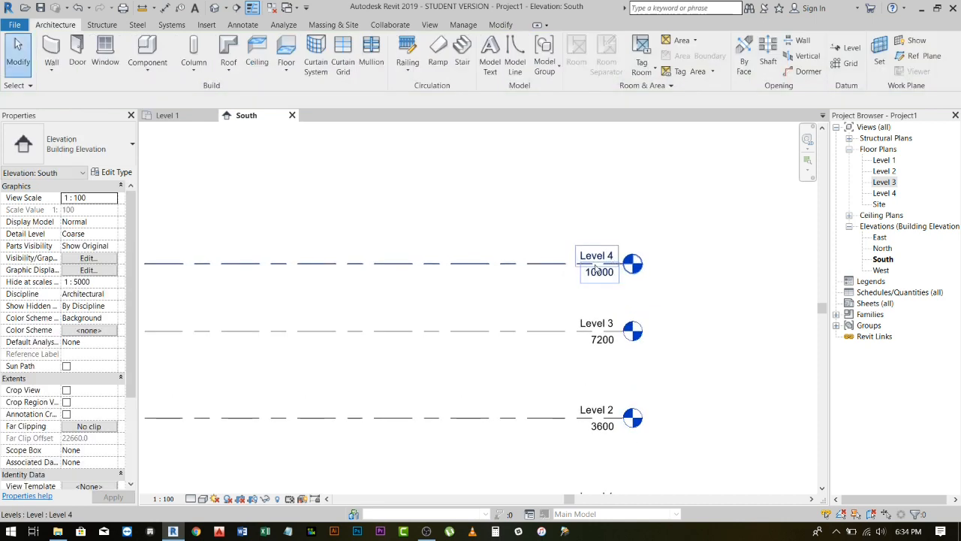
scroll(708, 290, "down", 2)
left_click(493, 258)
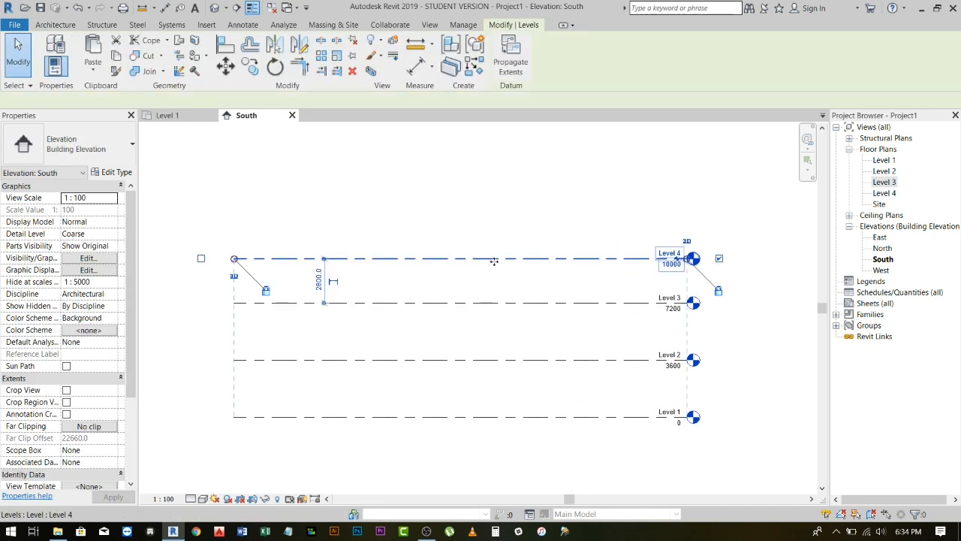
right_click(498, 259)
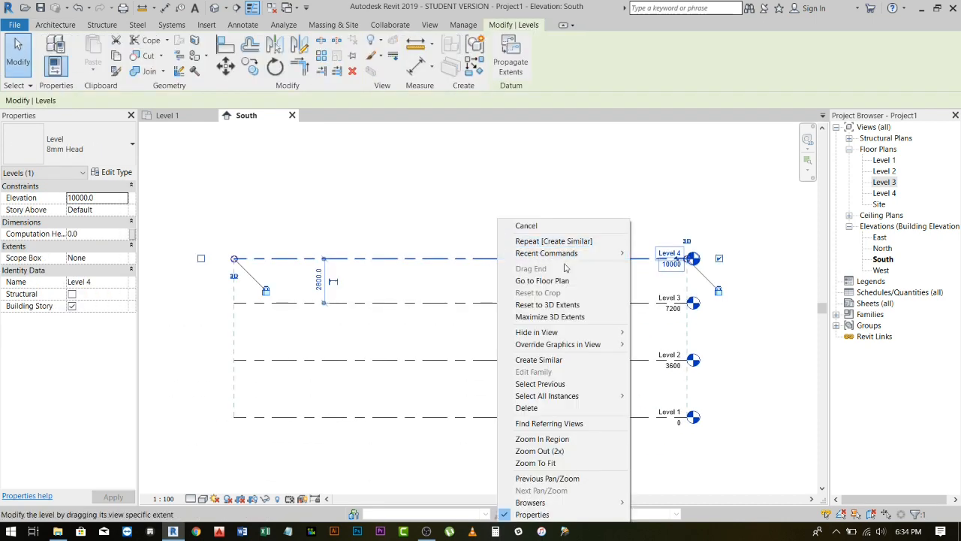
left_click(538, 359)
key("Escape")
key("Escape")
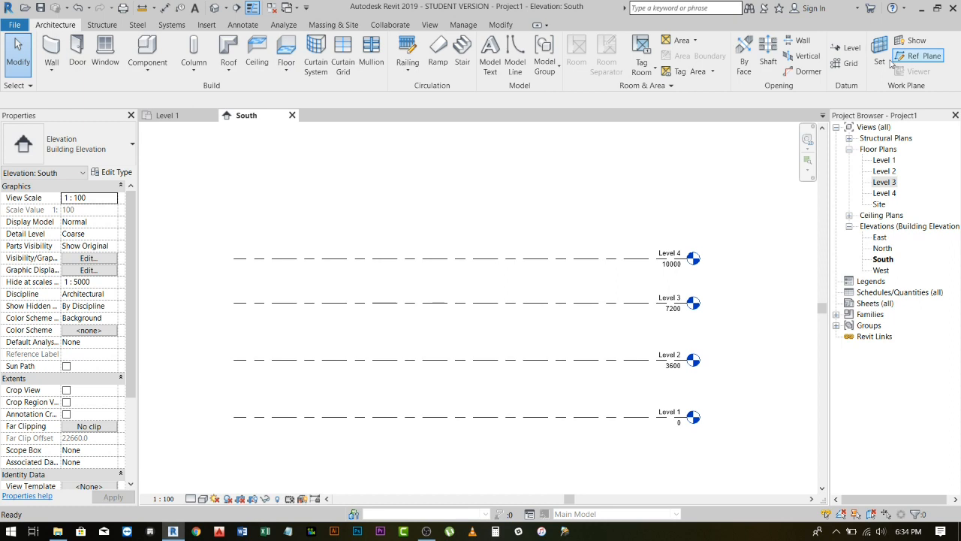
- Draw a new level about 3500 mm above Level 4, starting in line with the left ends of the existing levels
left_click(847, 51)
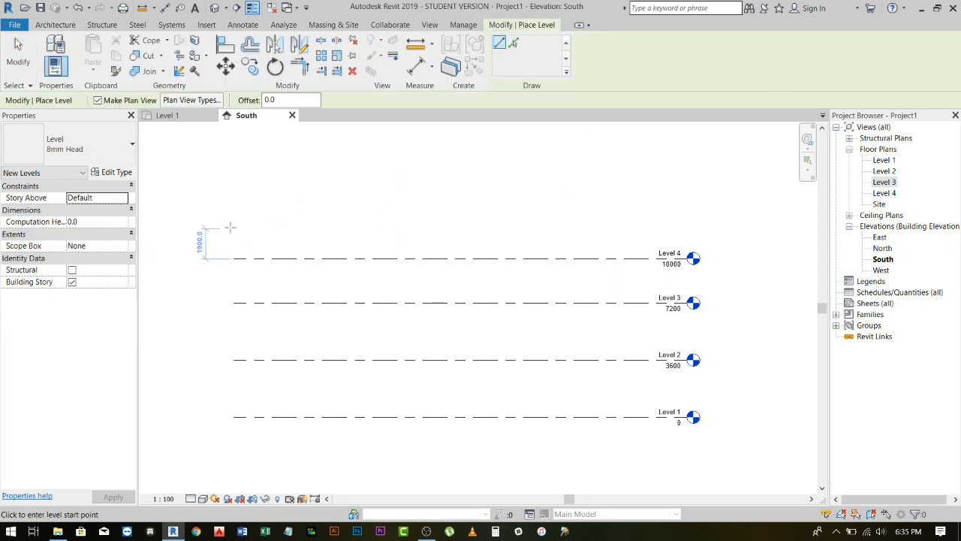
left_click(233, 202)
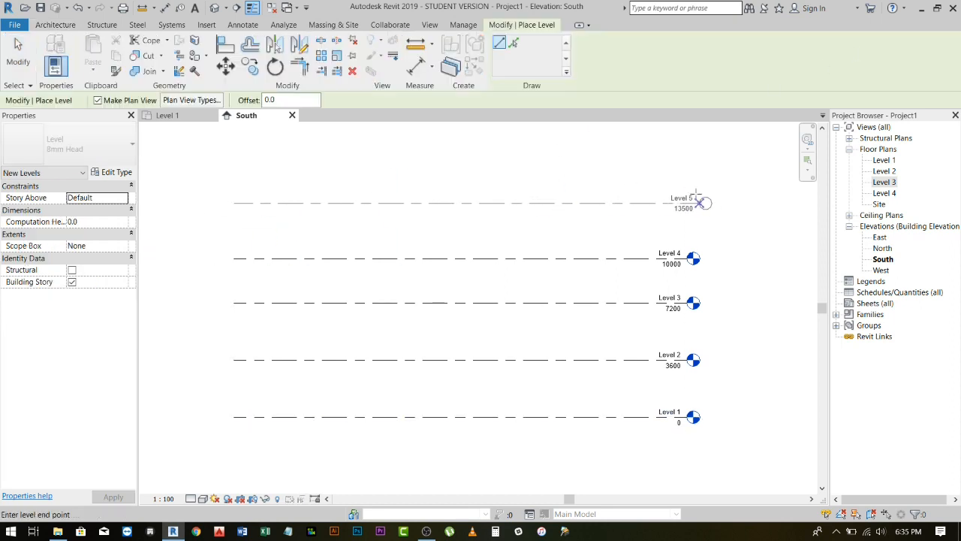
left_click(688, 203)
key("Escape")
key("Escape")
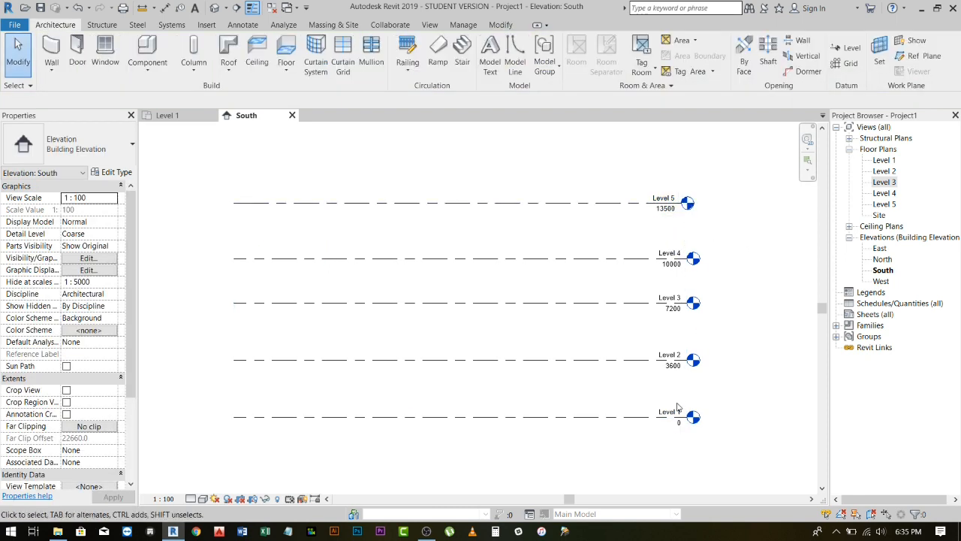
- Extend the right end of Level 5 until it aligns with the heads of the levels below
left_click(631, 204)
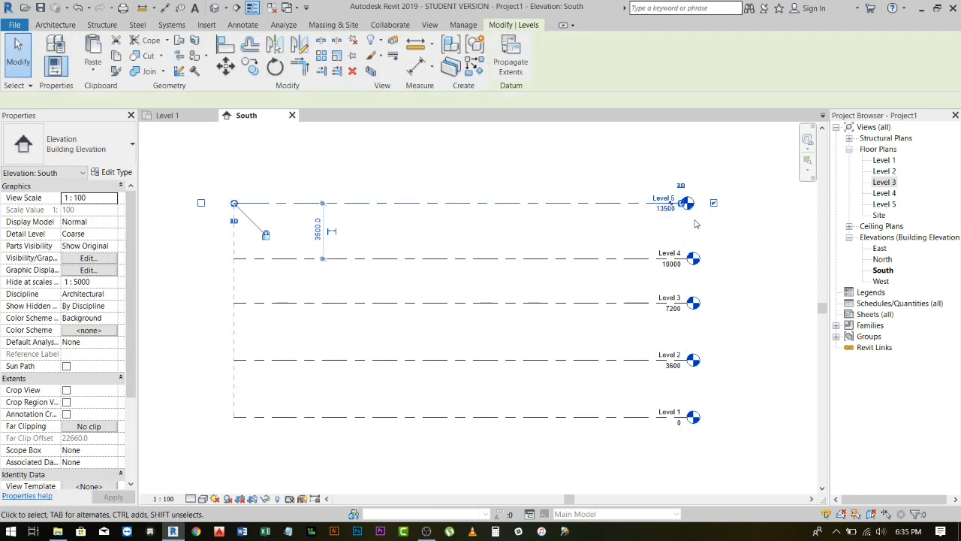
scroll(682, 201, "up", 2)
left_click_drag(680, 198, 688, 198)
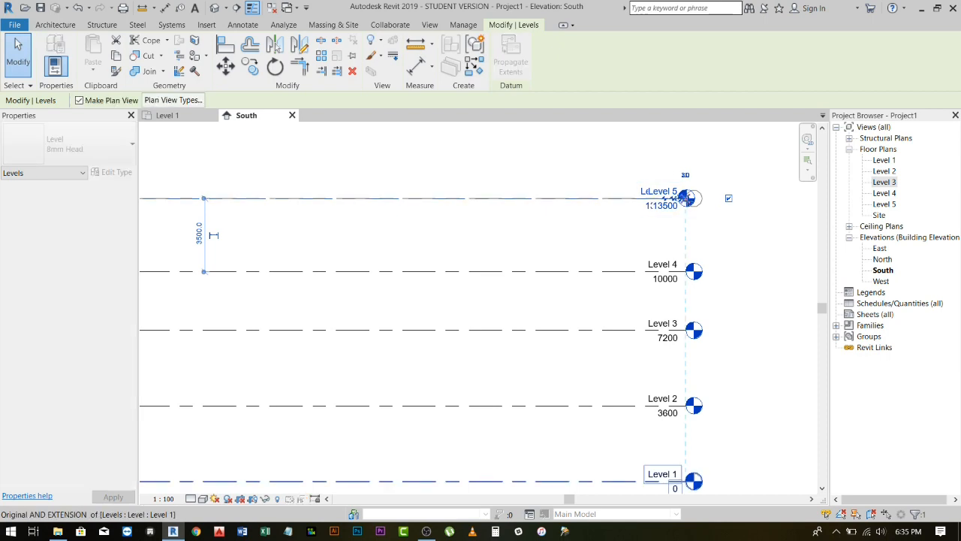
left_click(691, 235)
scroll(676, 383, "down", 2)
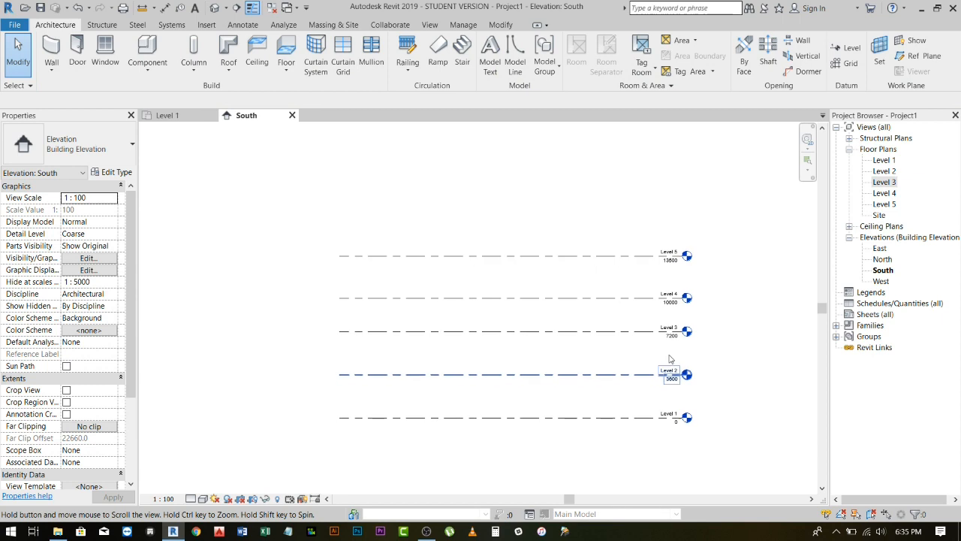
- Shorten the locked left ends of all levels together through Level 2, and stretch them back out to the left
left_click(671, 371)
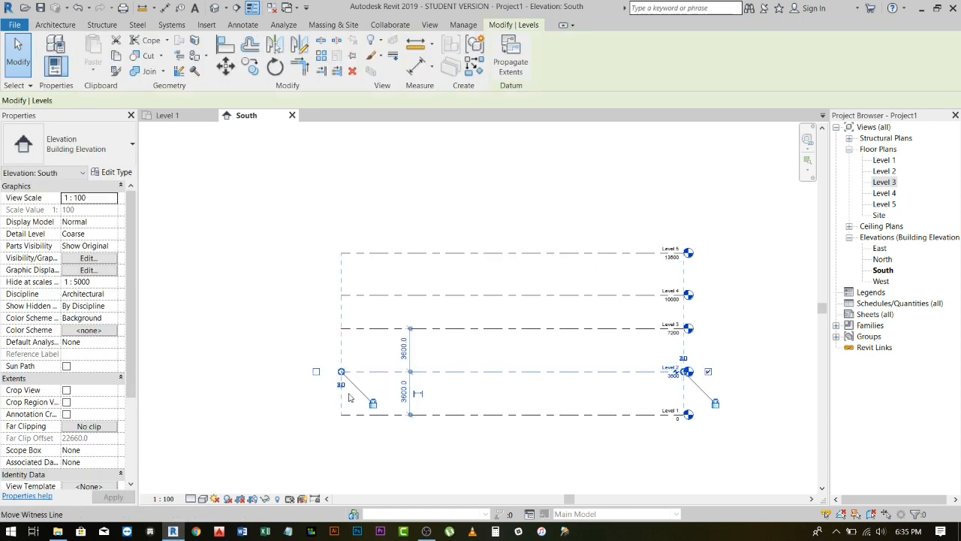
left_click_drag(342, 371, 539, 361)
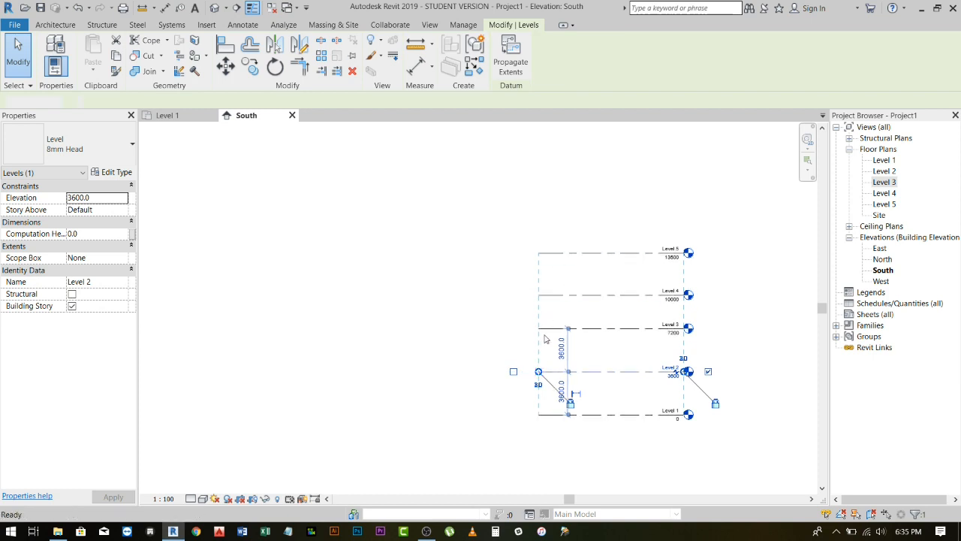
left_click(545, 387)
left_click(548, 373)
left_click_drag(542, 375, 325, 371)
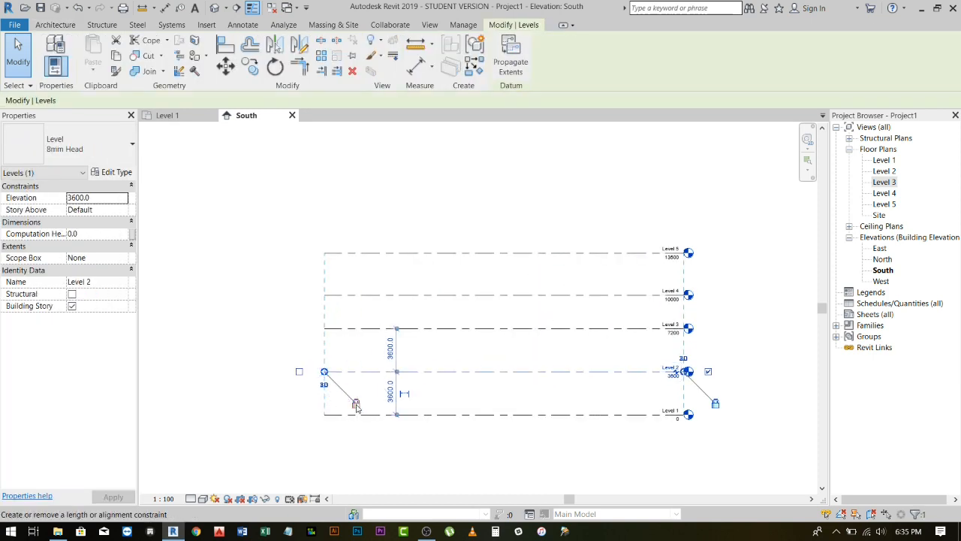
- Unlock the right-end alignment of Level 2 and extend only that end beyond the heads of the other levels
left_click(596, 344)
scroll(751, 406, "up", 3)
left_click(500, 323)
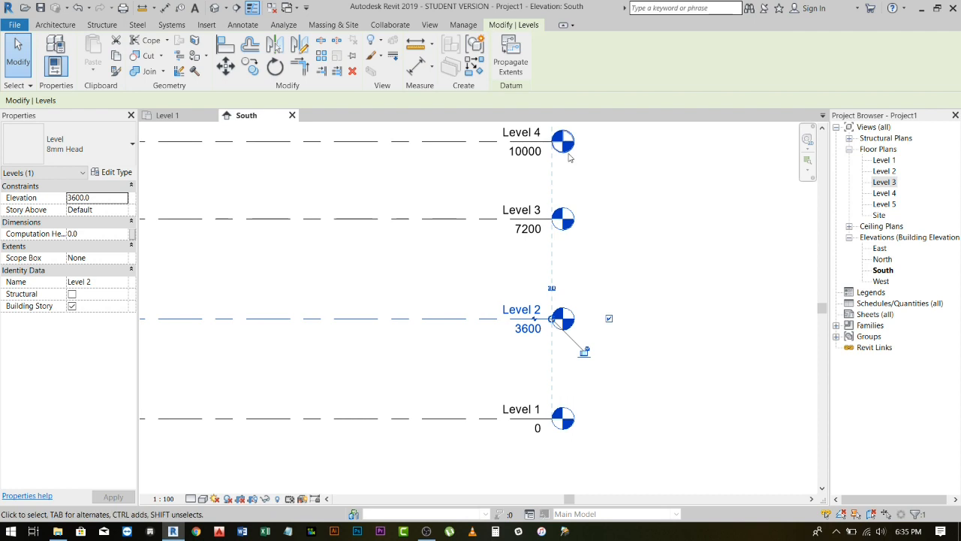
scroll(552, 148, "down", 2)
middle_click_drag(553, 162, 554, 279)
left_click(556, 188)
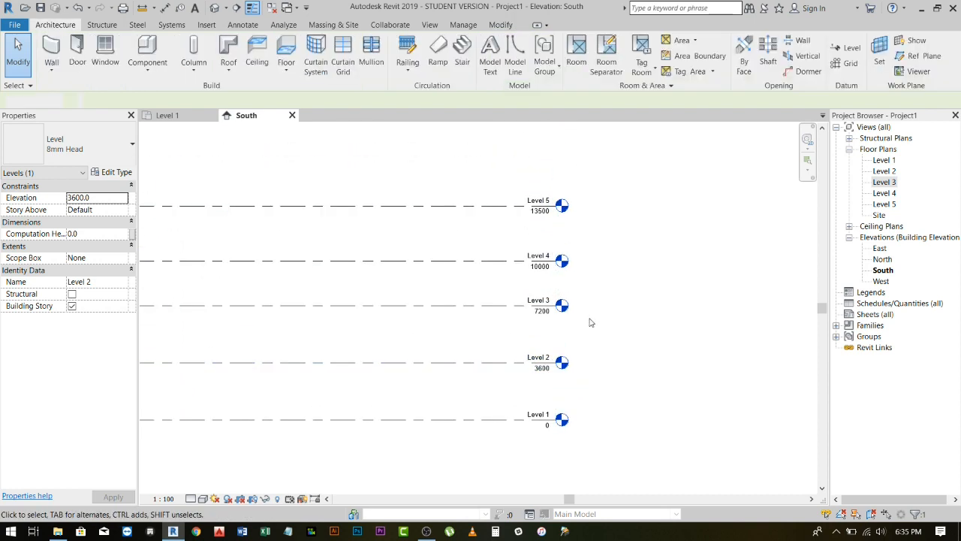
left_click_drag(603, 336, 541, 226)
left_click(562, 367)
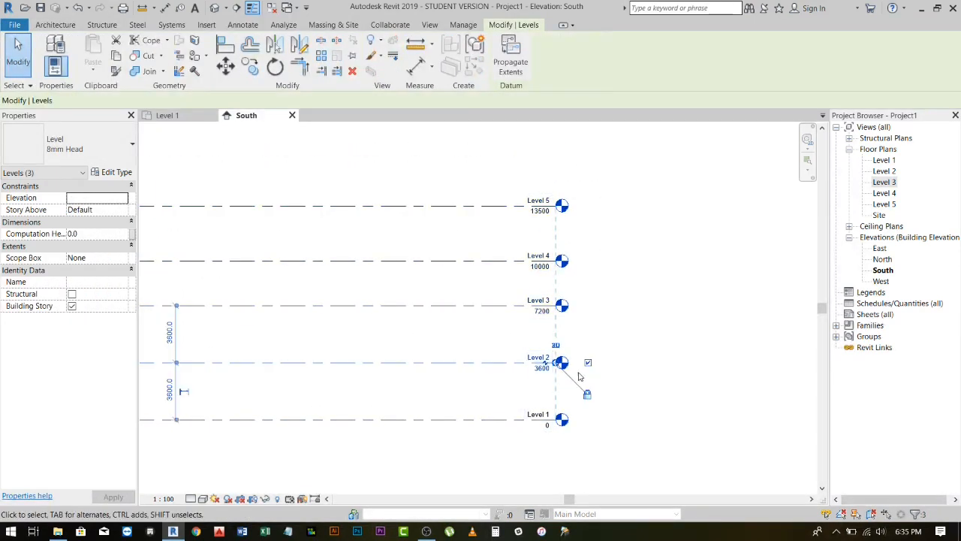
left_click_drag(556, 362, 618, 362)
key("Escape")
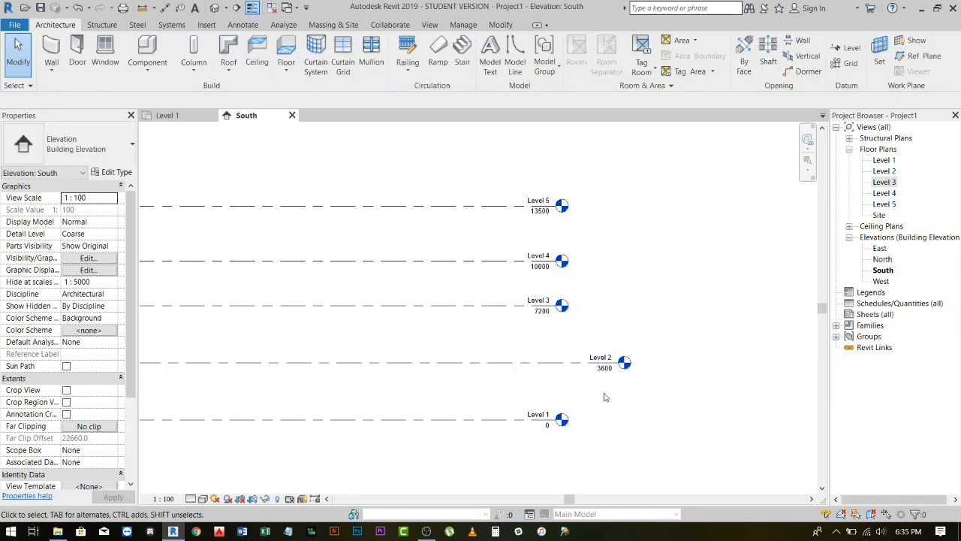
- Extend the aligned right ends of the other levels slightly outward together through Level 3
left_click(506, 306)
left_click_drag(555, 305, 572, 307)
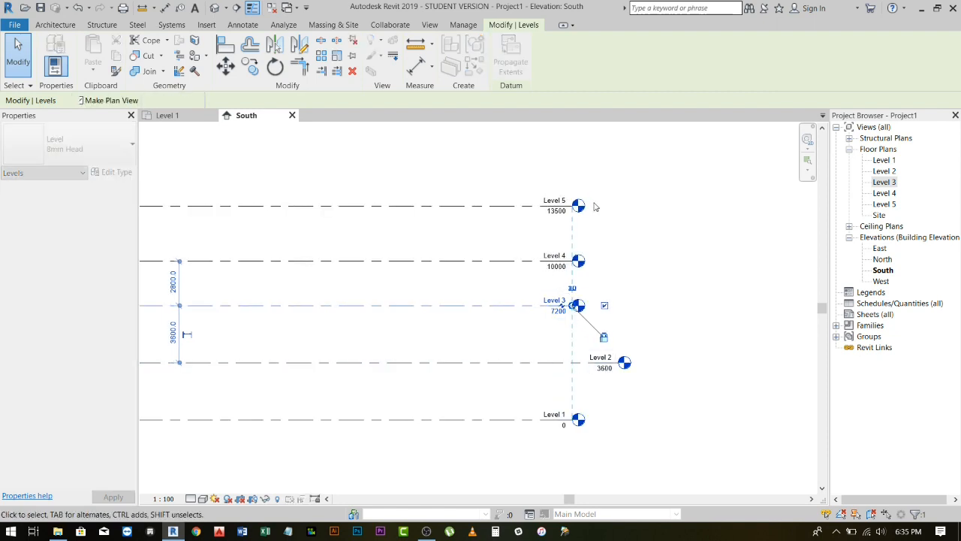
- Add an elbow to the Level 2 line near its head and offset the head downward, towards Level 1
left_click(568, 361)
left_click(601, 372)
scroll(600, 375, "up", 2)
scroll(609, 364, "up", 3)
left_click(619, 351)
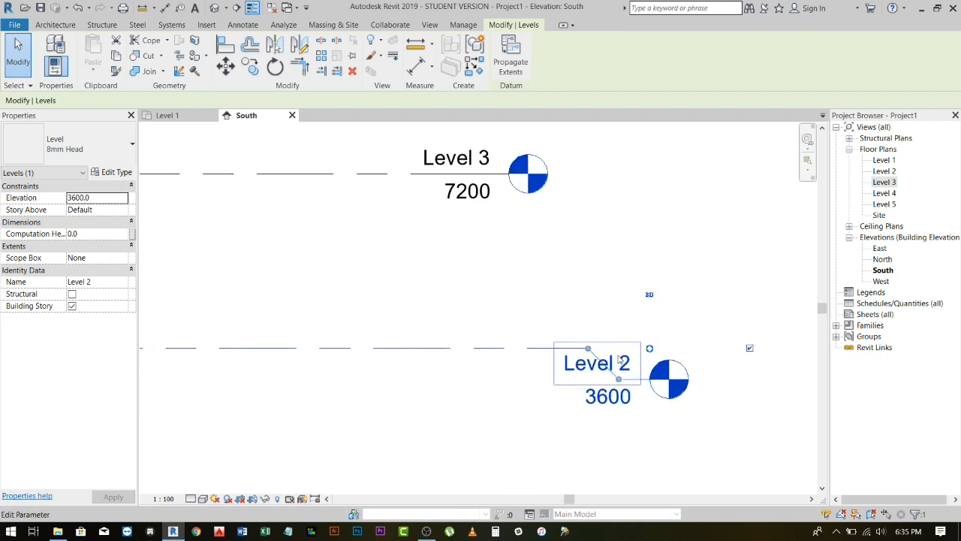
scroll(617, 386, "down", 1)
left_click_drag(618, 374, 621, 426)
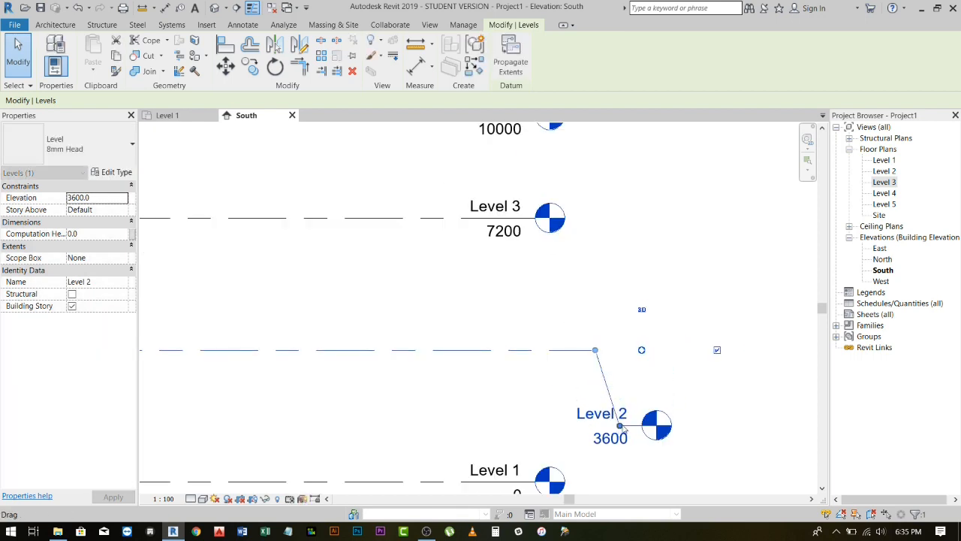
scroll(635, 432, "down", 2)
middle_click_drag(633, 437, 631, 313)
key("Escape")
left_click(629, 301)
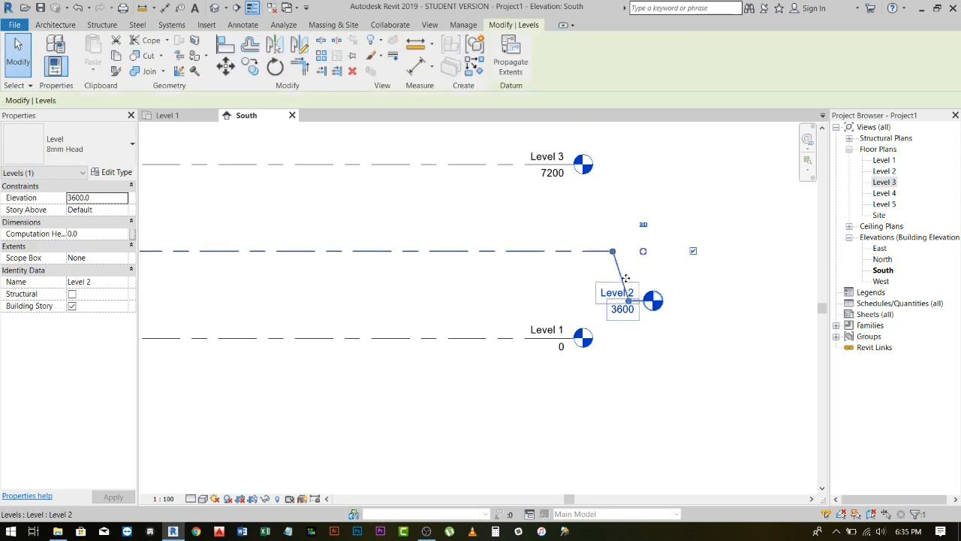
key("Escape")
- Set the South elevation's view scale to 1:50
left_click(163, 499)
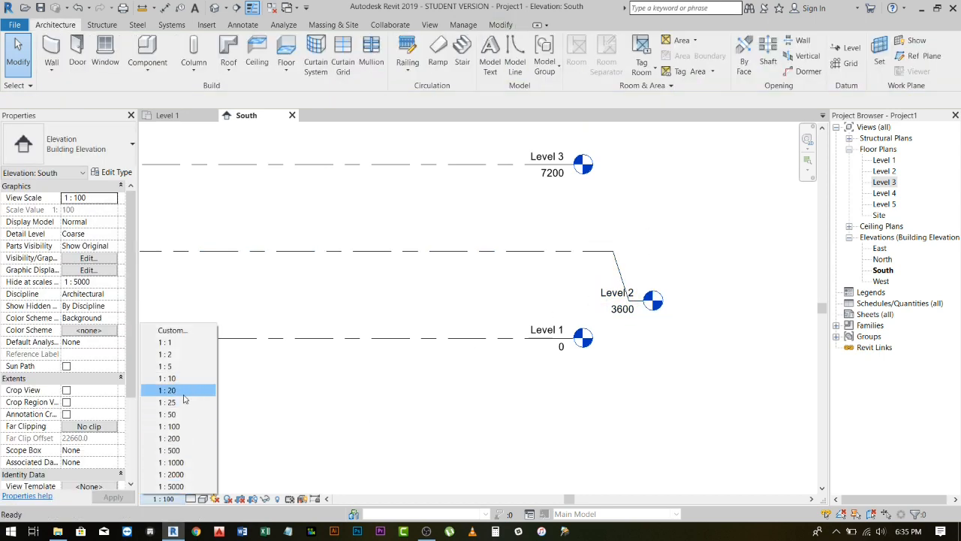
left_click(180, 415)
scroll(627, 264, "up", 2)
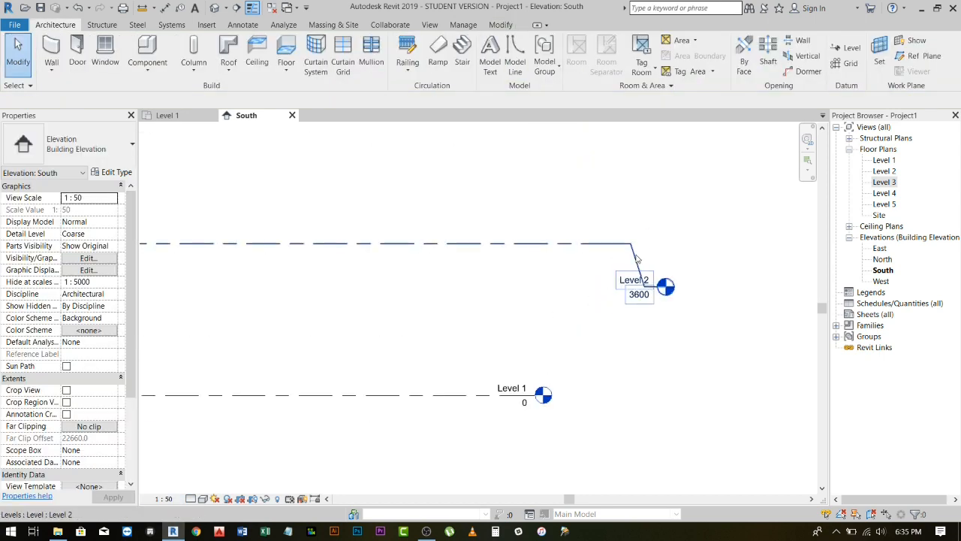
- Move the elbowed head of Level 2 upward so it sits above its level line, and deselect the level
left_click(637, 262)
left_click_drag(646, 288, 647, 207)
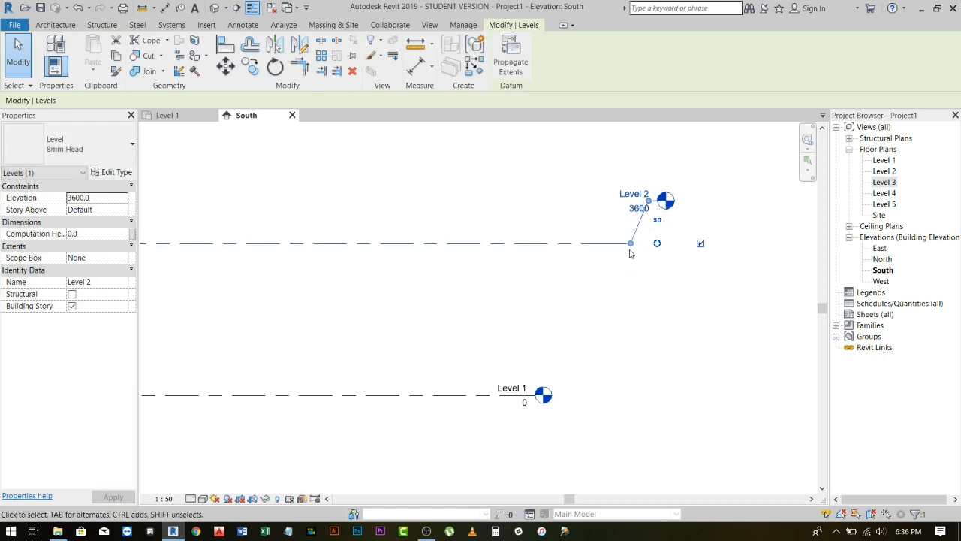
scroll(636, 292, "down", 2)
left_click(635, 292)
- Delete the three upper levels, Level 3 to Level 5, together with their corresponding views
scroll(653, 329, "down", 1)
middle_click_drag(654, 329, 691, 327)
scroll(571, 338, "down", 1)
middle_click_drag(538, 357, 605, 404)
scroll(628, 347, "down", 1)
left_click_drag(661, 309, 547, 178)
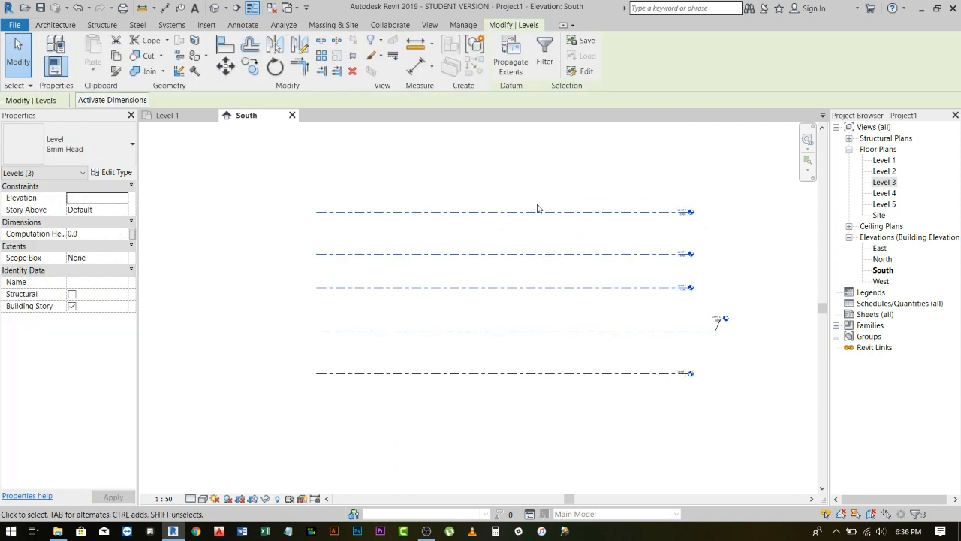
key("Delete")
left_click(515, 312)
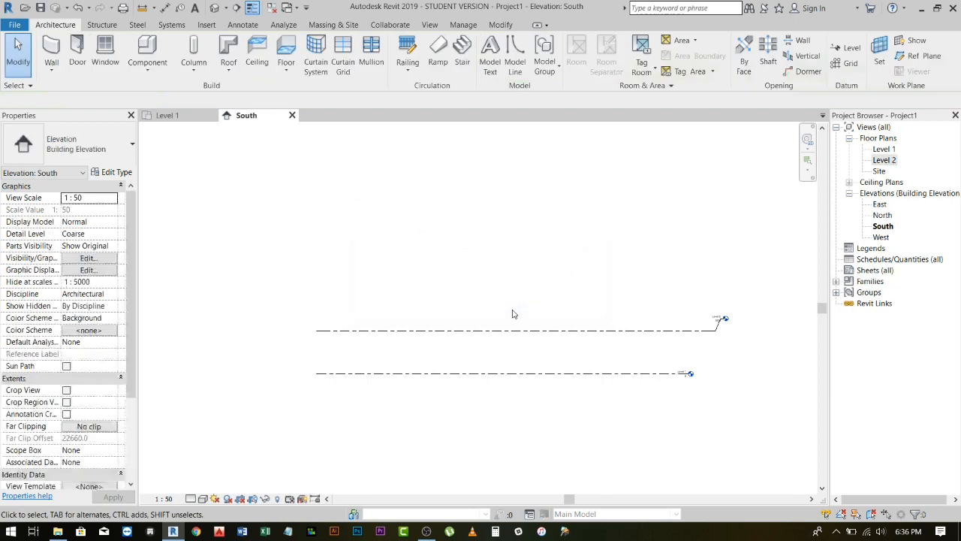
left_click(687, 331)
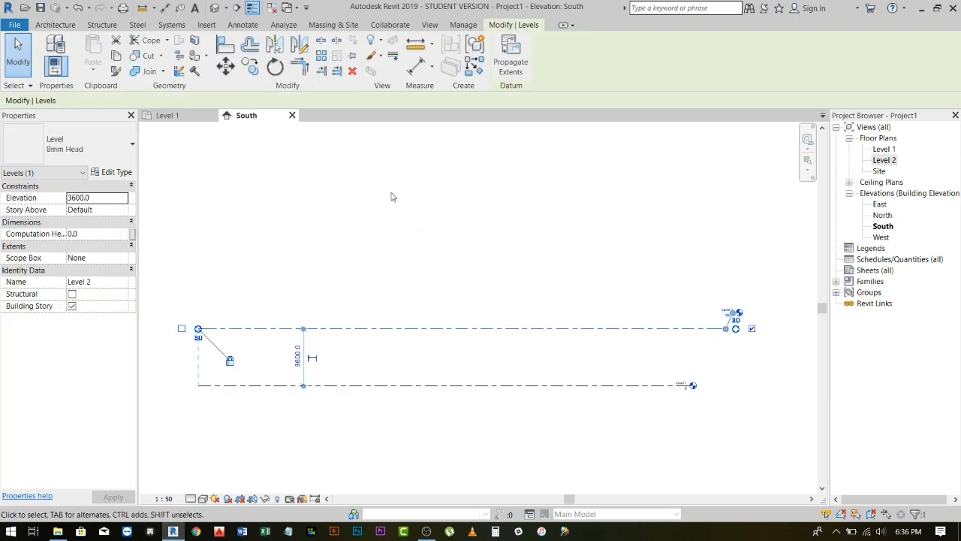
left_click(413, 178)
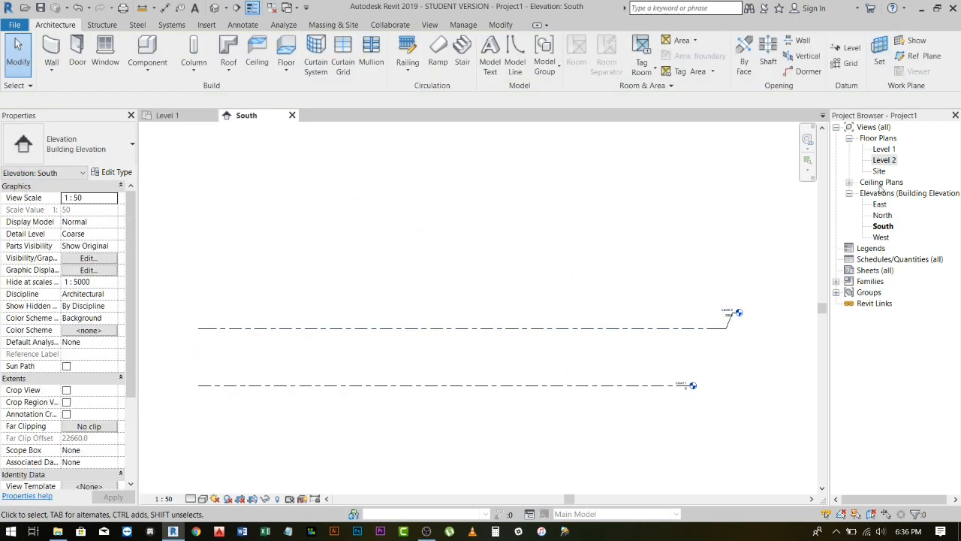
- Close and reopen the Level 1 floor plan, and return to the South elevation view
left_click(210, 115)
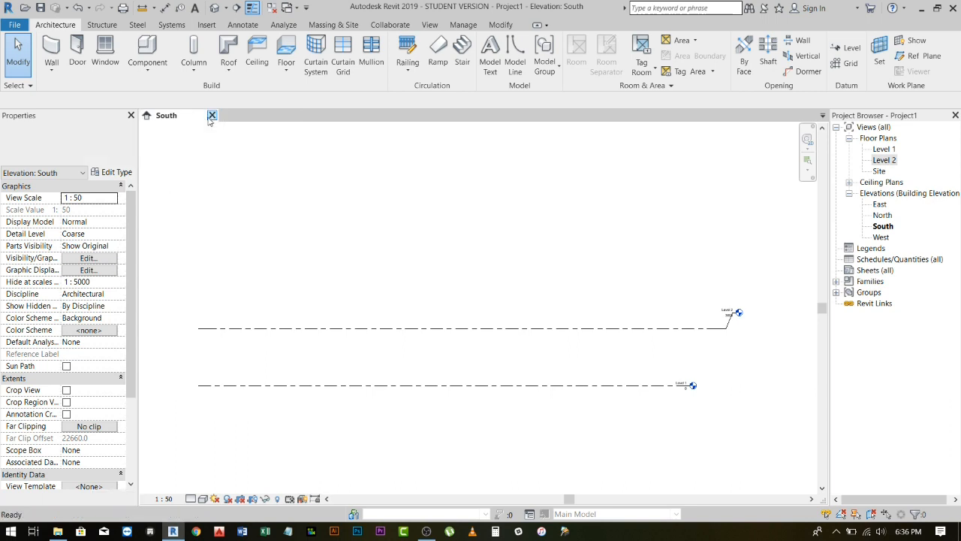
left_click(885, 148)
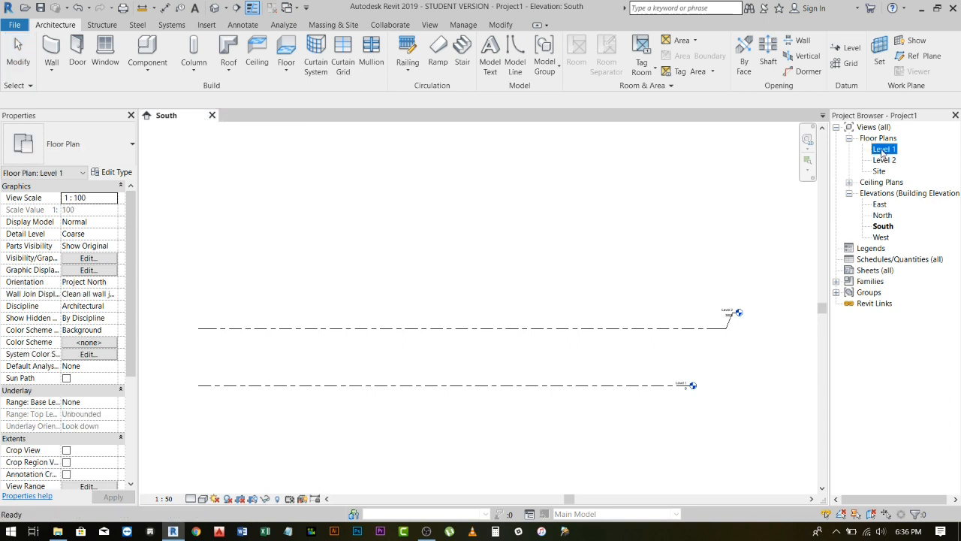
double_click(884, 150)
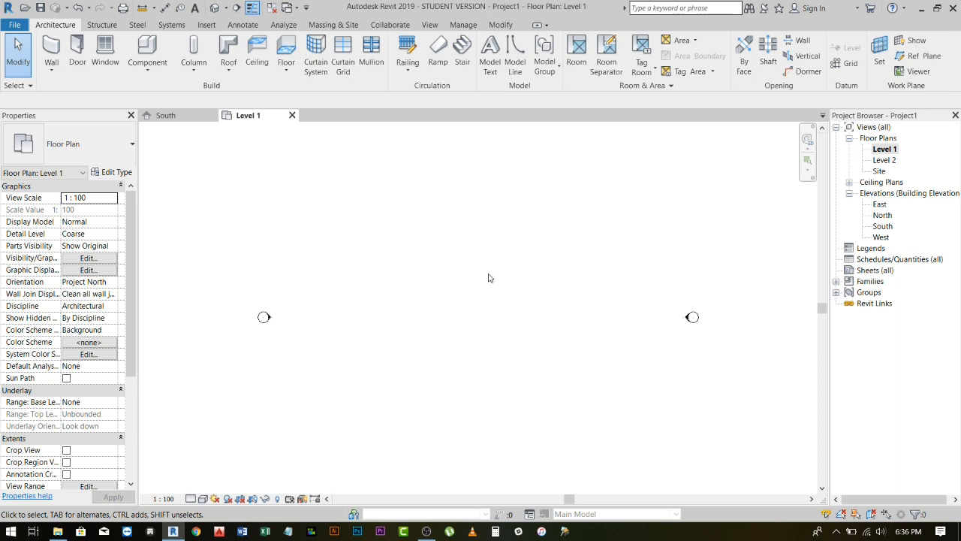
left_click(167, 115)
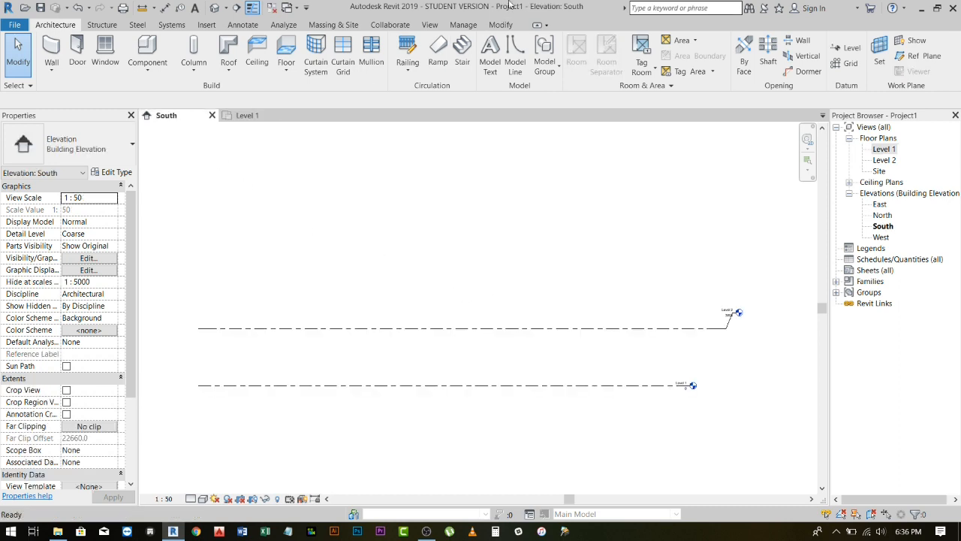
- Switch between the South elevation and Level 1 floor plan, place Level 1 first in view order, and fit the plan to its elevation markers
left_click(244, 115)
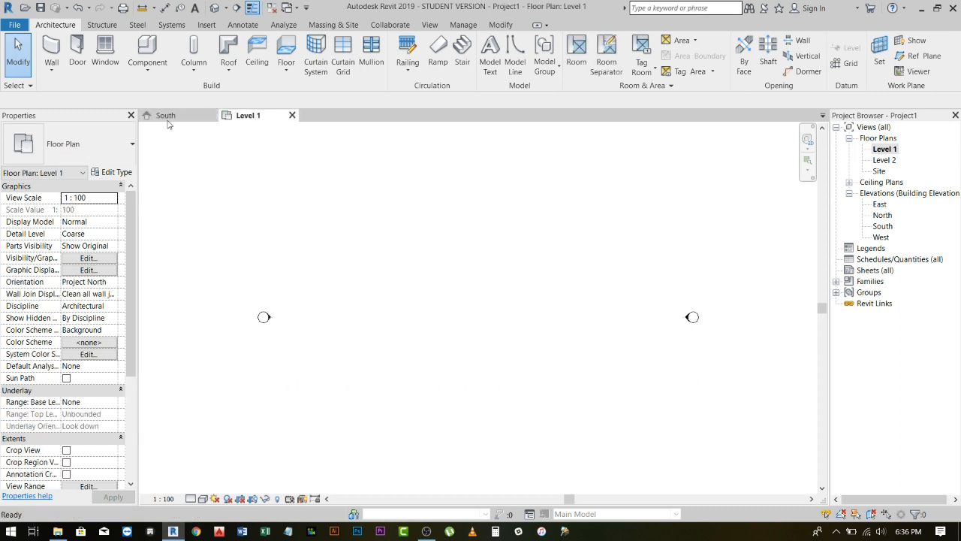
left_click(167, 115)
left_click(247, 115)
left_click(166, 115)
left_click(248, 116)
left_click_drag(248, 116, 206, 123)
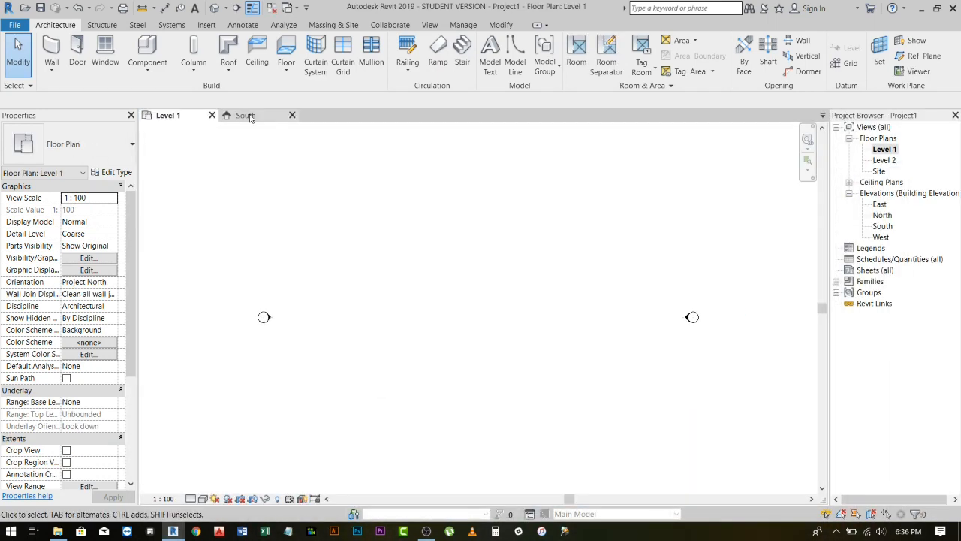
middle_click(433, 262)
middle_click(433, 262)
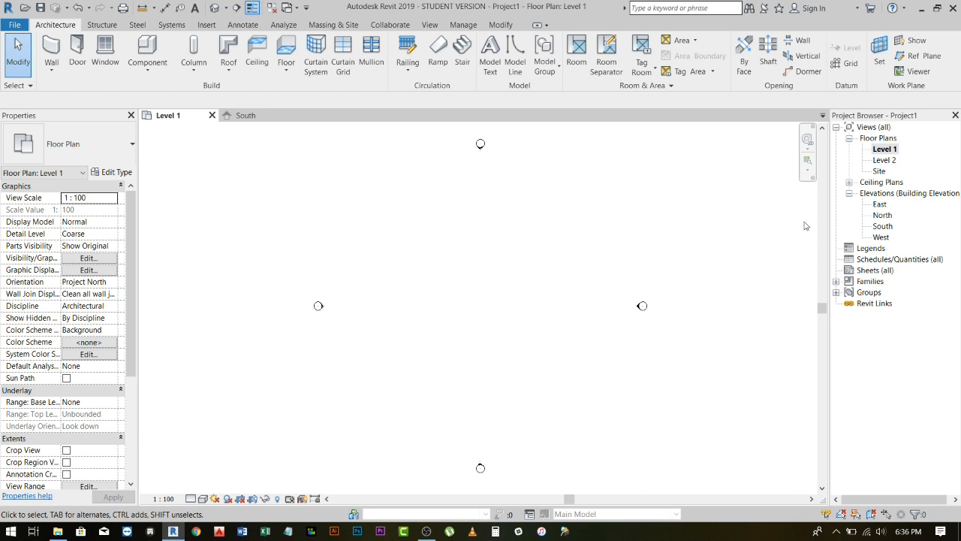
scroll(482, 302, "up", 1)
middle_click_drag(481, 312, 419, 335)
scroll(393, 313, "up", 1)
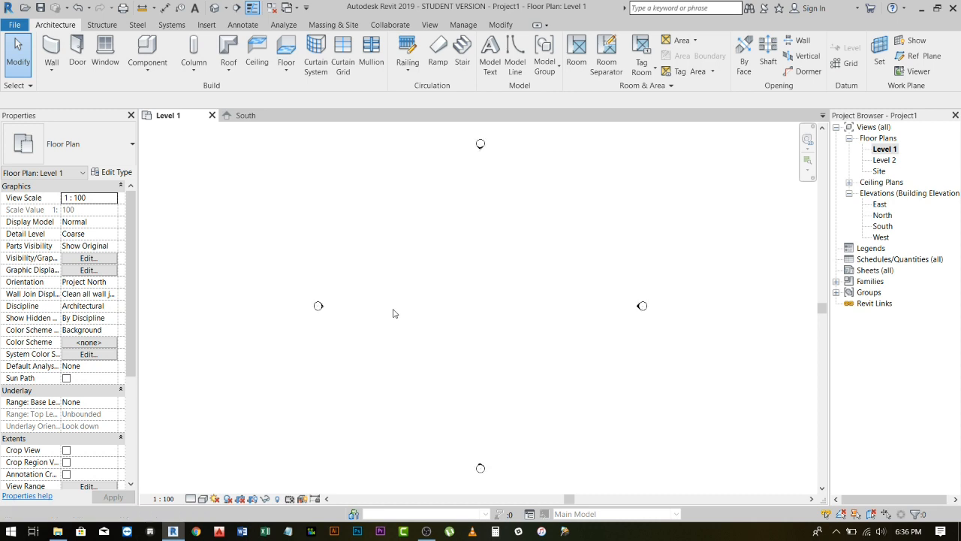
- Start a Generic - 200mm wall with base constraint Level 1 and top constraint Up to level: Level 2
left_click(50, 51)
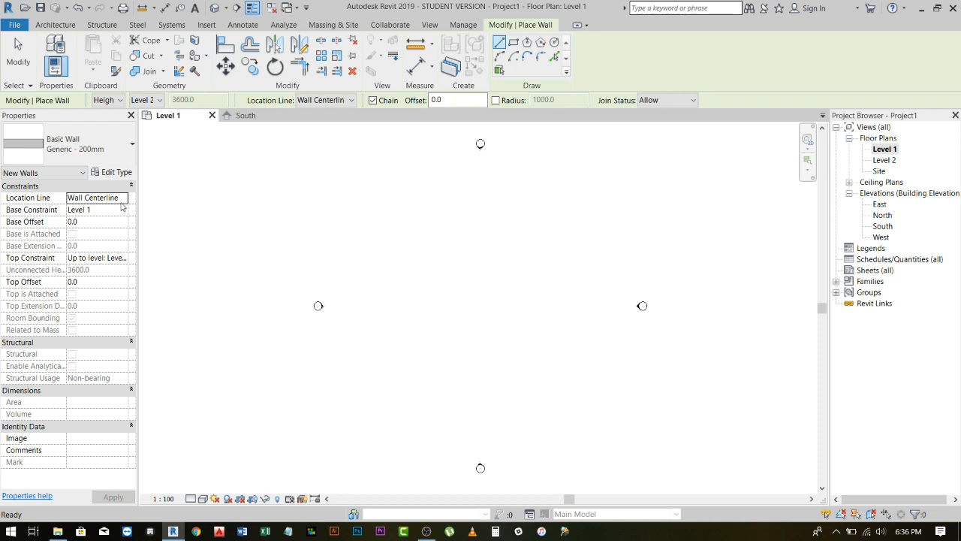
left_click(118, 210)
left_click(106, 227)
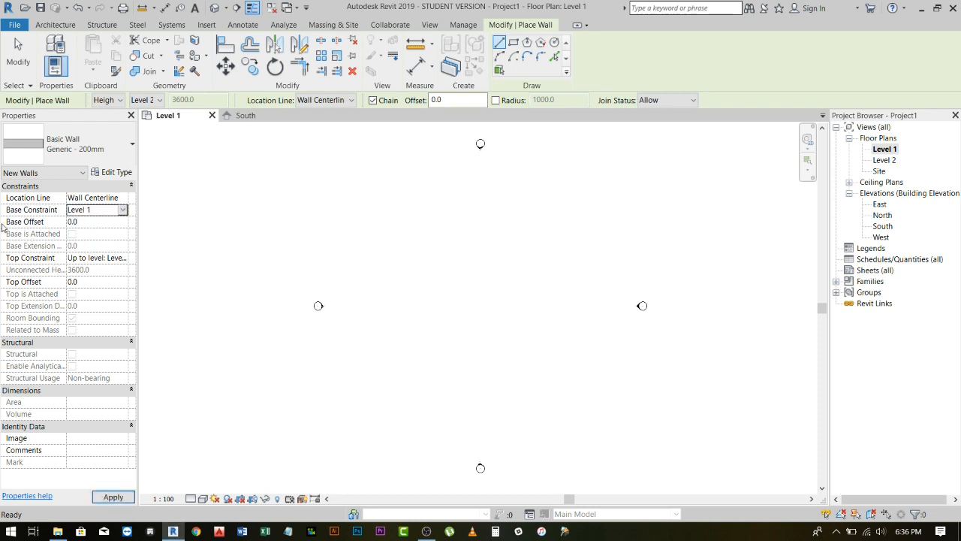
left_click(124, 260)
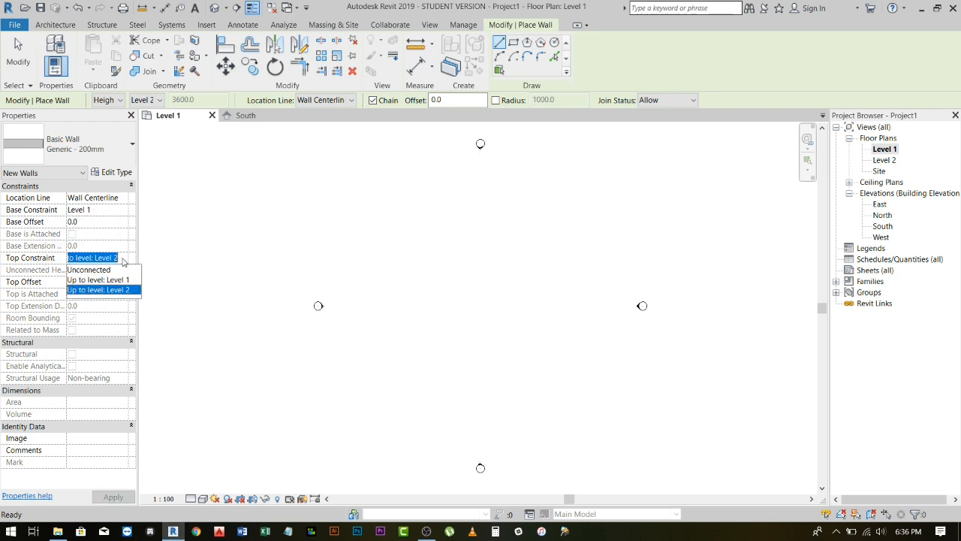
left_click(89, 290)
scroll(418, 305, "up", 1)
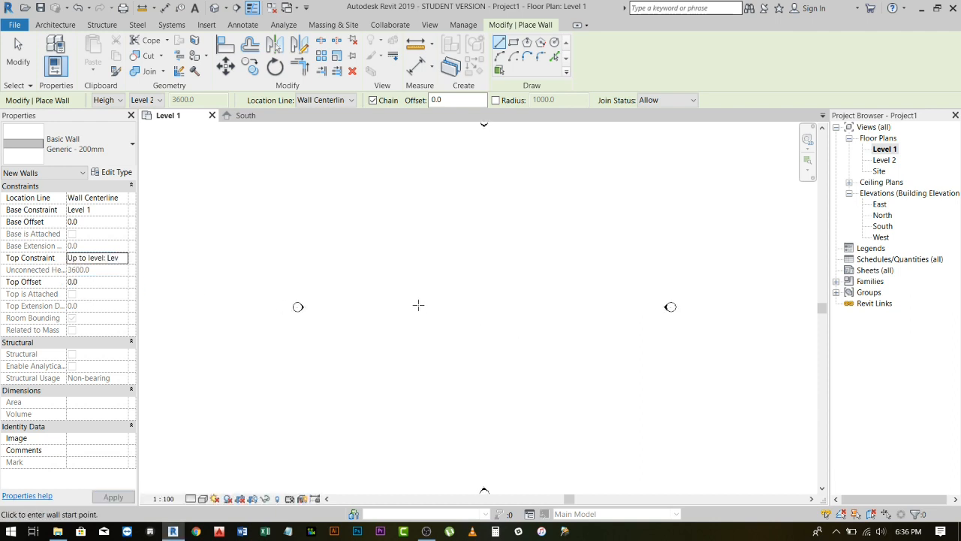
- Draw a chain of four connected walls between the elevation markers, running across, down, across and back up
left_click(365, 274)
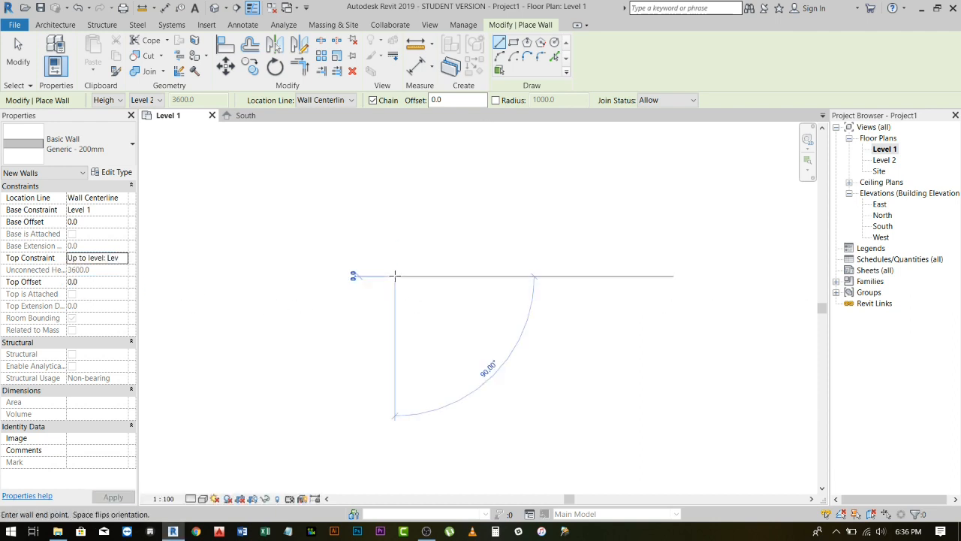
left_click(487, 276)
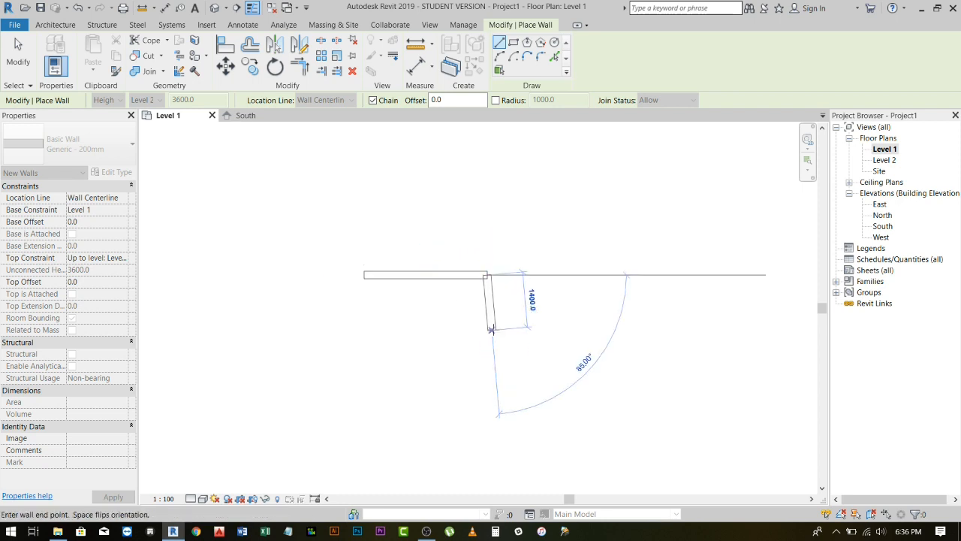
left_click(484, 347)
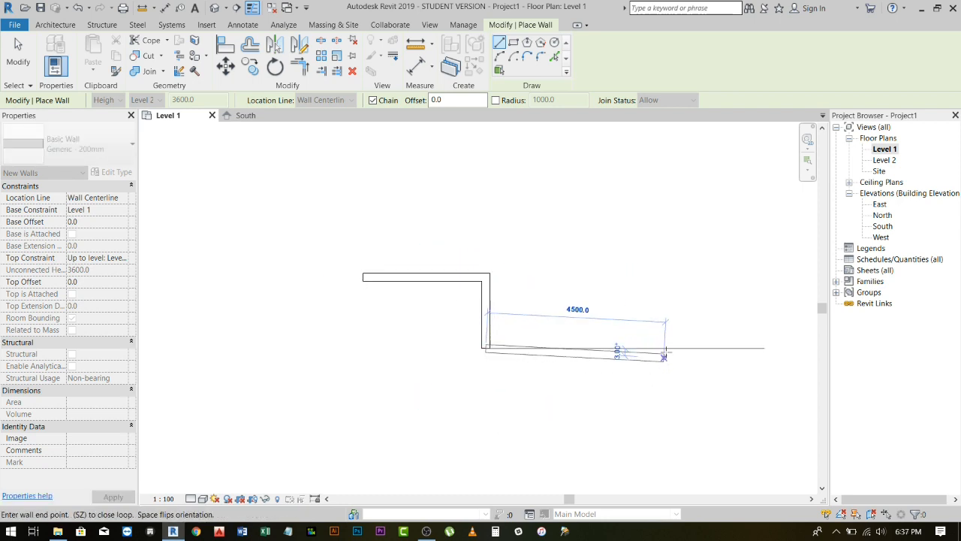
left_click(660, 308)
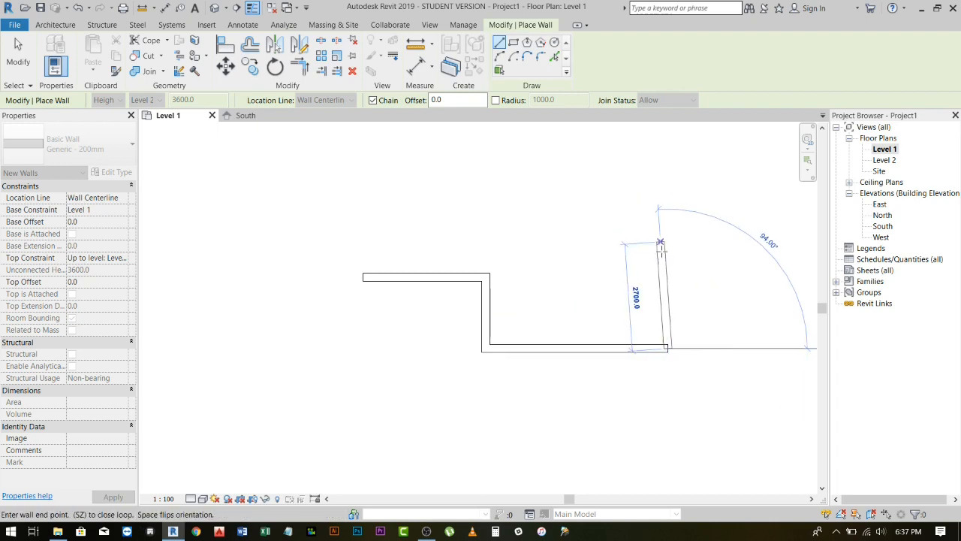
left_click(665, 277)
scroll(748, 278, "down", 1)
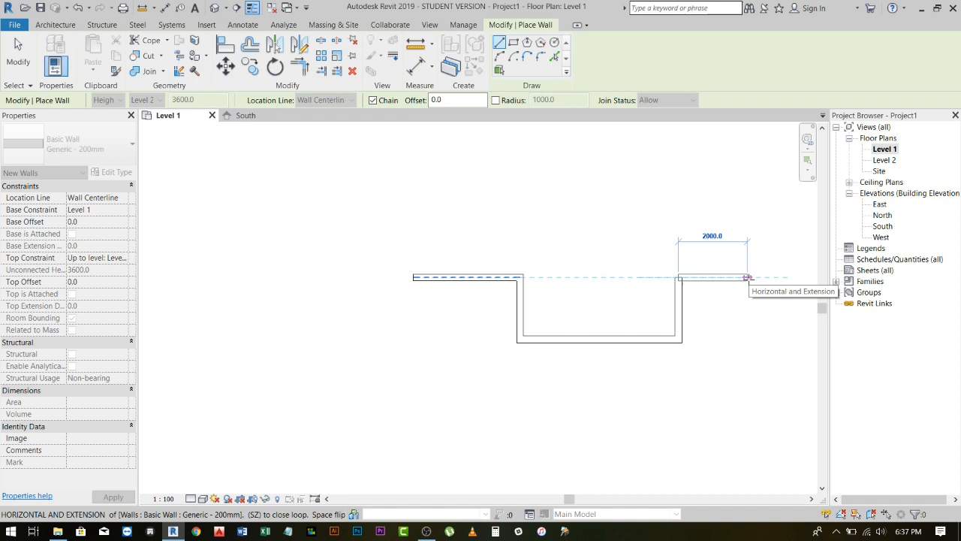
key("Escape")
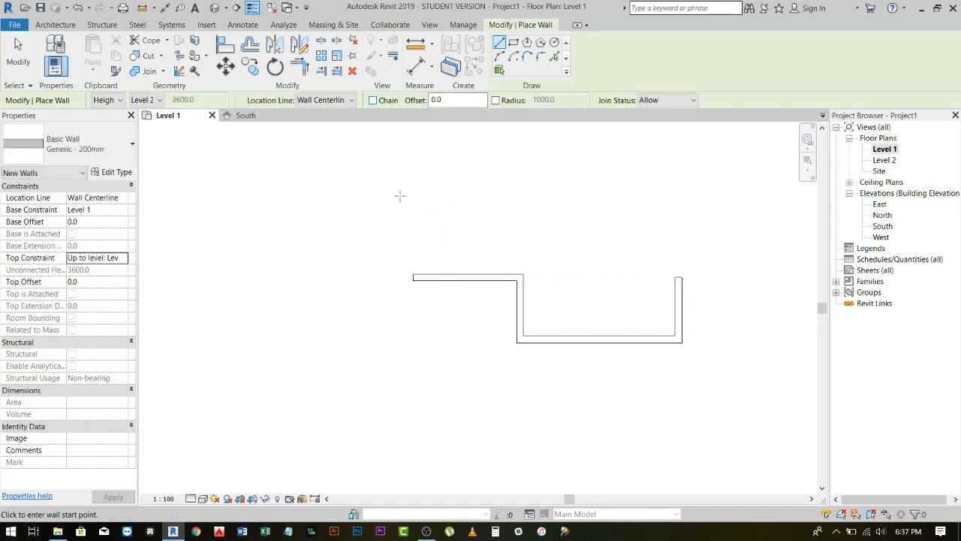
- With chaining disabled, draw two separate horizontal walls end to end above the chained walls, the first about 3460 mm long
left_click(401, 214)
left_click(521, 213)
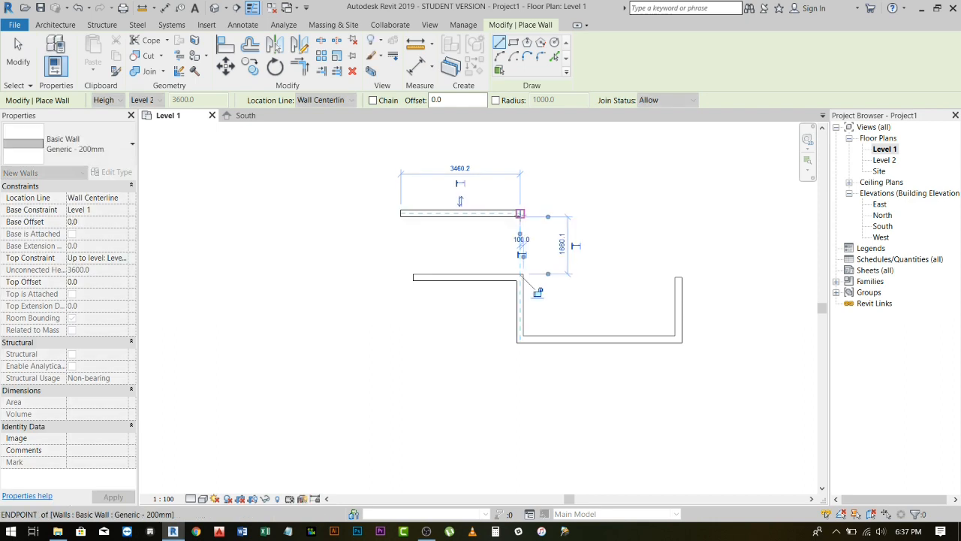
scroll(565, 222, "up", 2)
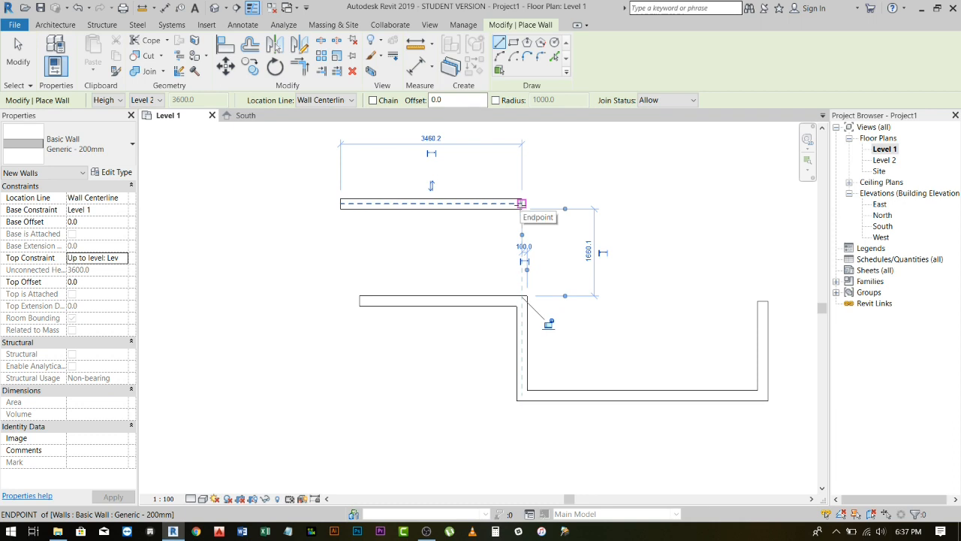
left_click(521, 203)
left_click(648, 204)
key("Escape")
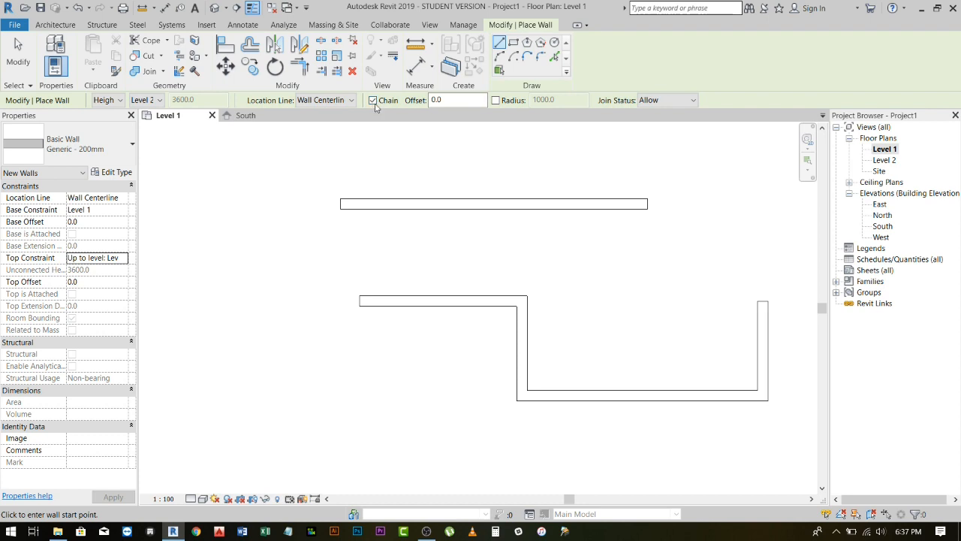
- With chaining enabled again, draw a stepped run of four walls starting between the existing walls
left_click(352, 239)
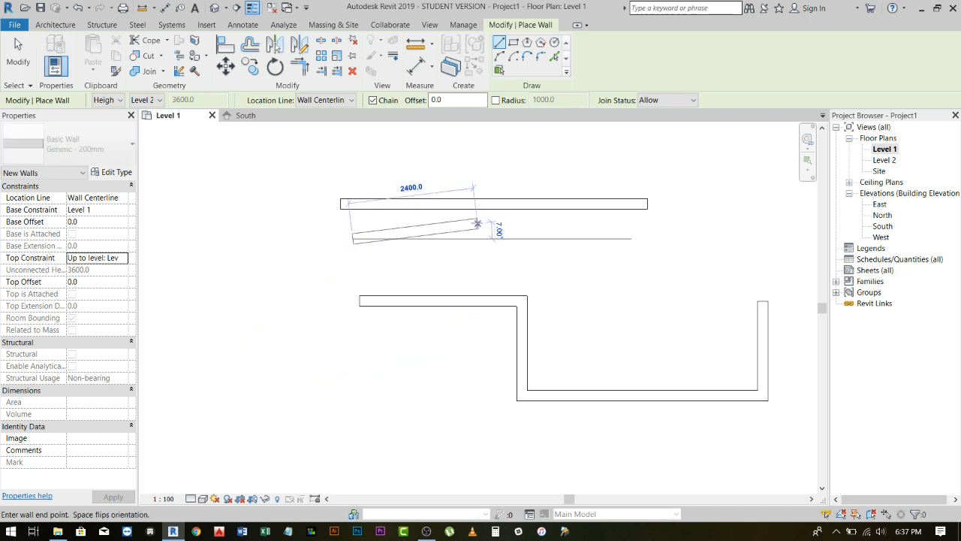
left_click(478, 239)
left_click(478, 270)
left_click(576, 270)
left_click(576, 349)
key("Escape")
- Delete all the practice walls from the Level 1 floor plan
scroll(500, 272, "down", 2)
middle_click_drag(535, 350, 377, 308)
key("Escape")
left_click_drag(214, 168, 592, 362)
key("Delete")
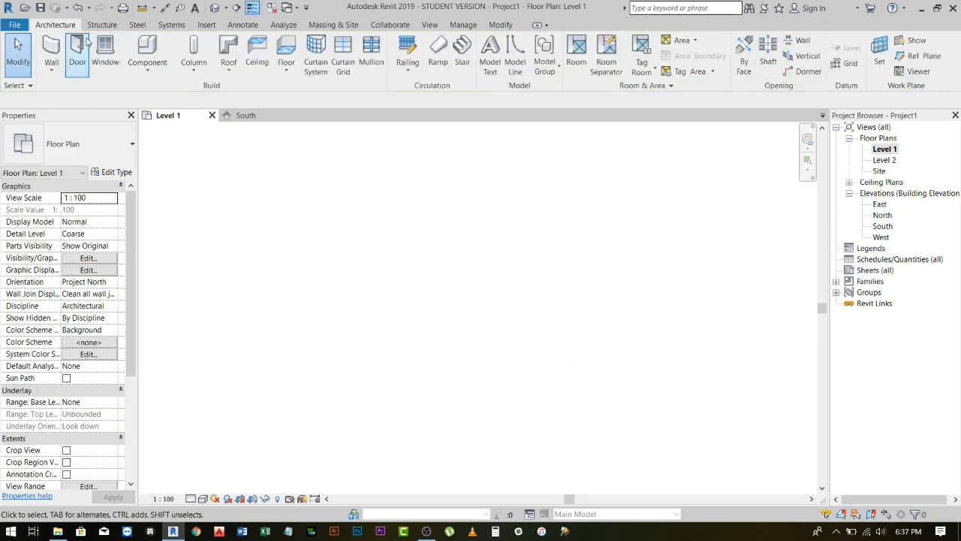
- Draw three chained walls with exact lengths: 3.5m horizontally, 2' downward, and 3800 mm horizontally
key("w")
key("a")
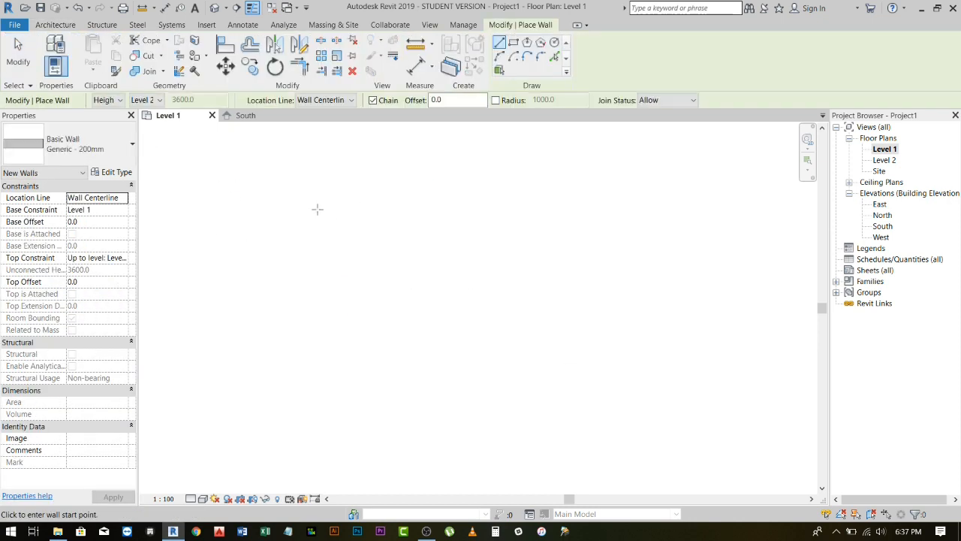
left_click(319, 208)
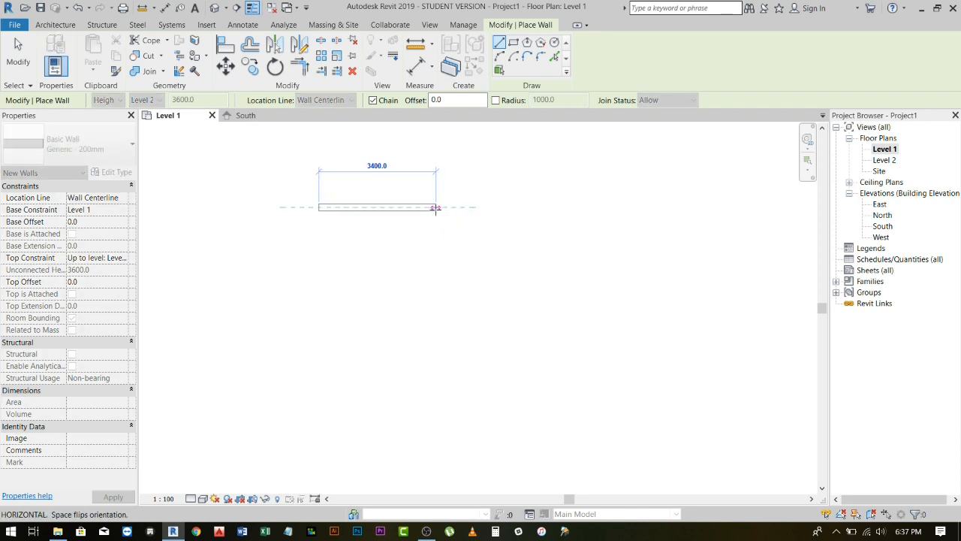
type("3.")
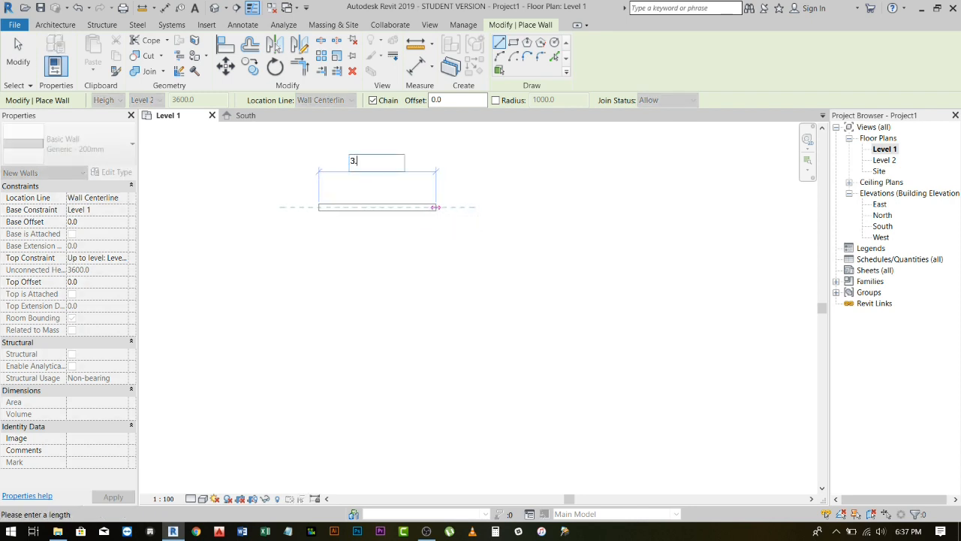
type("5m")
key("Return")
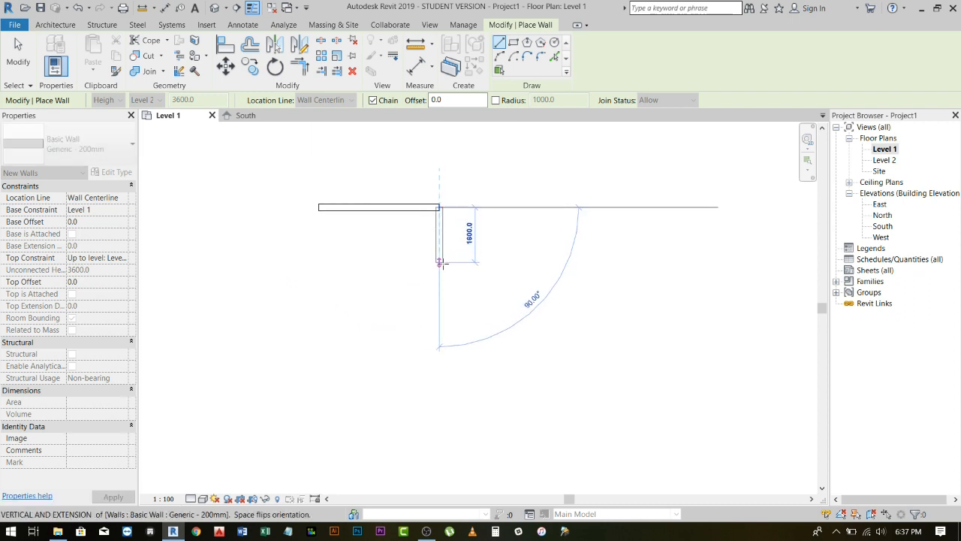
type("2")
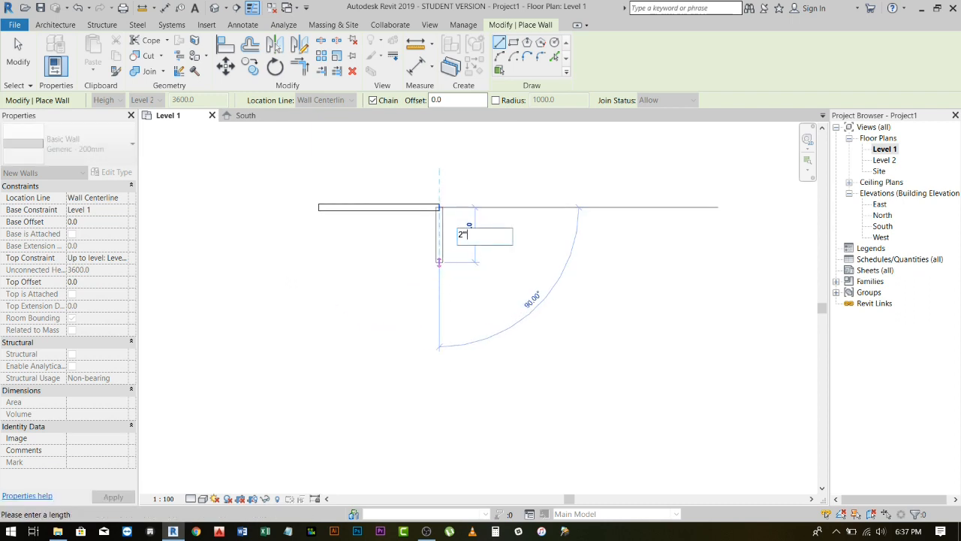
key("Return")
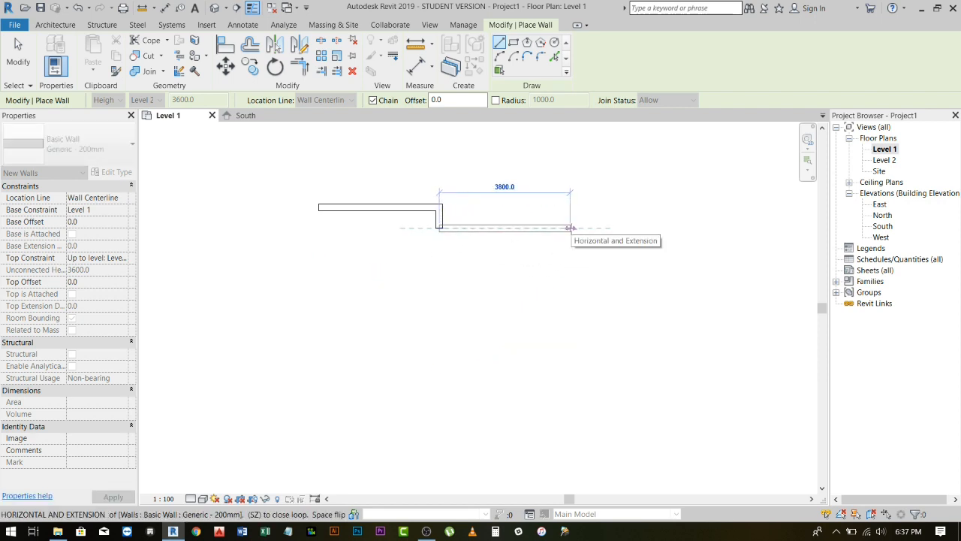
type("3800")
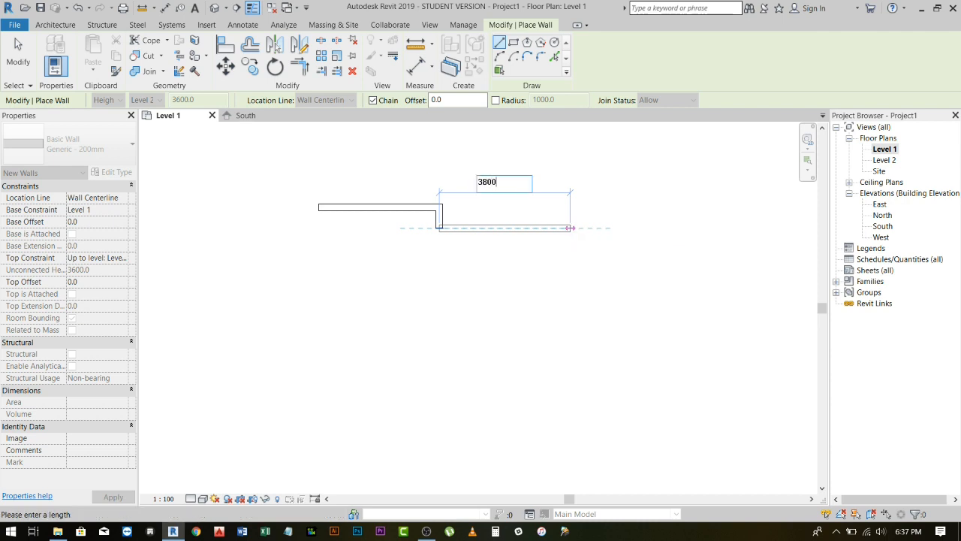
key("Return")
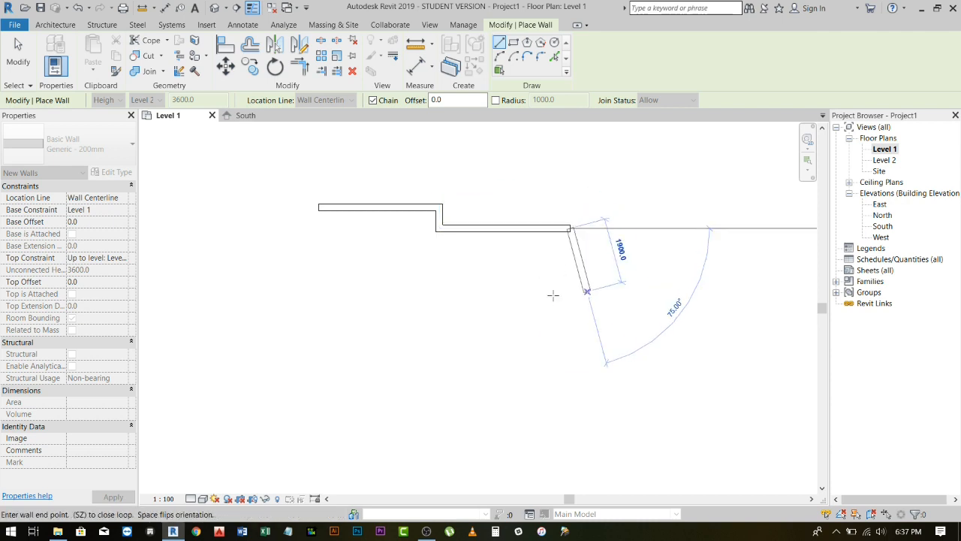
- Continue the stepped walls with one more step, a 3200 mm vertical side and a bottom wall, closing the outline at its starting corner
left_click(569, 269)
left_click(683, 269)
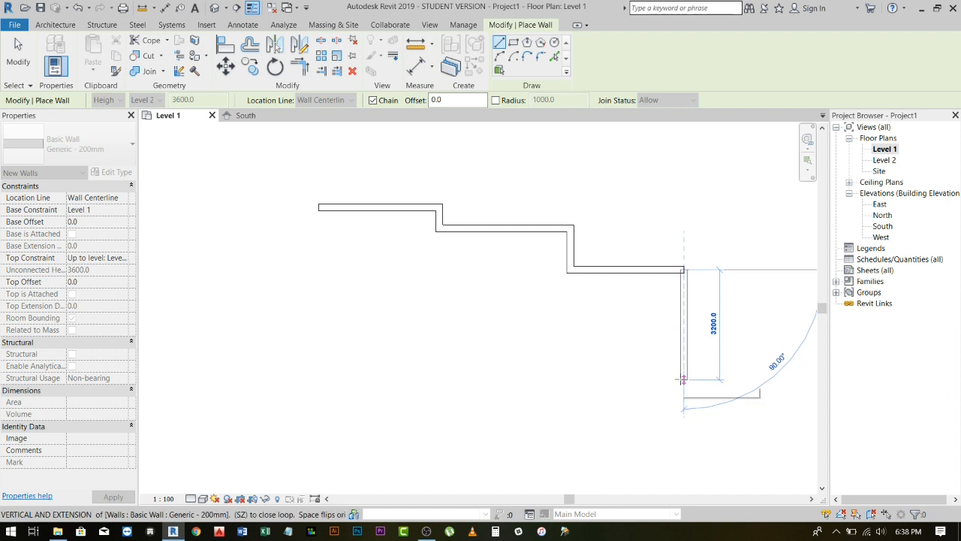
left_click(684, 379)
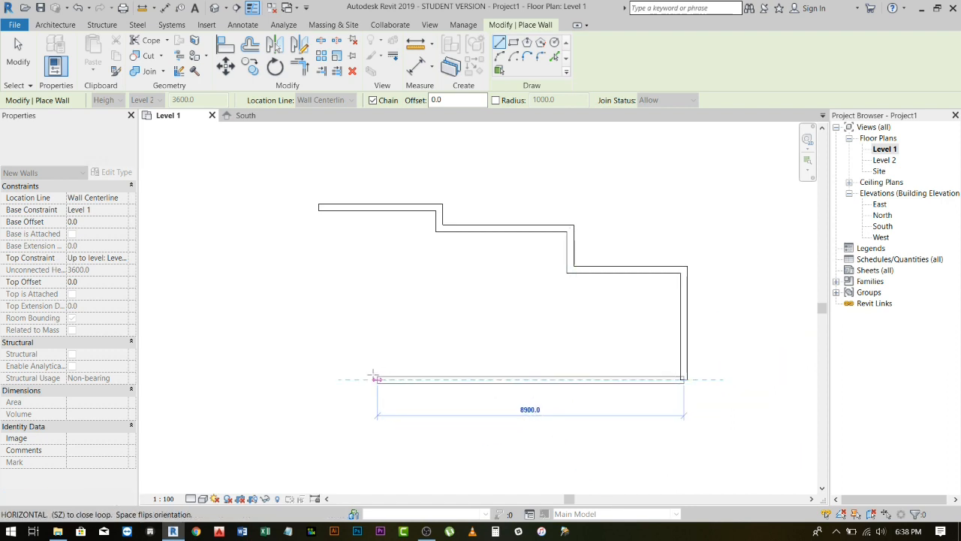
left_click(318, 379)
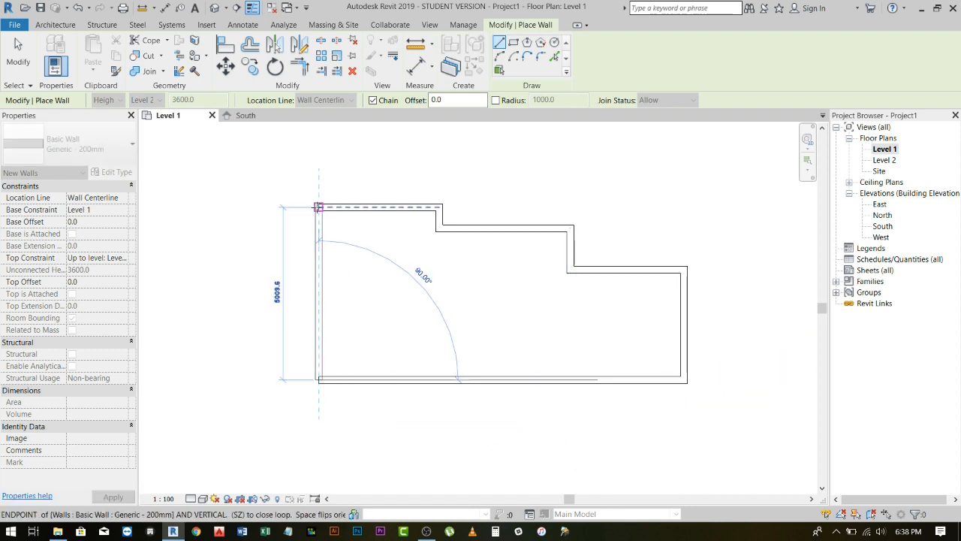
left_click(319, 206)
scroll(327, 231, "up", 2)
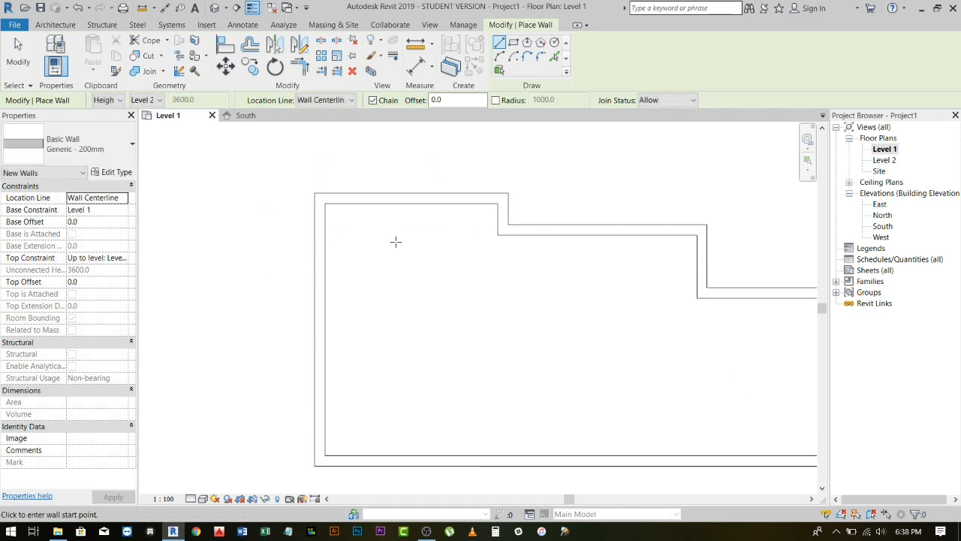
key("Escape")
- Draw a vertical interior wall from the middle of the 3500 mm top wall down into the building, ending inside the outline
left_click(414, 200)
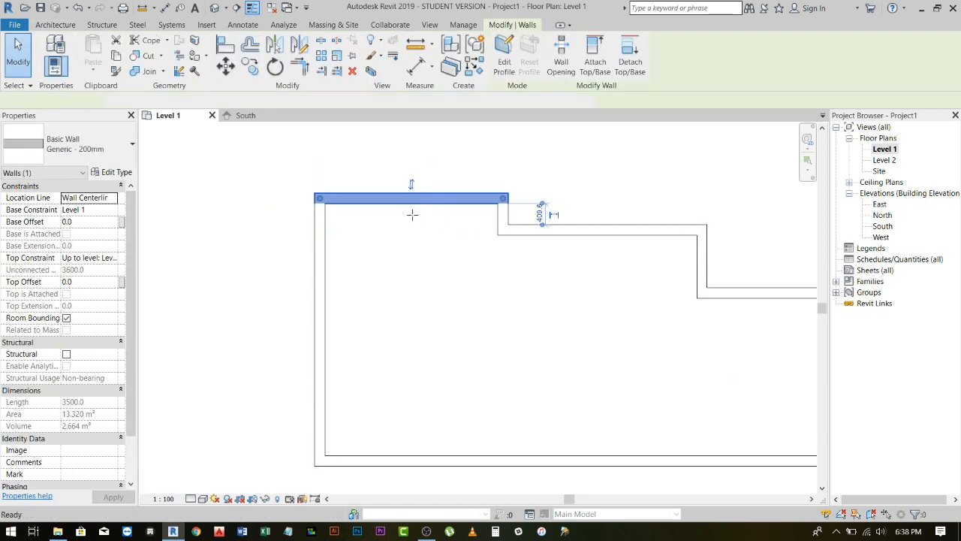
key("w")
key("a")
left_click(410, 202)
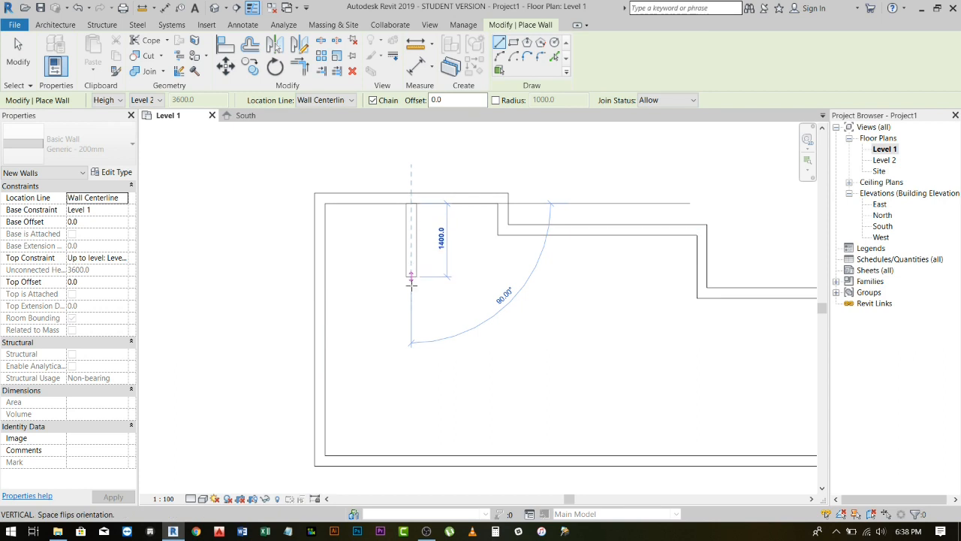
left_click(410, 323)
key("Escape")
scroll(413, 200, "up", 4)
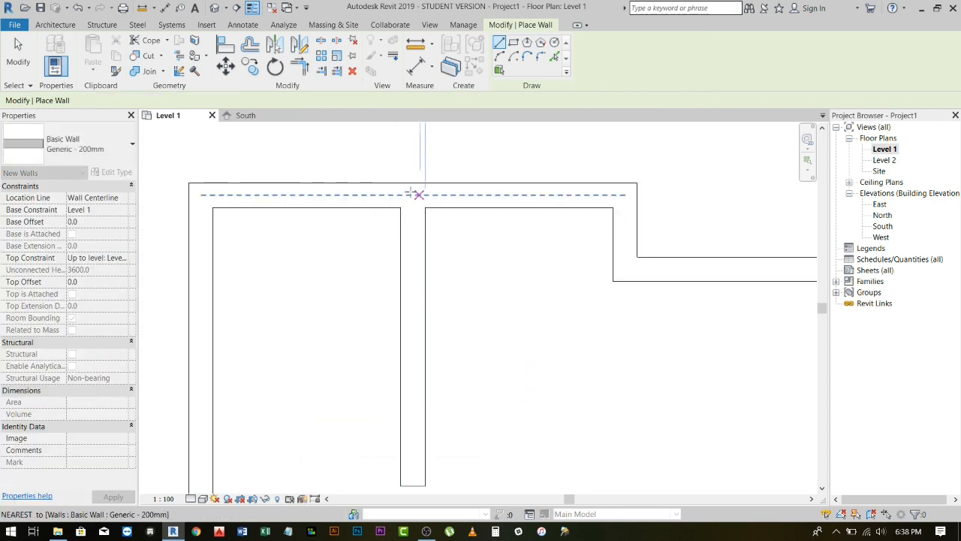
- Adjust the interior wall's upper end where it joins the top exterior wall, and deselect the wall
key("Escape")
scroll(415, 233, "down", 2)
left_click(414, 233)
left_click_drag(413, 205, 414, 205)
left_click(466, 247)
scroll(499, 264, "down", 1)
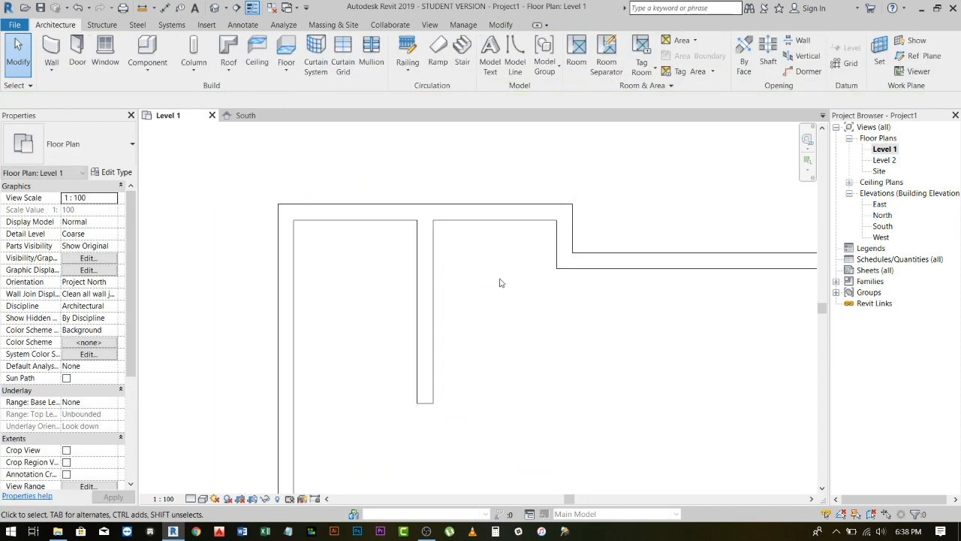
left_click(434, 256)
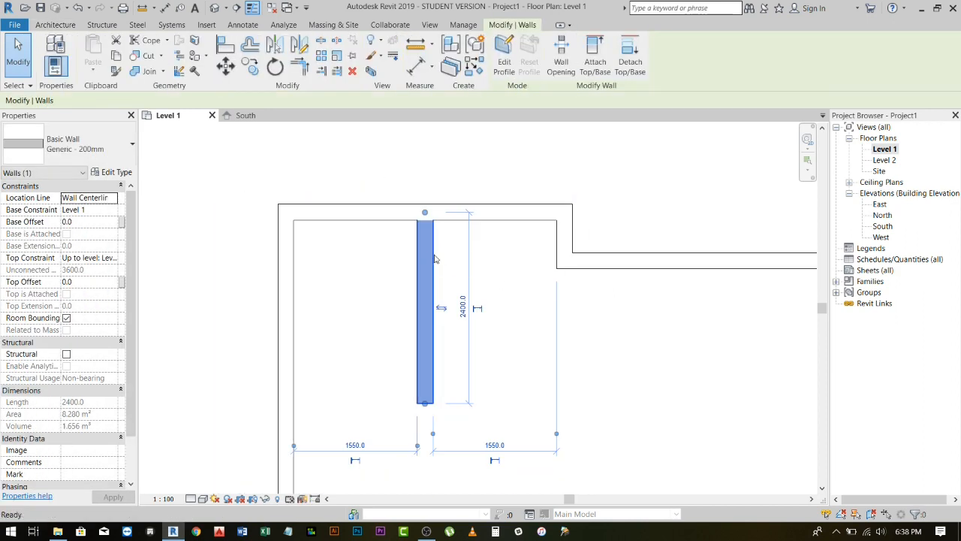
key("c")
key("s")
key("Escape")
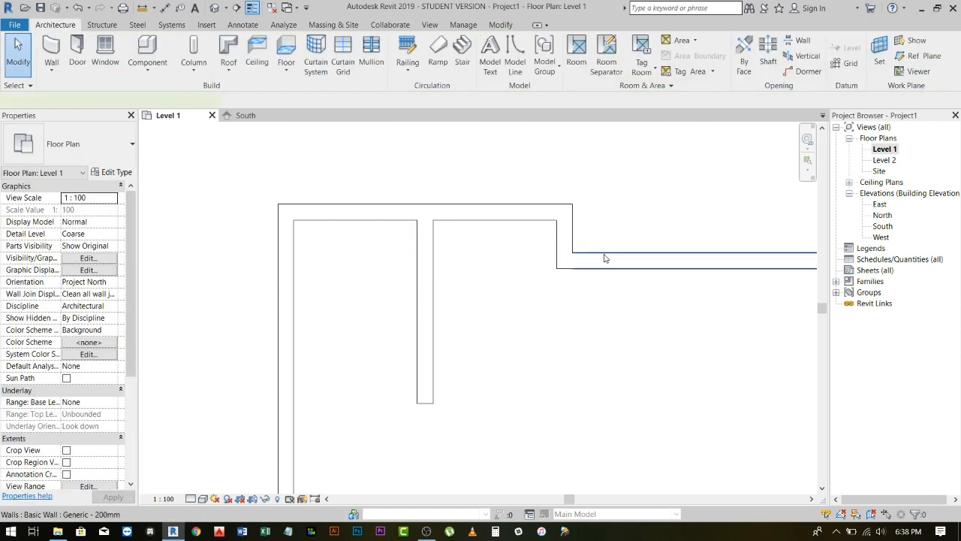
left_click(604, 258)
key("s")
scroll(511, 293, "down", 2)
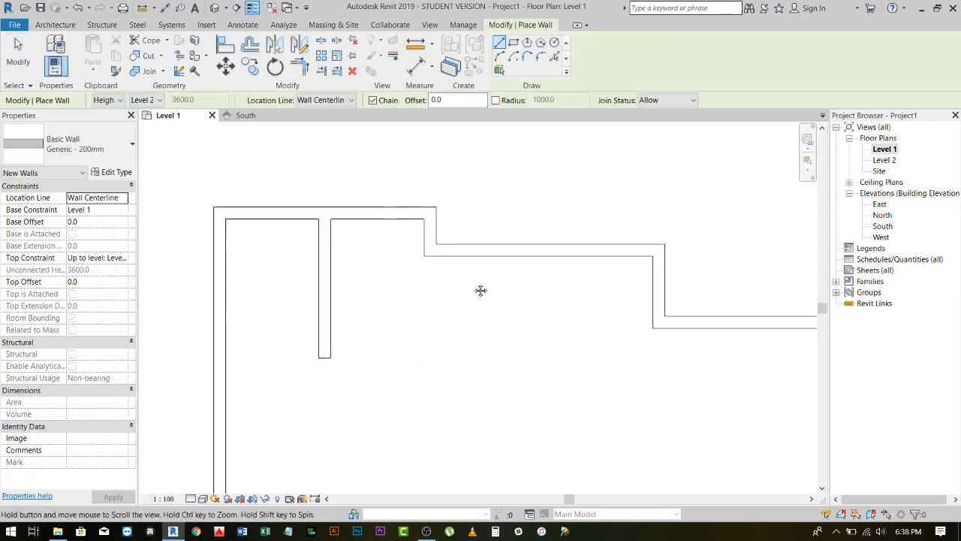
key("Escape")
key("Escape")
- Start a wall similar to the 3800 mm exterior wall and set its join status to Disallow
left_click(480, 246)
right_click(490, 247)
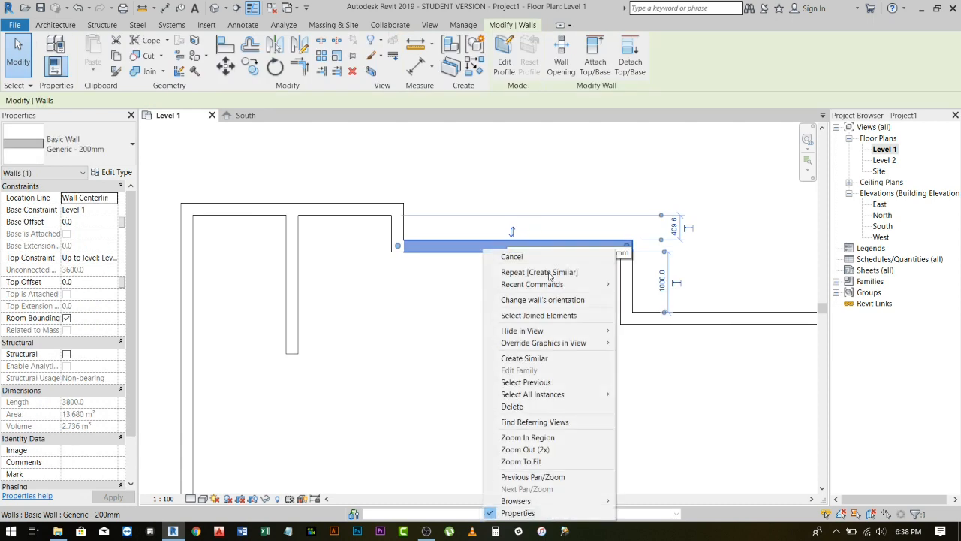
left_click(526, 358)
key("Escape")
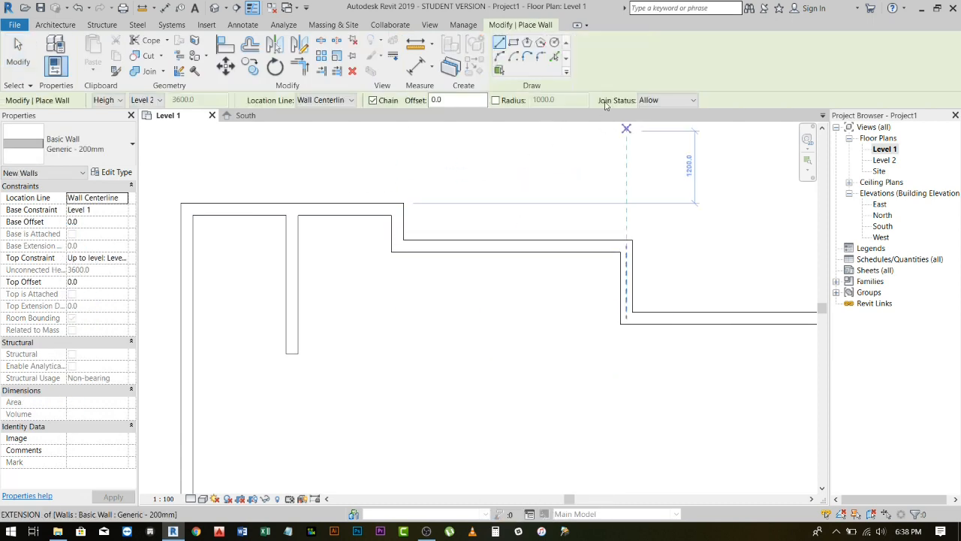
left_click(661, 100)
left_click(661, 101)
left_click(661, 101)
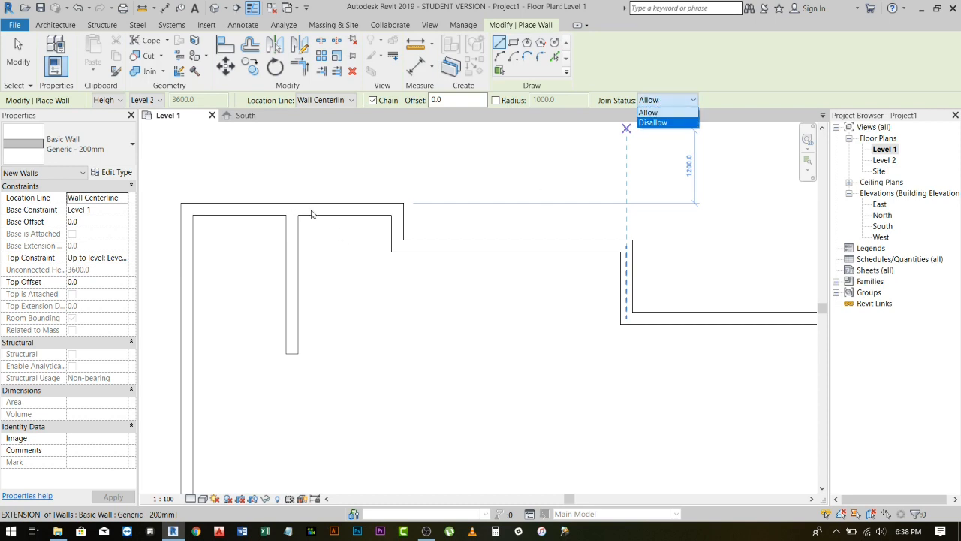
left_click(651, 123)
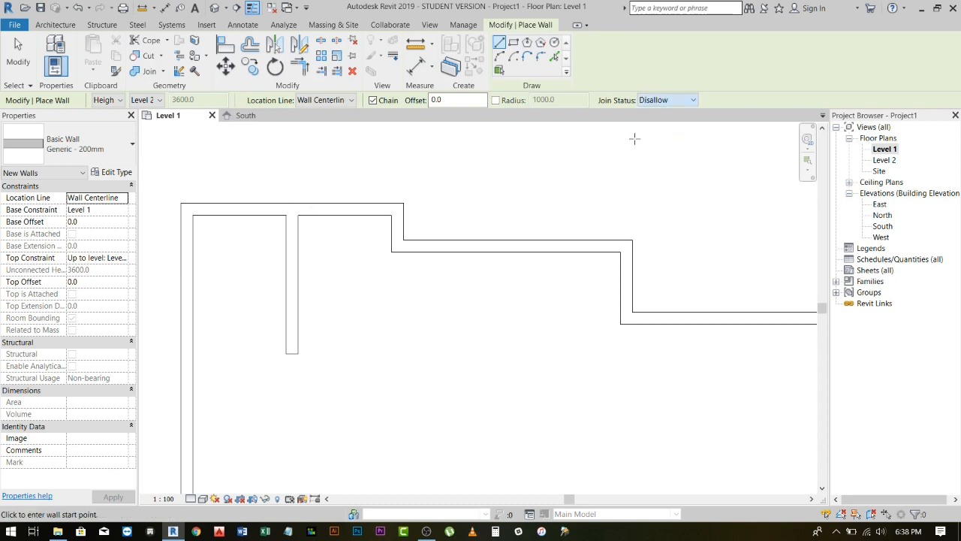
- Draw a vertical interior wall about 2000 mm long from the middle of the 3800 mm exterior wall down into the building
left_click(513, 250)
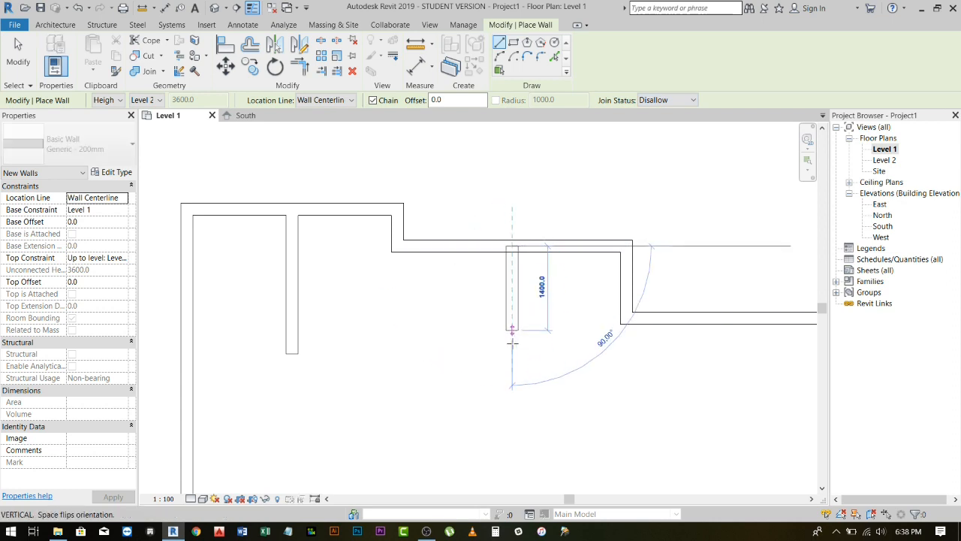
left_click(513, 367)
key("Escape")
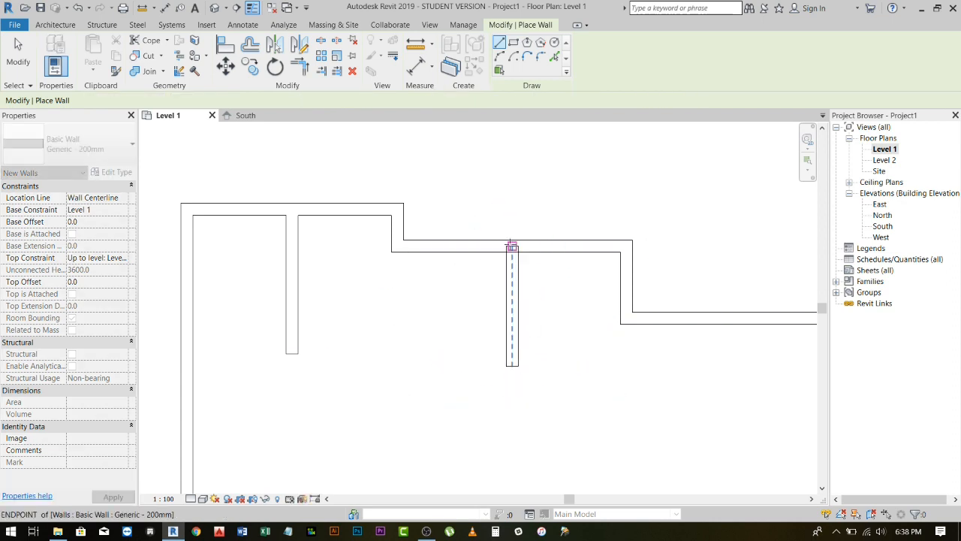
scroll(517, 249, "up", 3)
key("Escape")
- Allow the new interior wall's upper end to join the exterior wall, and deselect the wall
left_click(517, 251)
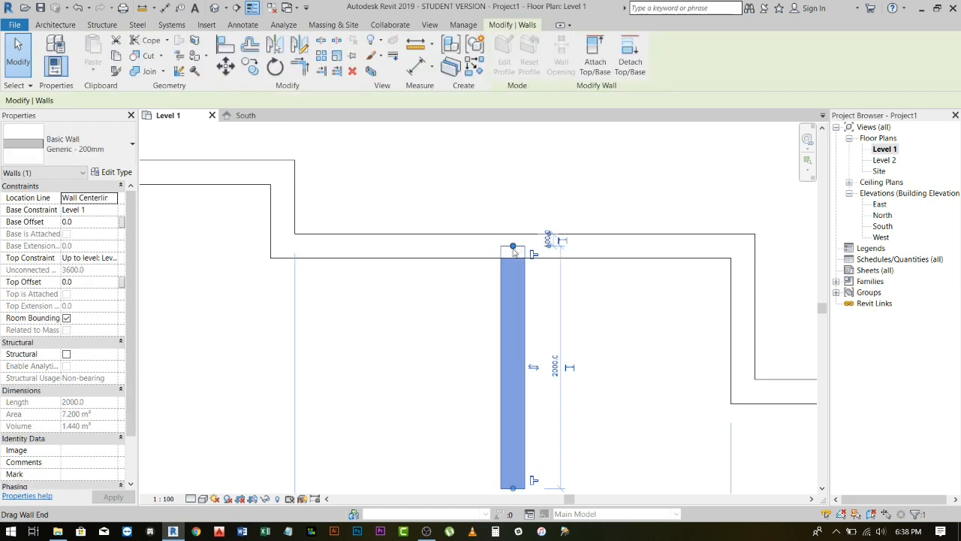
scroll(533, 256, "up", 2)
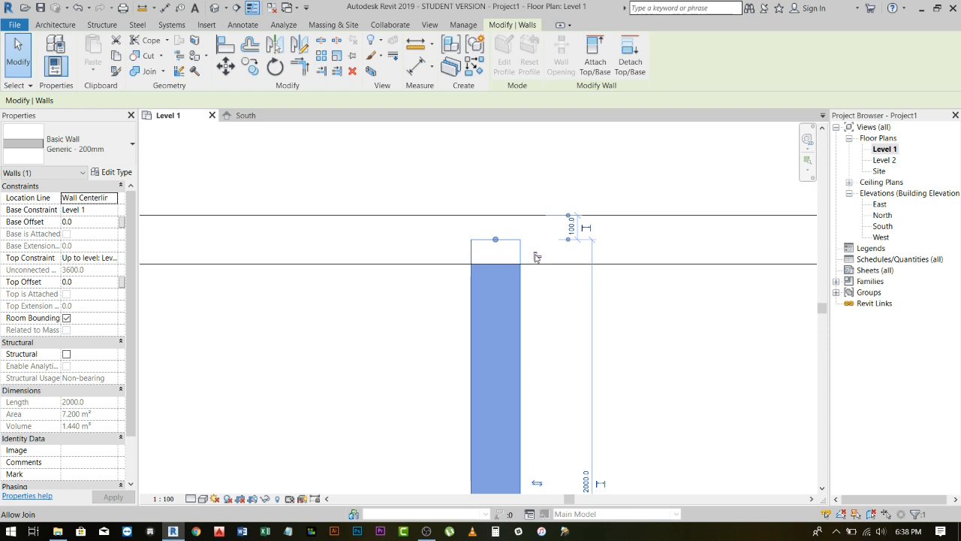
left_click(535, 256)
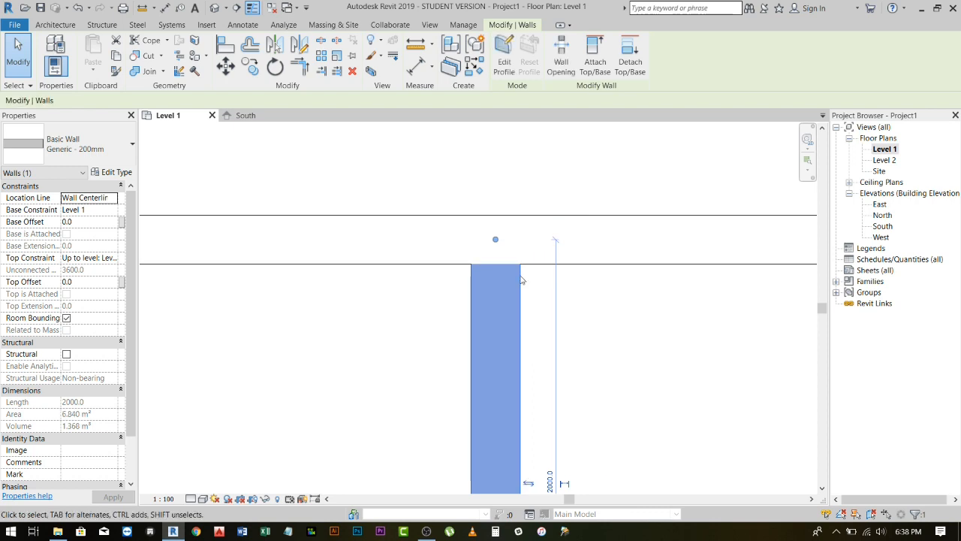
key("Escape")
left_click(501, 315)
scroll(498, 323, "down", 2)
scroll(498, 323, "down", 4)
key("Escape")
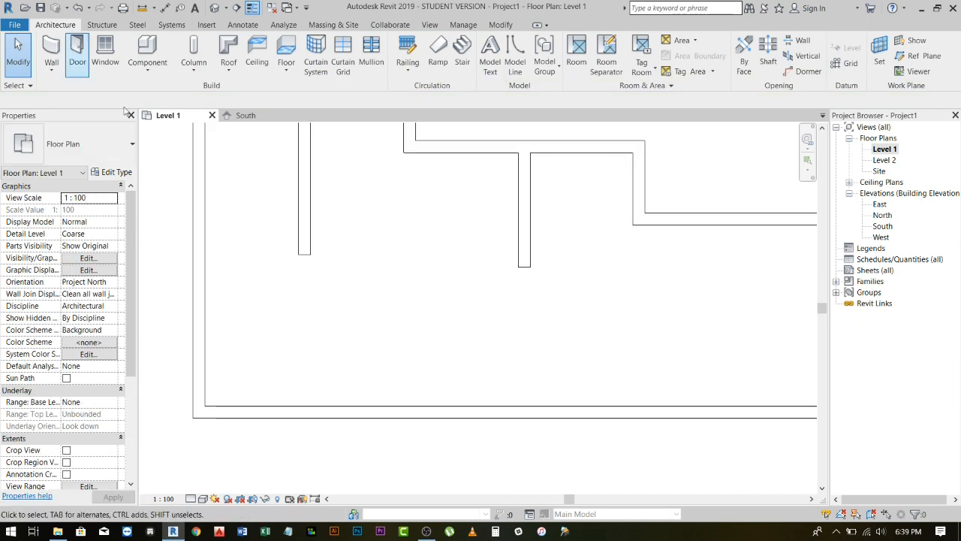
left_click(515, 227)
scroll(514, 226, "down", 3)
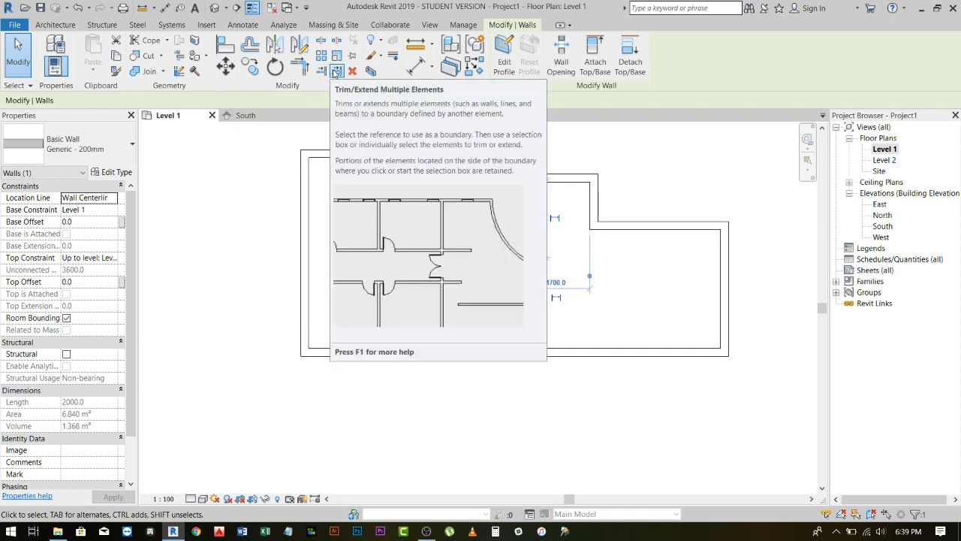
left_click(334, 71)
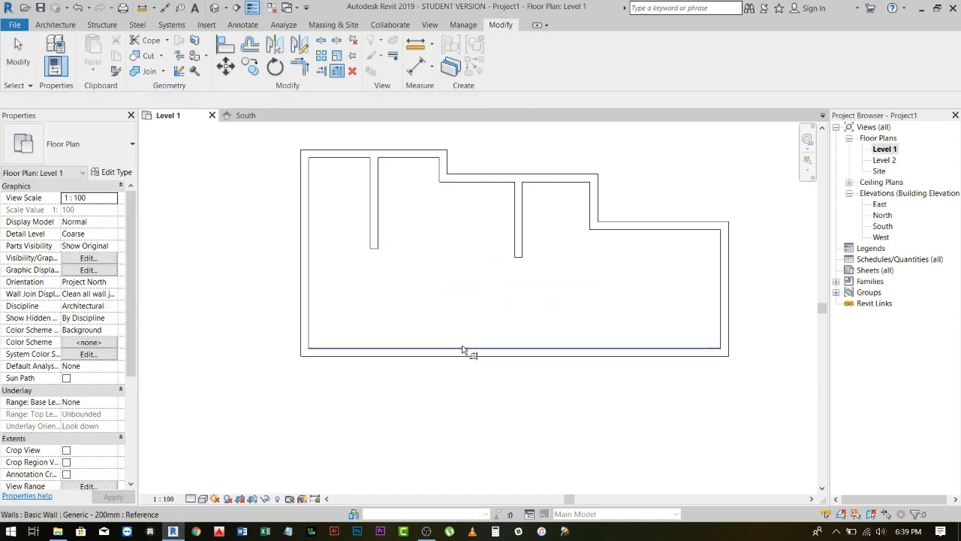
left_click(462, 350)
left_click(534, 309)
key("Escape")
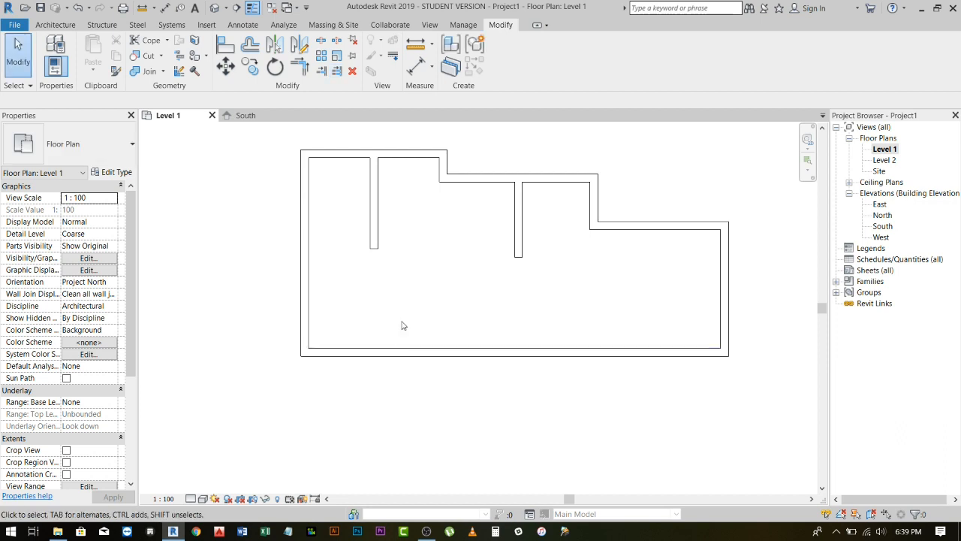
- Extend both vertical interior walls to the bottom exterior wall with Trim/Extend Multiple Elements
left_click(336, 70)
left_click(365, 350)
left_click_drag(527, 311, 365, 232)
key("Escape")
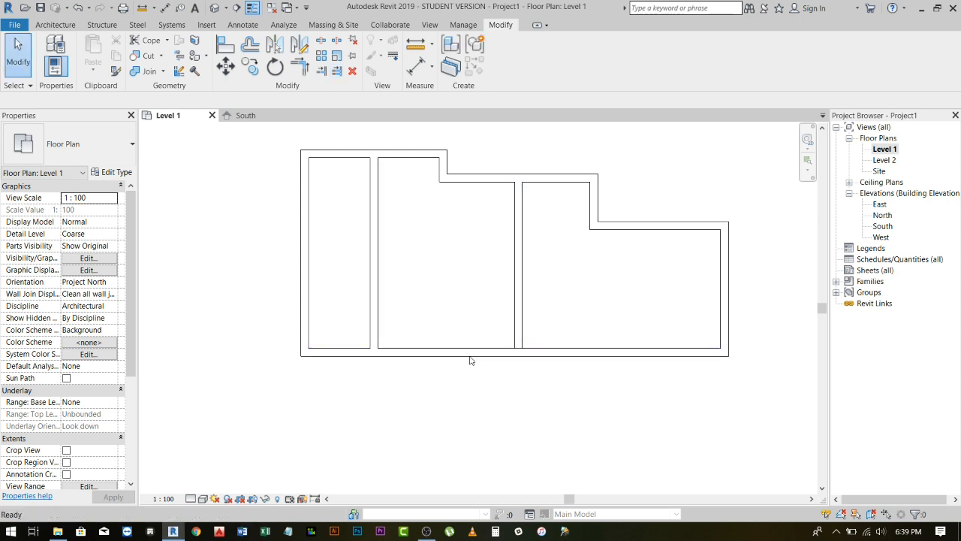
- Allow the right interior wall's lower end to join the bottom exterior wall
scroll(515, 359, "up", 3)
left_click_drag(561, 301, 493, 290)
key("Escape")
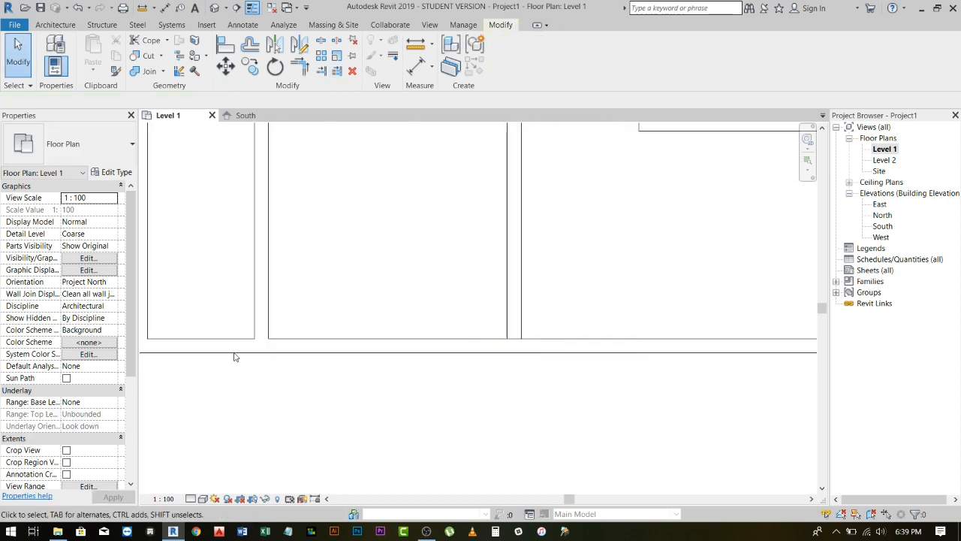
left_click(269, 325)
key("Escape")
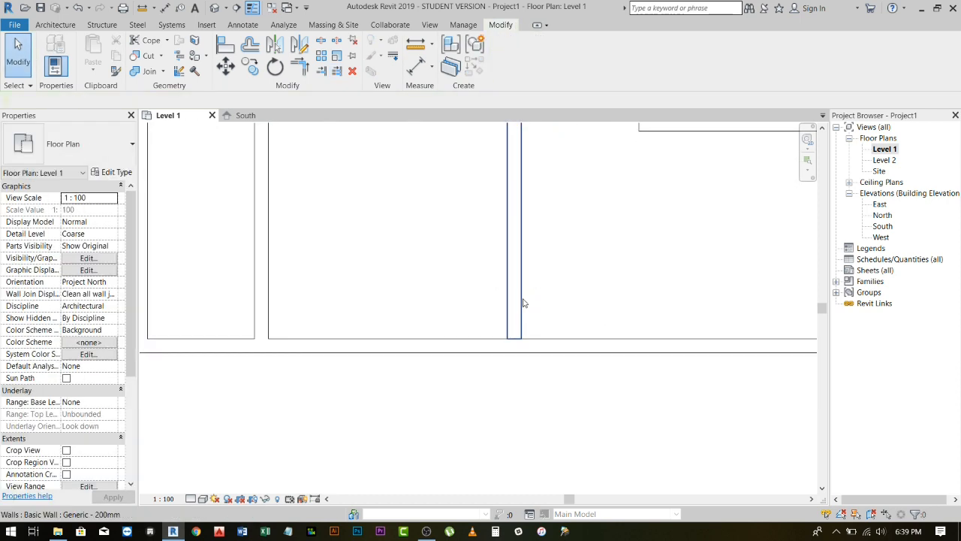
left_click(524, 304)
key("Escape")
scroll(524, 322, "up", 1)
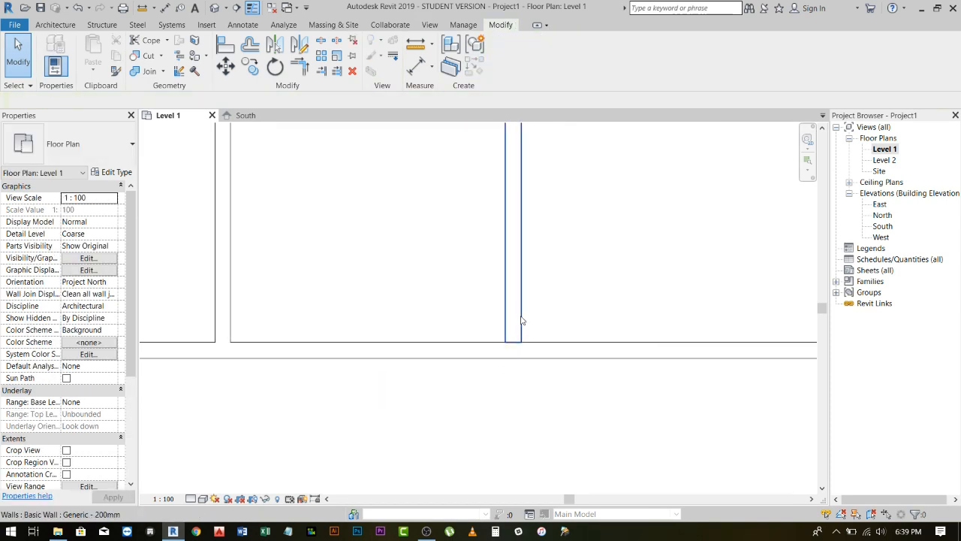
left_click(520, 315)
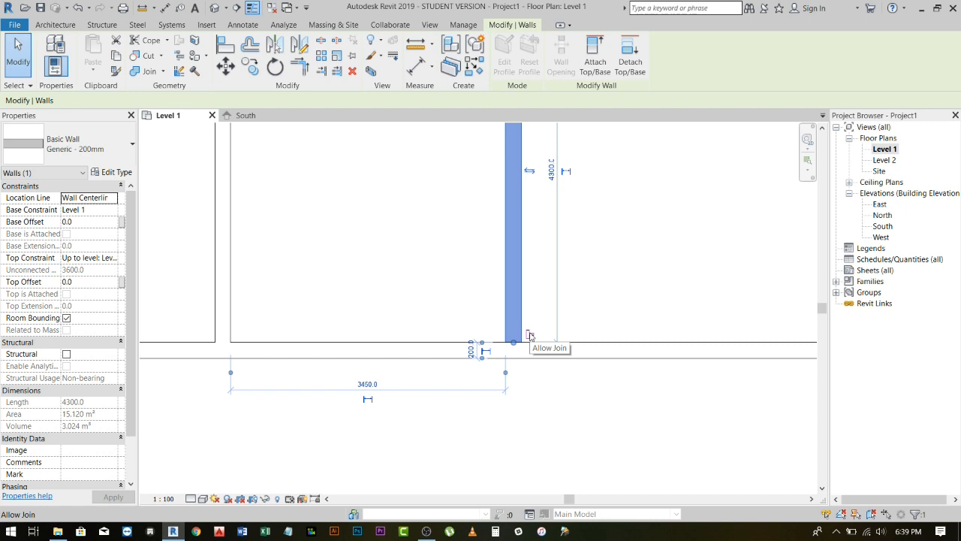
key("Escape")
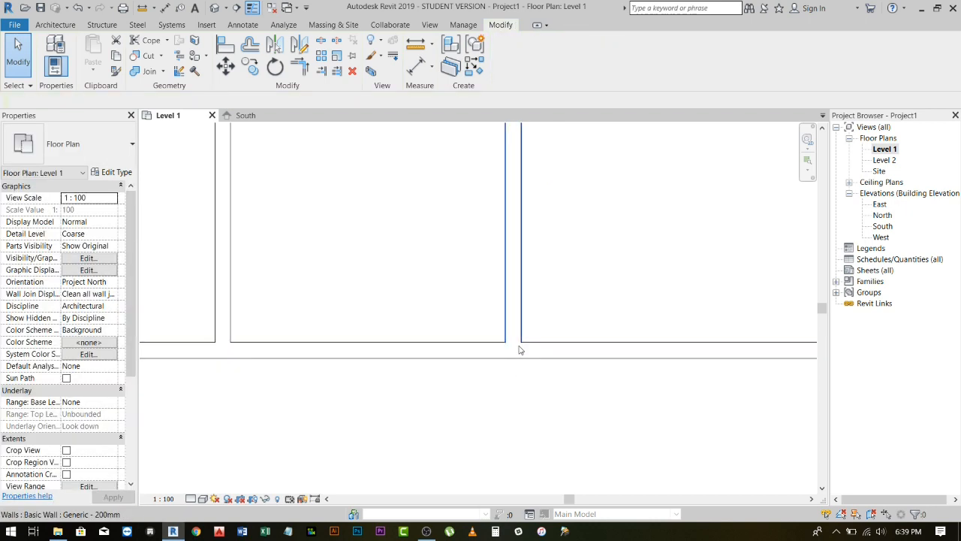
scroll(530, 365, "down", 5)
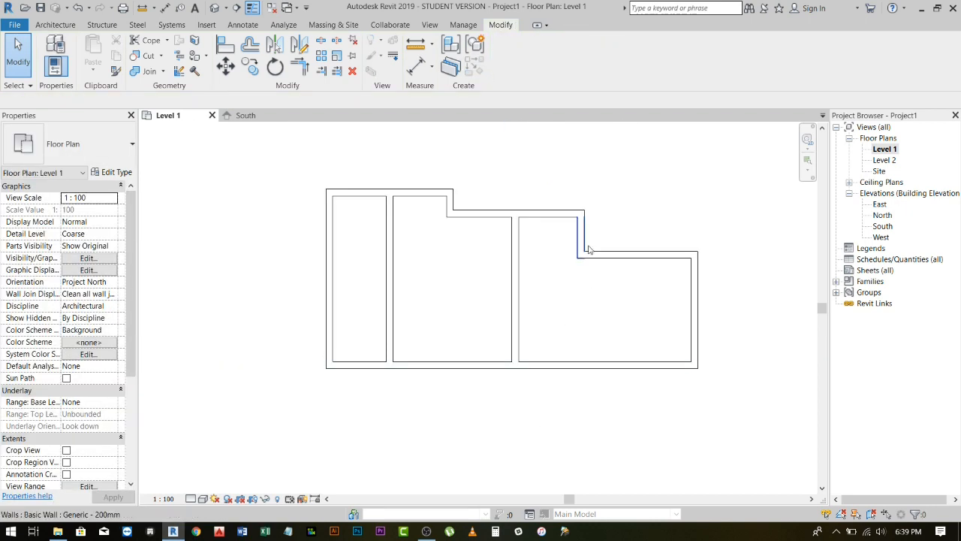
scroll(570, 300, "up", 1)
scroll(479, 363, "up", 1)
right_click(474, 353)
left_click(543, 391)
middle_click_drag(533, 375, 502, 359)
left_click(504, 350)
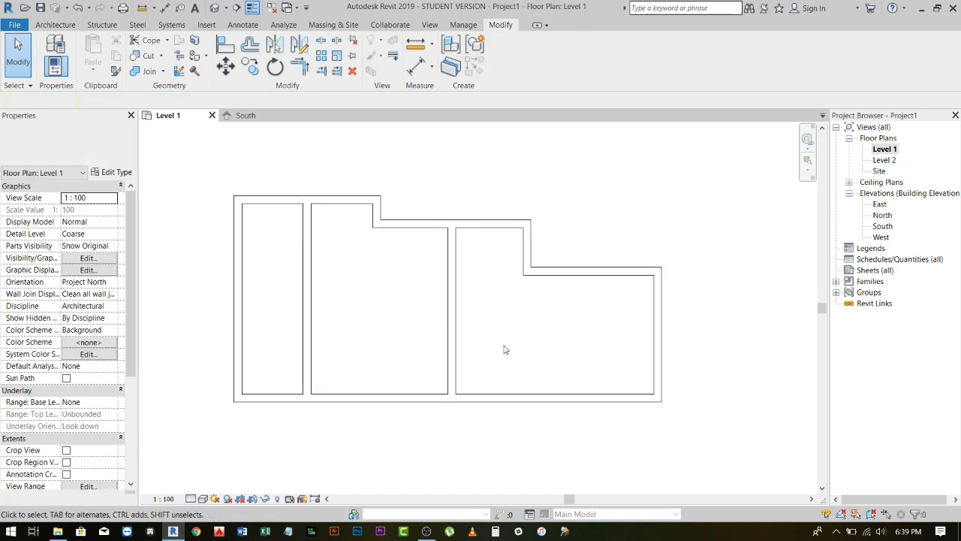
- Create a similar wall and draw it as a short freestanding horizontal wall inside the right-hand room
right_click(450, 317)
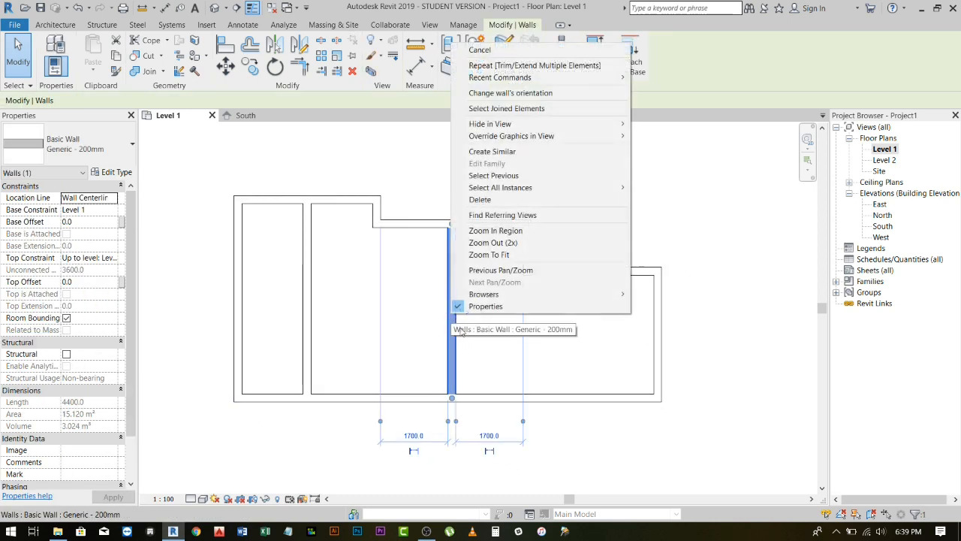
left_click(492, 151)
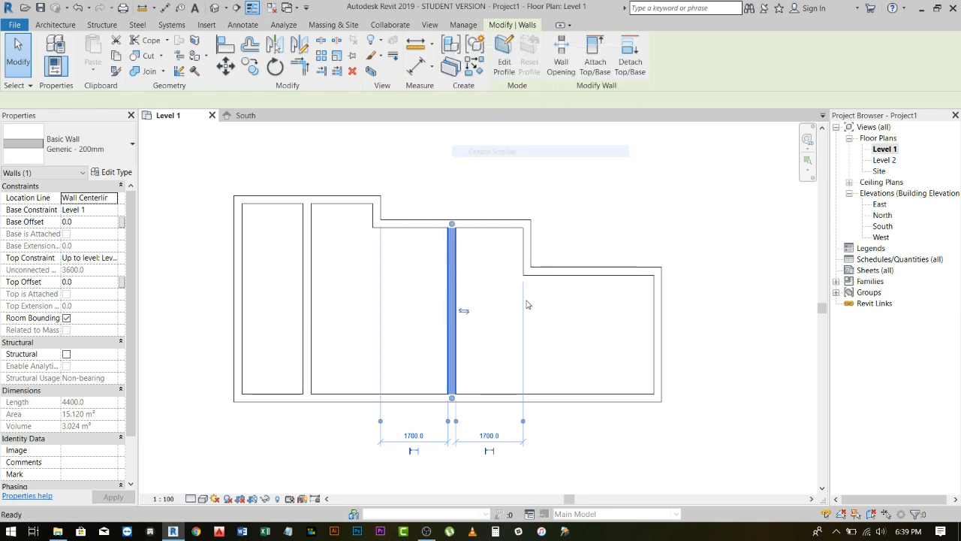
left_click(576, 340)
left_click(497, 341)
key("Escape")
key("Escape")
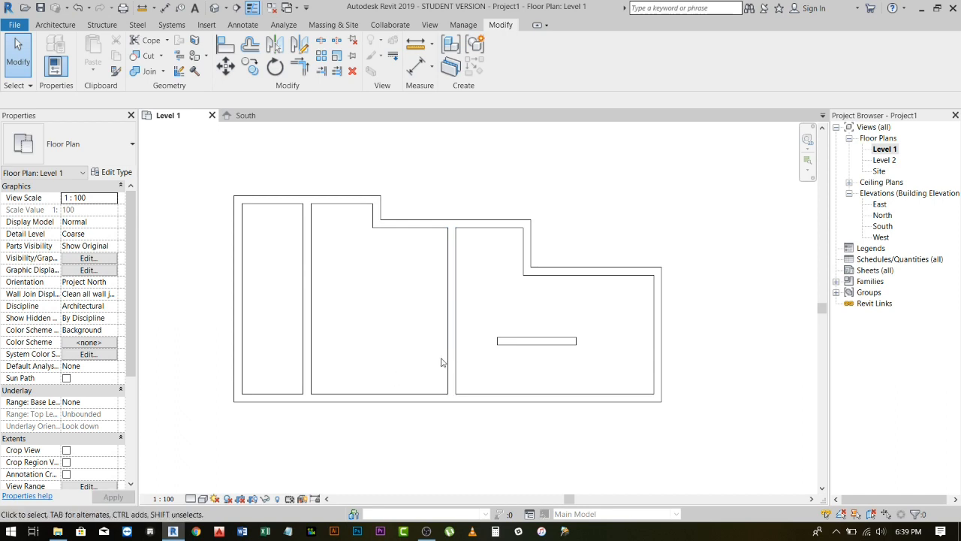
- Trim the short horizontal wall and the upper part of the right interior wall to a corner, and inspect where they meet
left_click(301, 74)
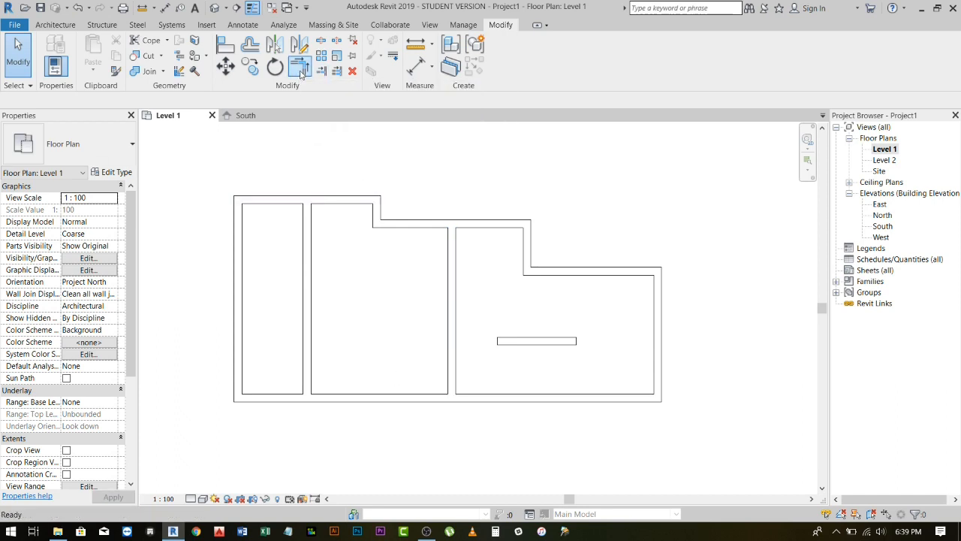
left_click(524, 343)
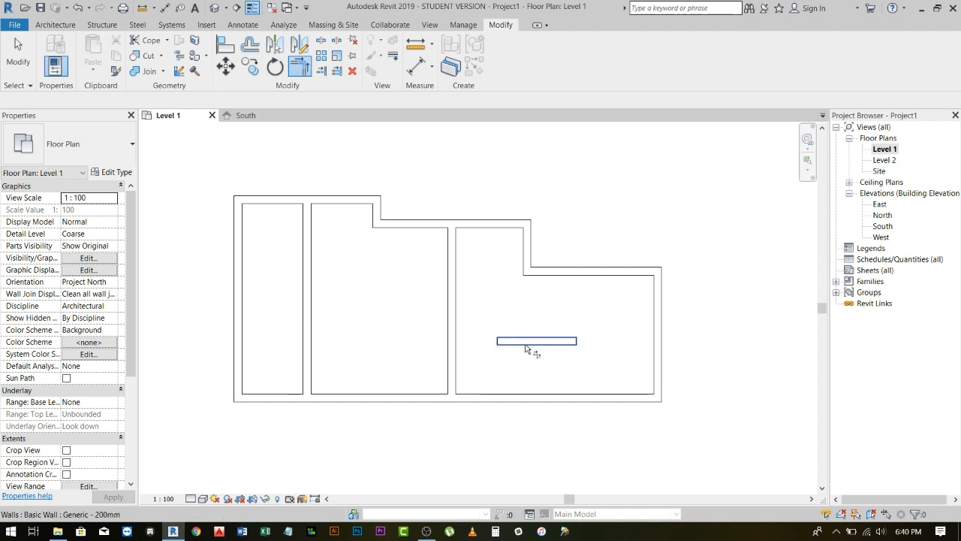
left_click(450, 308)
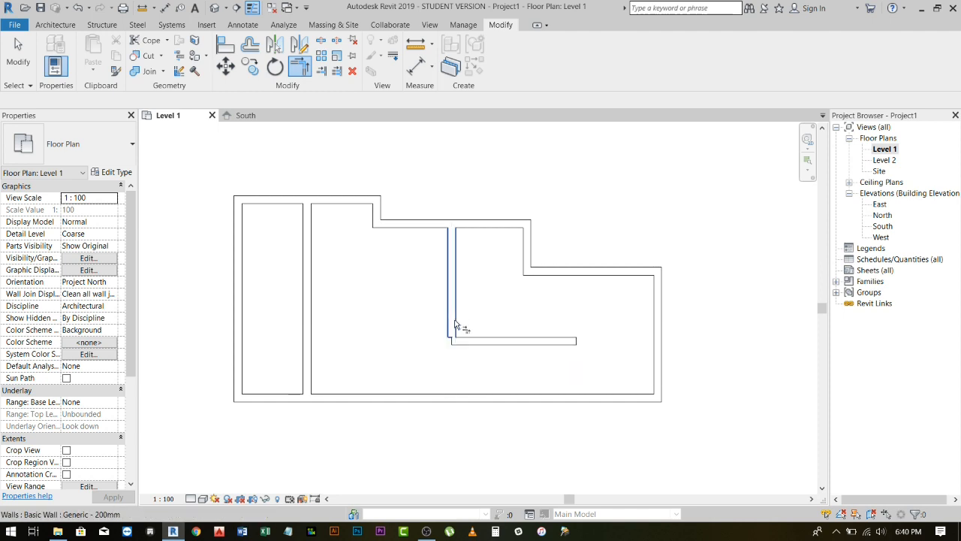
scroll(451, 344, "up", 2)
key("Escape")
left_click(460, 314)
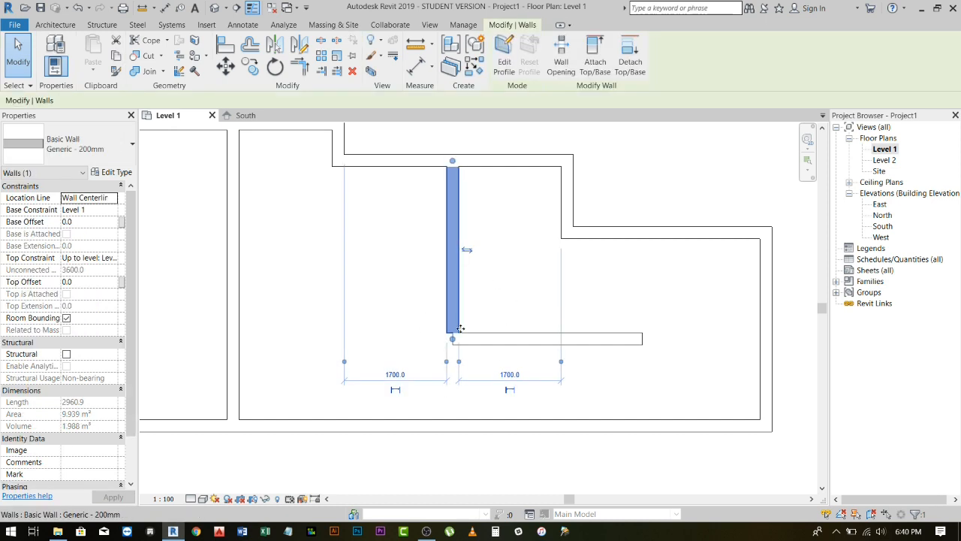
scroll(459, 334, "up", 2)
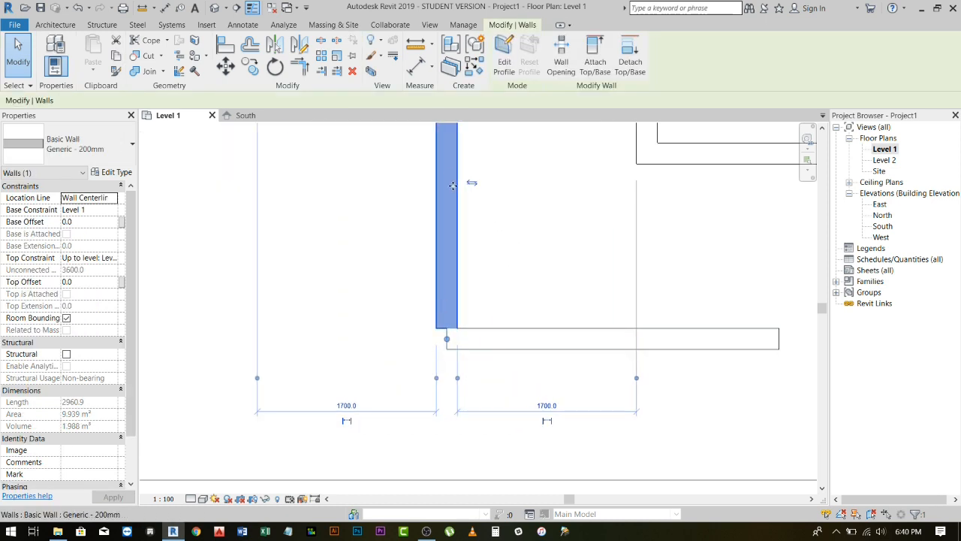
scroll(449, 276, "down", 2)
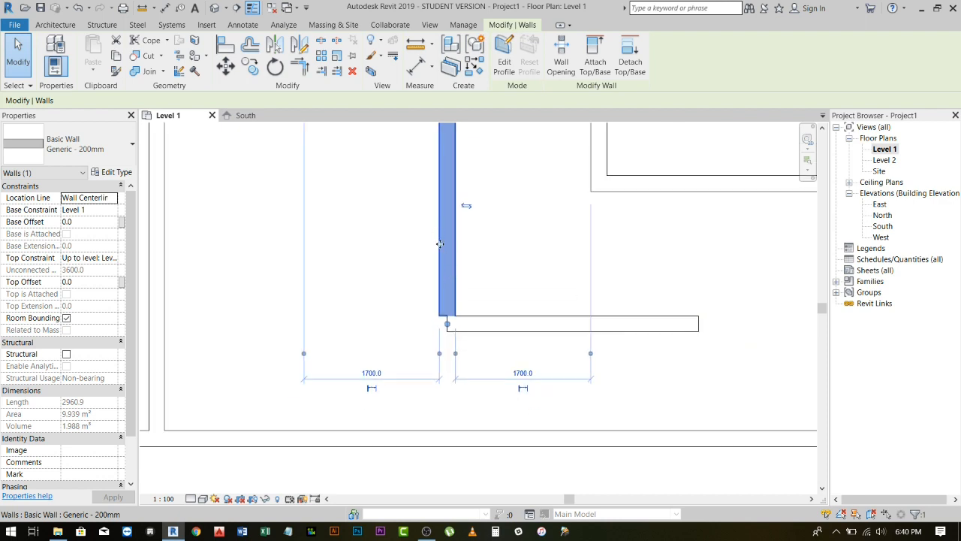
- Delete the trimmed right interior wall and the short horizontal wall
left_click(472, 260)
left_click_drag(482, 261, 426, 236)
left_click(478, 263)
left_click(425, 218)
scroll(443, 255, "down", 2)
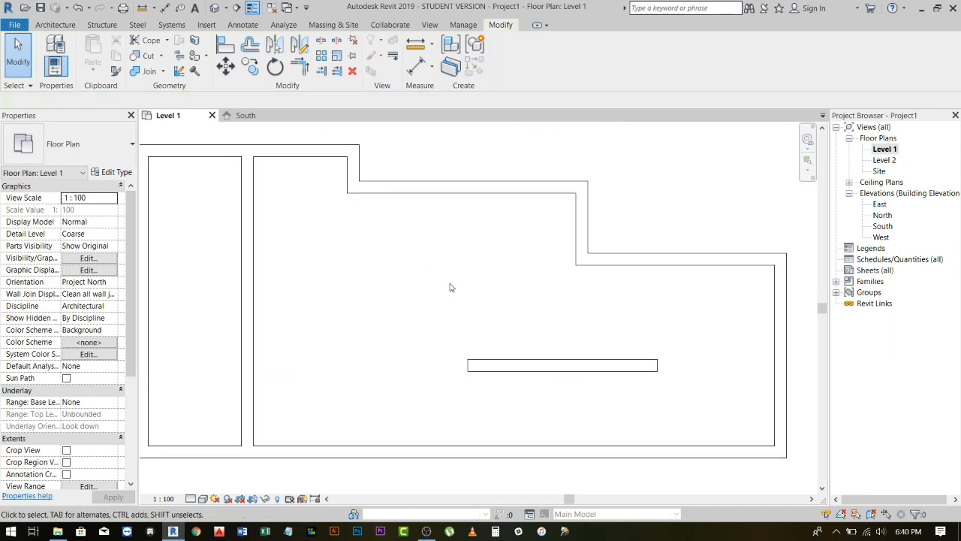
left_click(508, 362)
key("Delete")
- Create a wall similar to the existing interior wall and place it horizontally in the lower middle of the large room
left_click(253, 304)
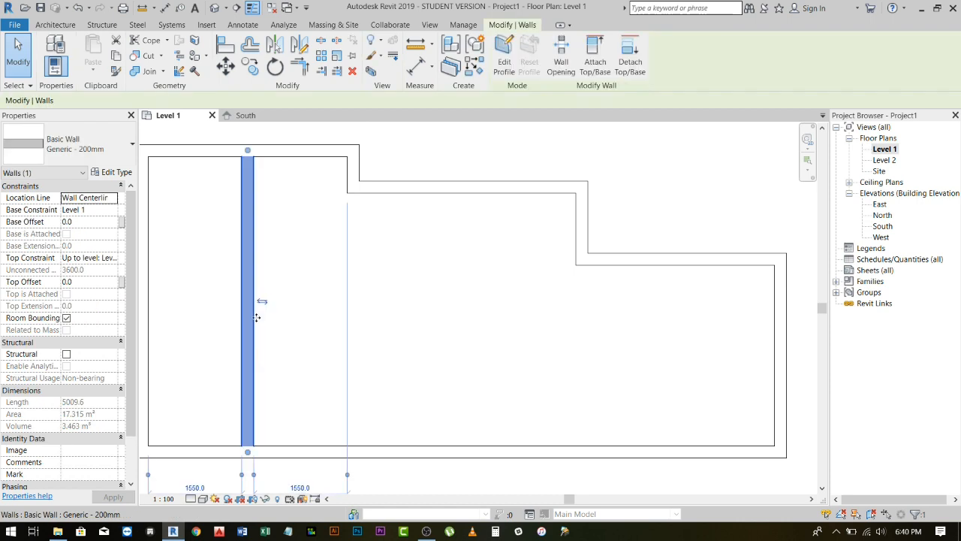
right_click(257, 303)
left_click(301, 156)
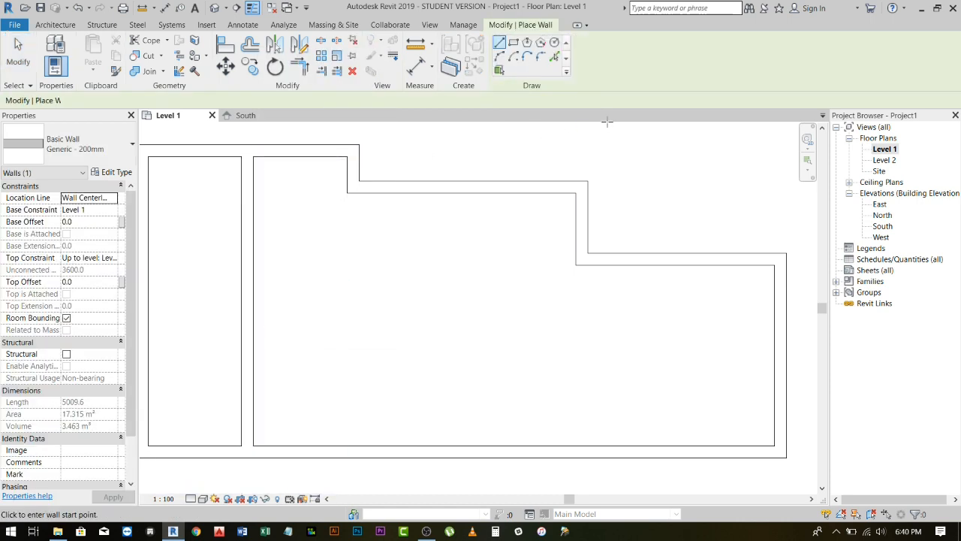
left_click(655, 100)
left_click(652, 111)
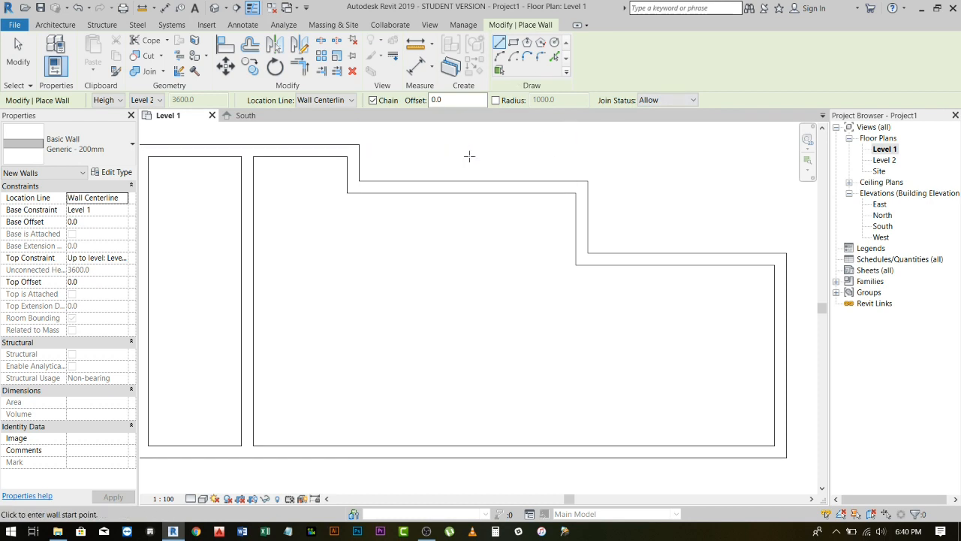
left_click(556, 355)
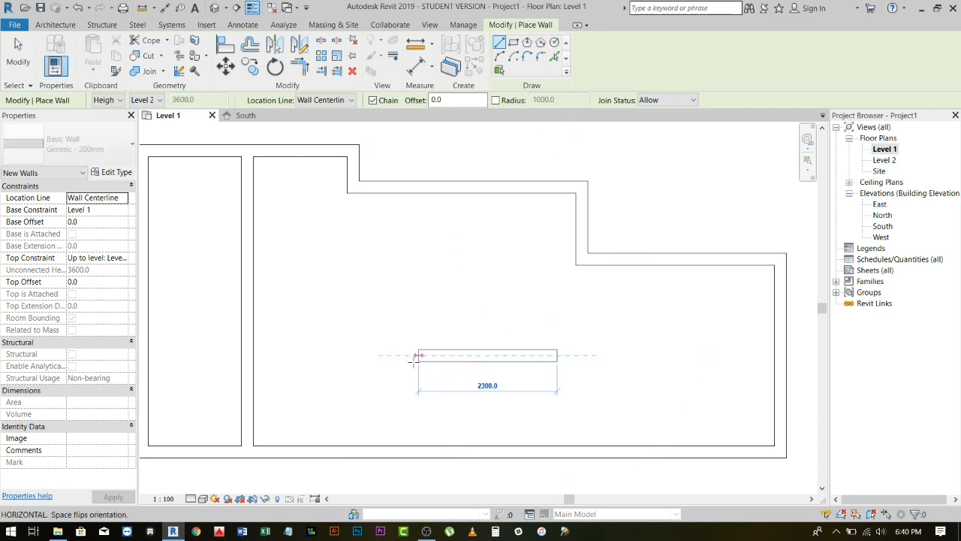
left_click(406, 355)
key("Escape")
key("Escape")
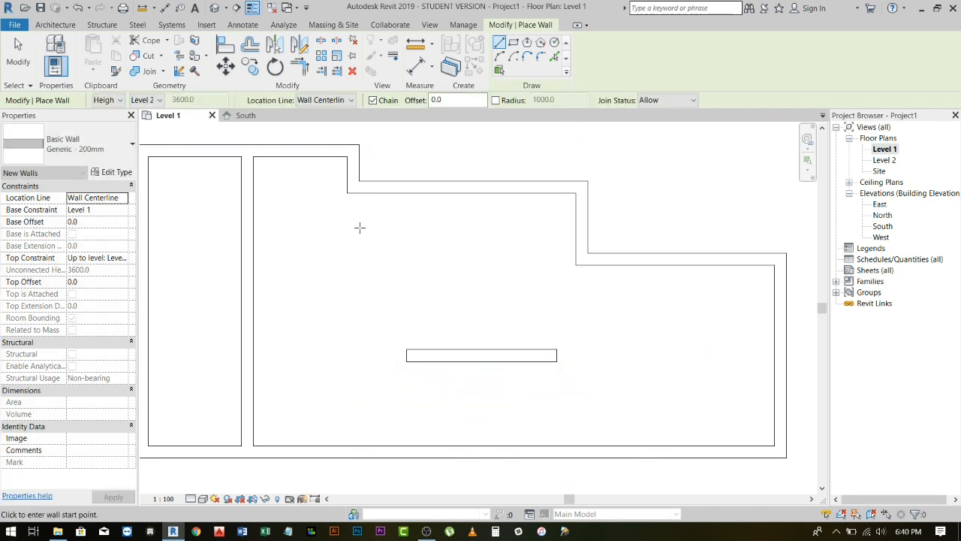
- Draw a separate vertical wall about 2119 mm long just beyond the left end of the short horizontal wall
left_click(360, 227)
left_click(360, 355)
key("Escape")
key("Escape")
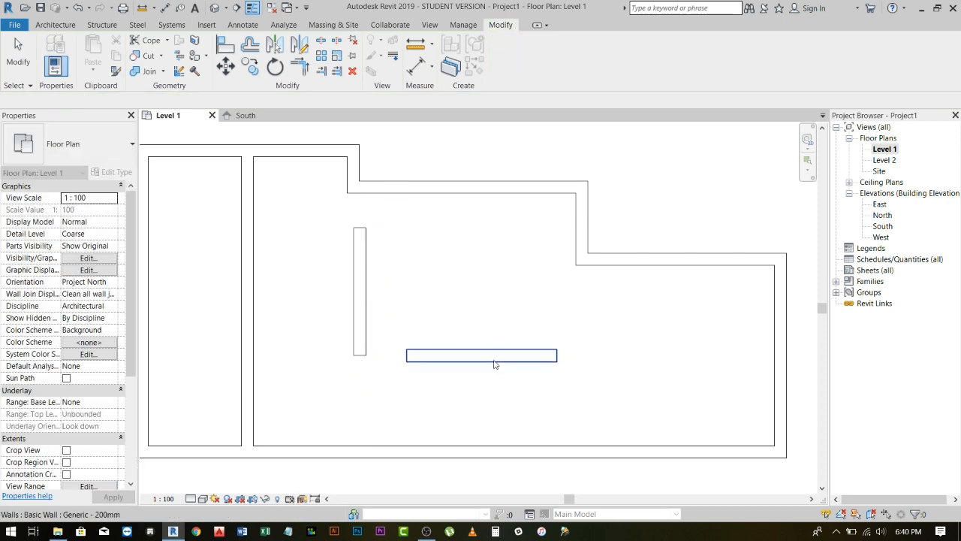
- Trim/extend the short horizontal and vertical walls to a corner and inspect where they meet
left_click(300, 66)
left_click(425, 355)
left_click(362, 293)
key("Escape")
scroll(356, 359, "up", 4)
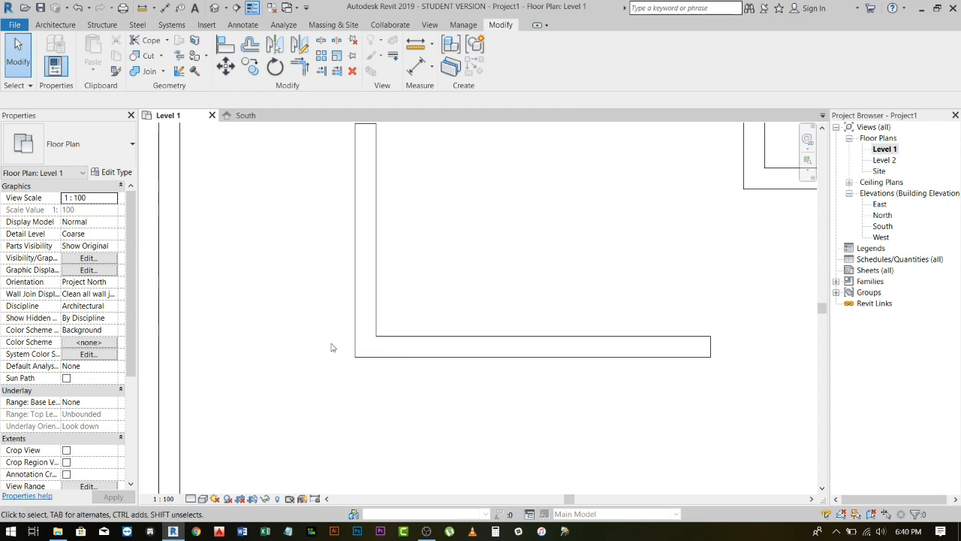
scroll(333, 303, "down", 3)
scroll(371, 304, "down", 3)
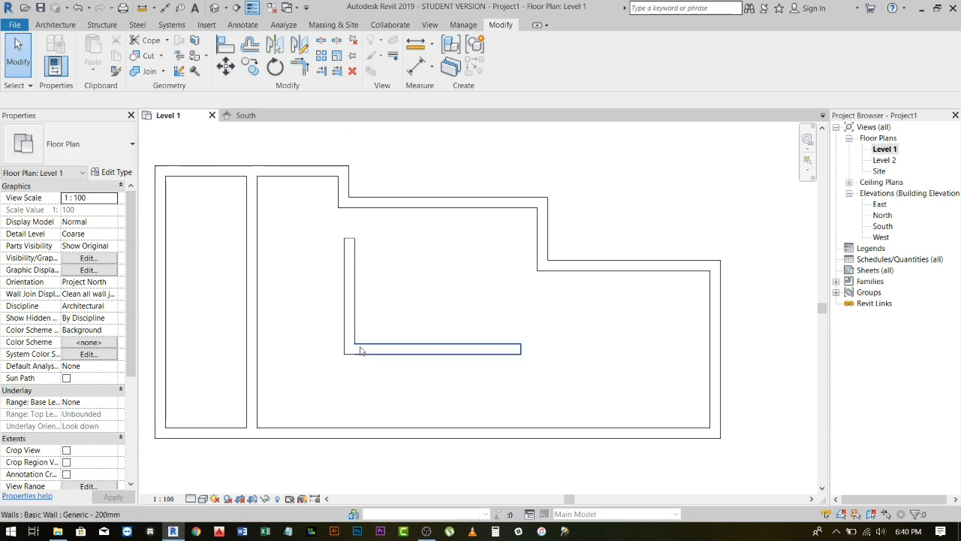
- Create similar walls from the short vertical wall as a rectangle of about 3500 by 4500 mm to the right of the building
left_click(349, 293)
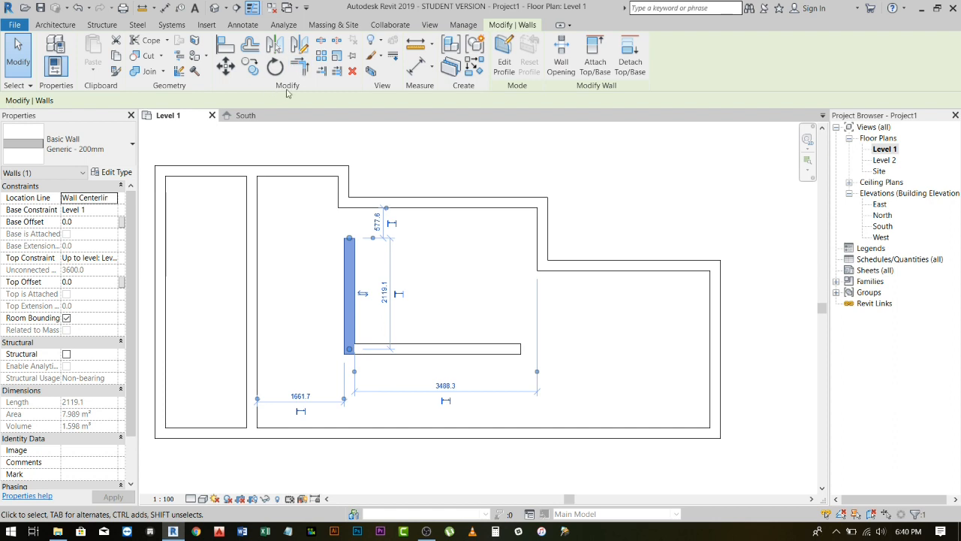
left_click(372, 284)
left_click(354, 272)
key("c")
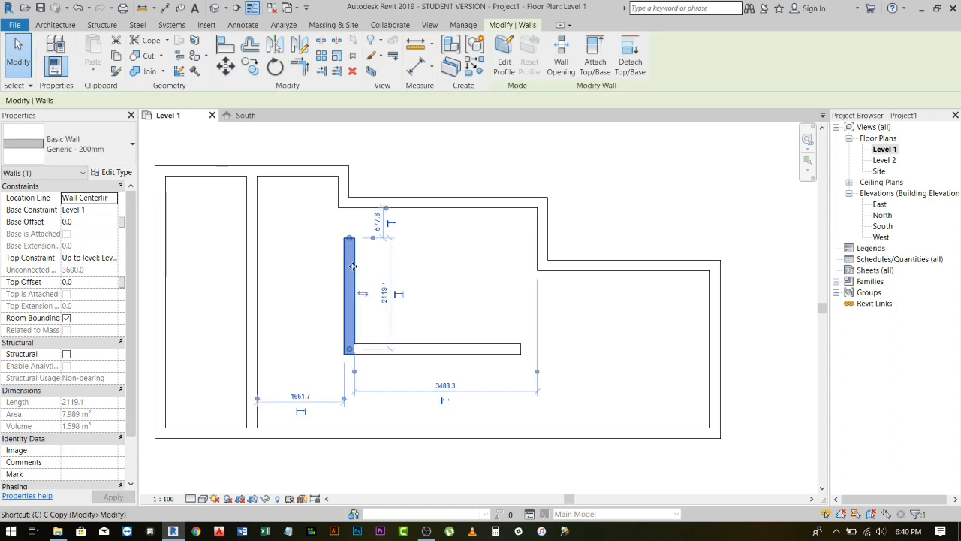
key("s")
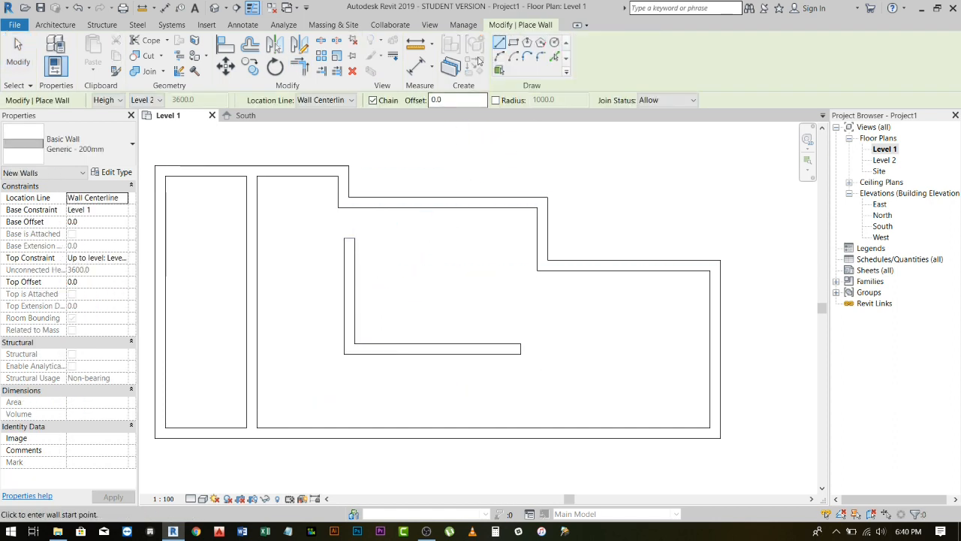
left_click(515, 43)
scroll(553, 321, "down", 2)
middle_click_drag(554, 322, 253, 334)
left_click(488, 235)
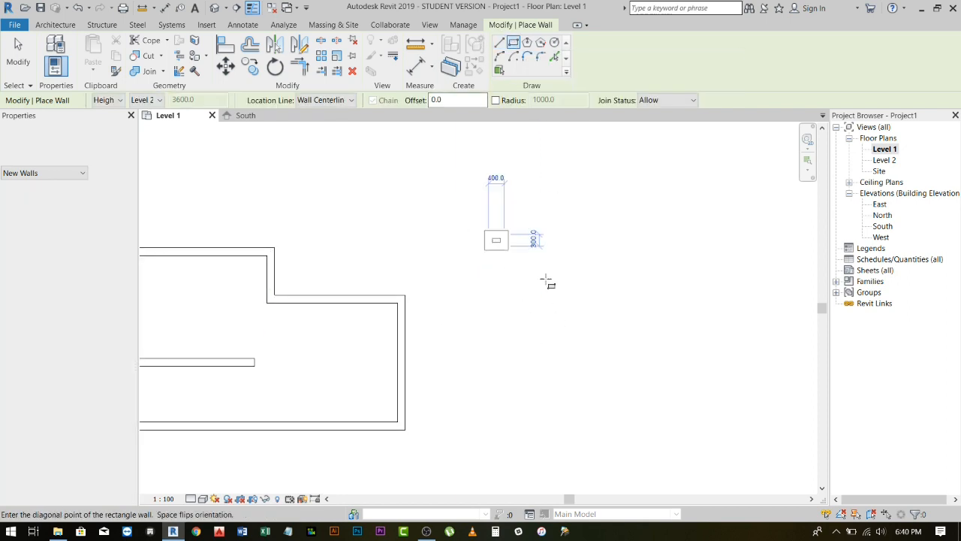
left_click(630, 417)
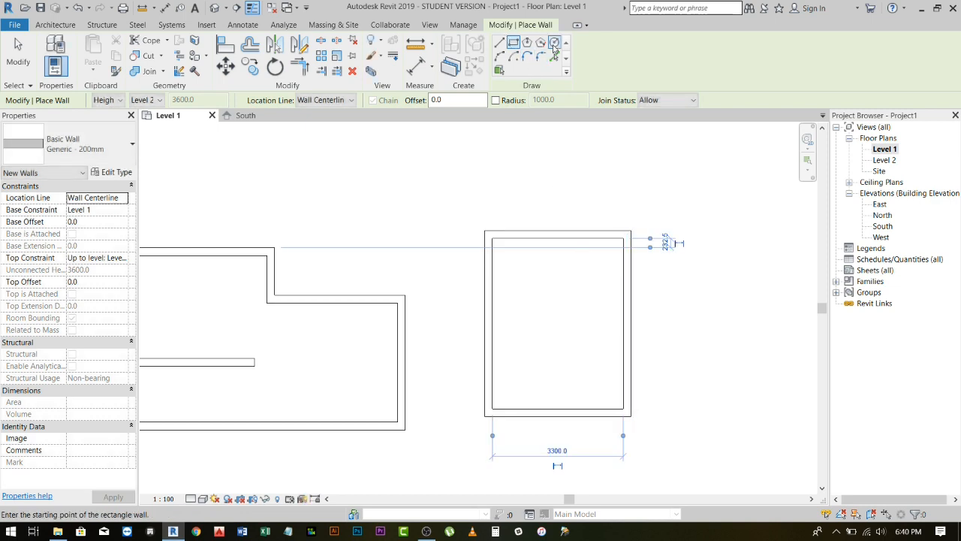
- Draw a circular wall with a radius of about 1440 mm that overlaps the rectangle's right wall
left_click(555, 43)
left_click(556, 309)
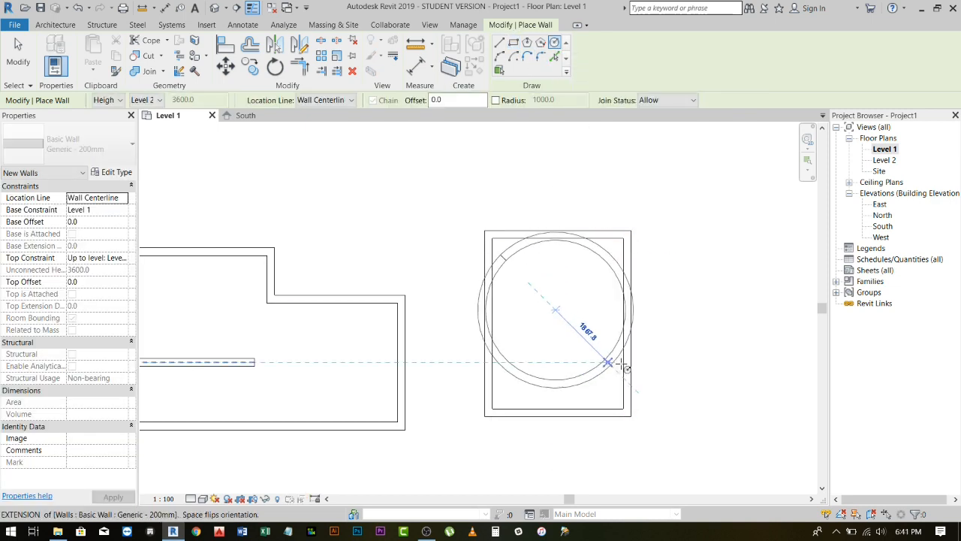
key("Escape")
left_click(611, 323)
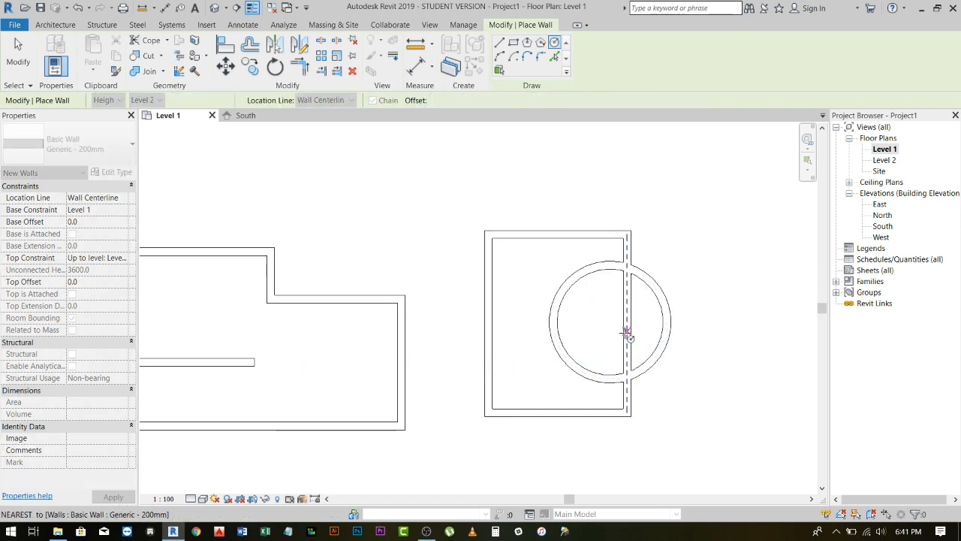
scroll(634, 346, "up", 1)
left_click_drag(636, 348, 508, 333)
middle_click_drag(508, 333, 506, 331)
key("Escape")
- Examine the rectangle's right wall and the circular wall's upper half where they cross
left_click(495, 293)
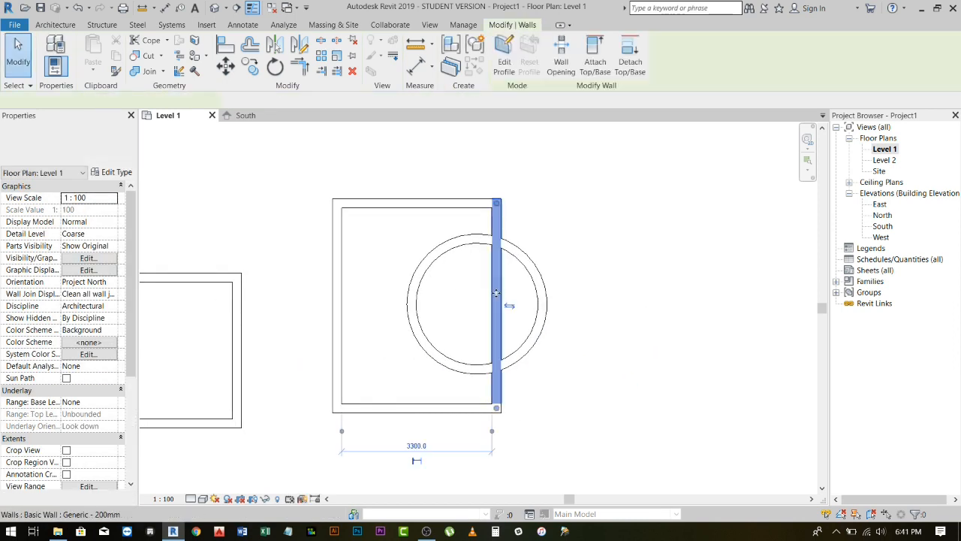
key("Delete")
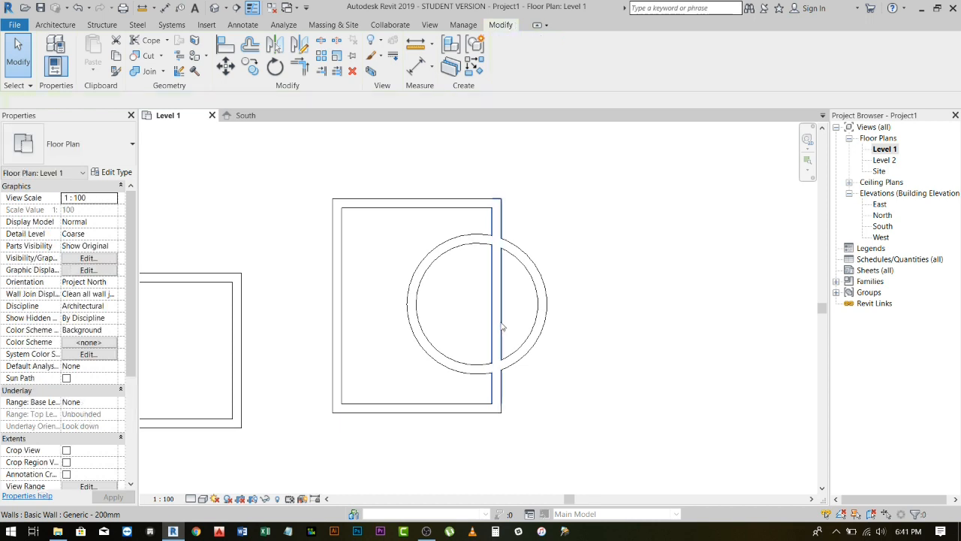
left_click(467, 243)
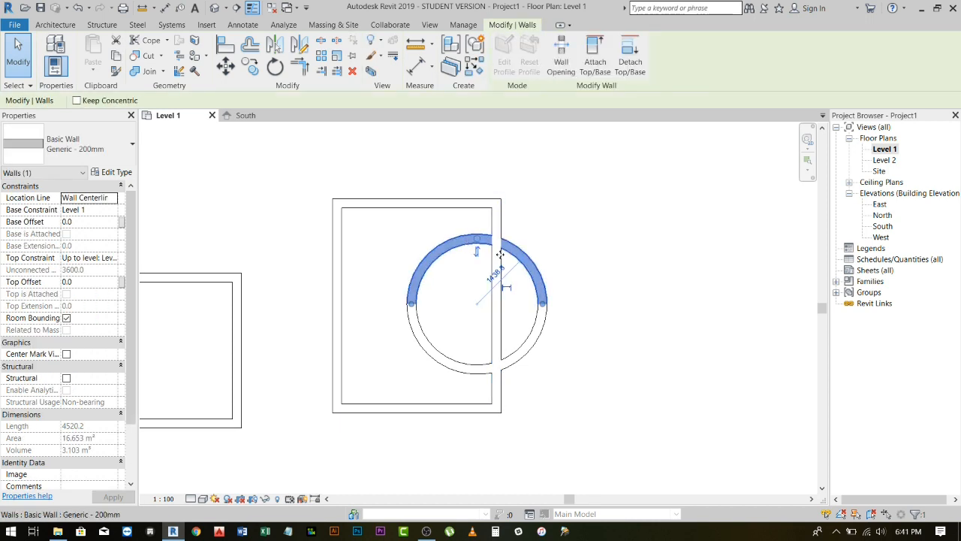
key("Escape")
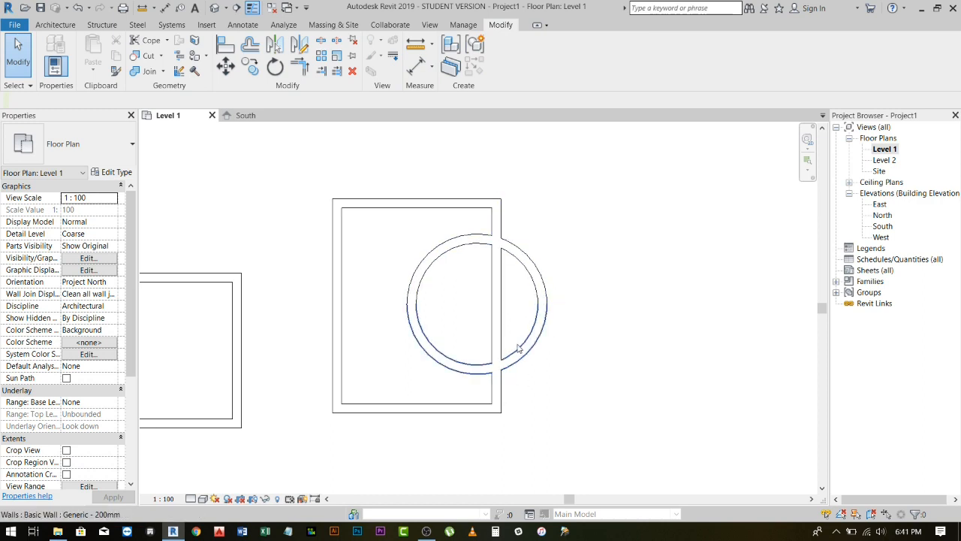
left_click(500, 290)
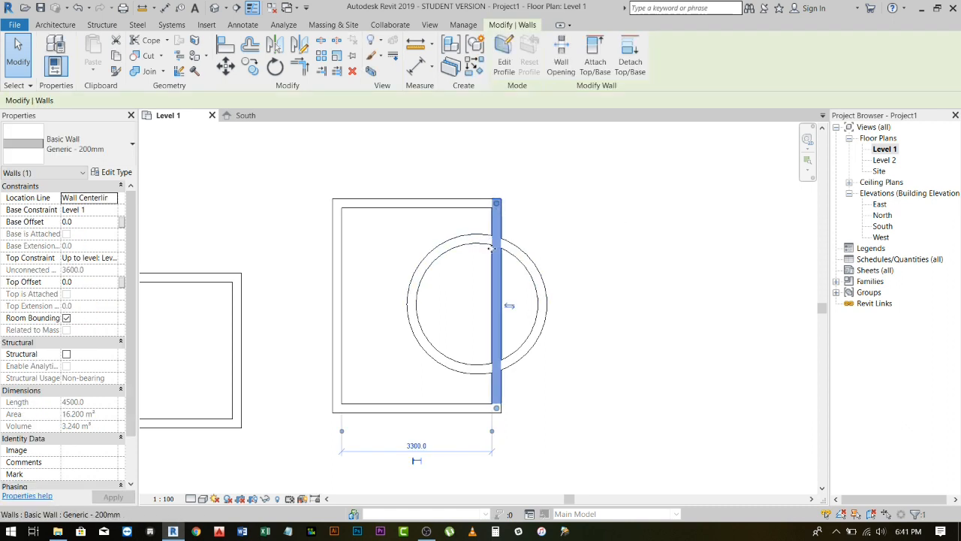
key("Escape")
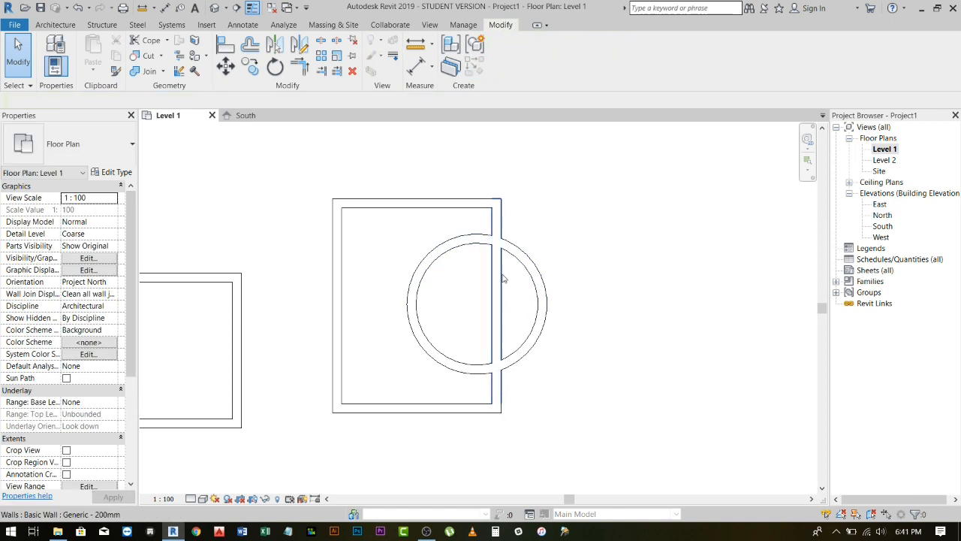
- Mirror a copy of the rectangle's right wall about its left wall using Mirror - Pick Axis, and check the copy
left_click(501, 292)
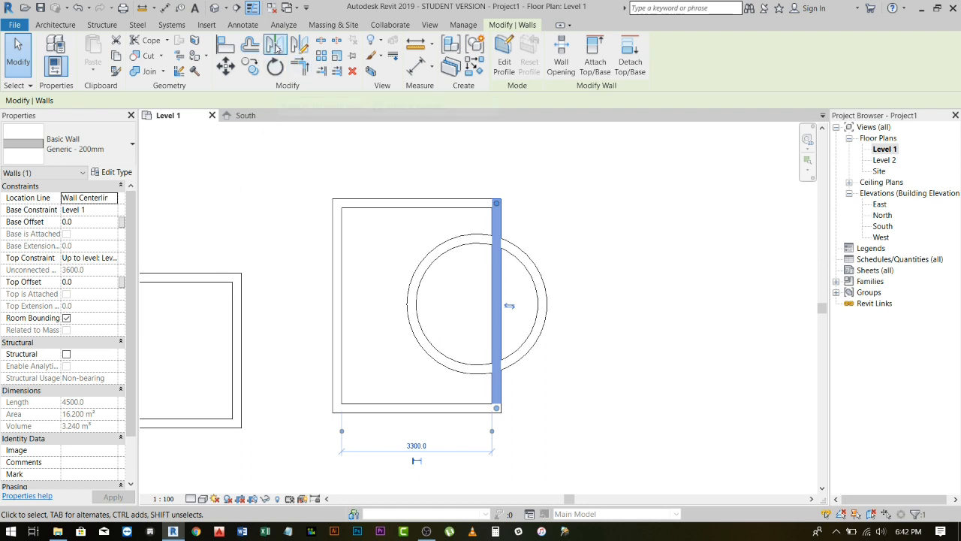
left_click(276, 48)
key("Escape")
key("Escape")
left_click(493, 296)
left_click(275, 47)
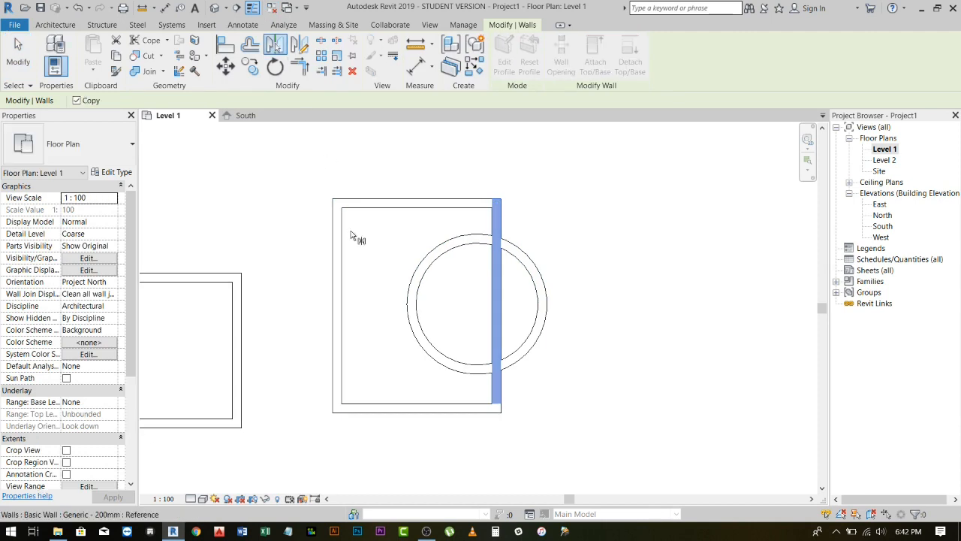
left_click(341, 251)
scroll(312, 229, "down", 2)
key("Escape")
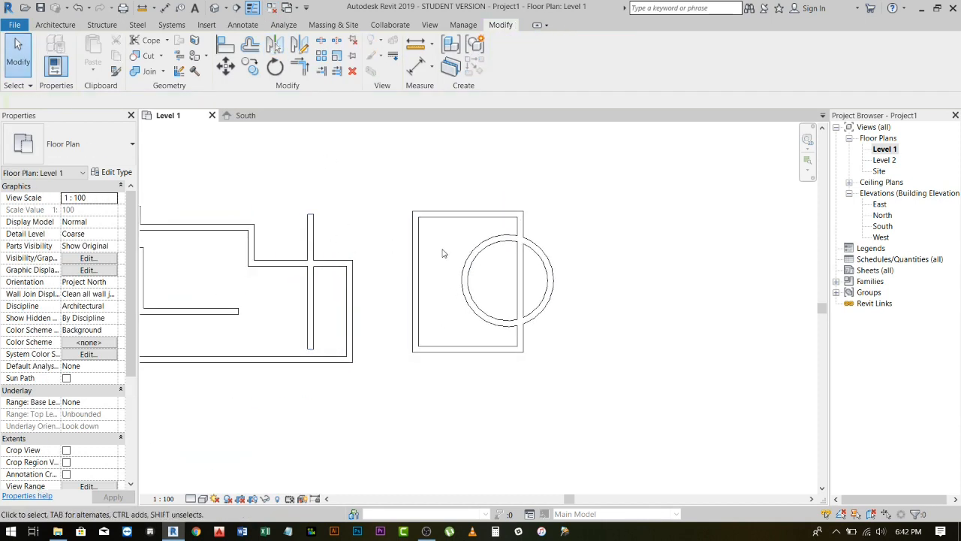
left_click(311, 225)
key("Escape")
left_click(417, 230)
key("Escape")
- Mirror a copy of the rectangle's top wall across a drawn horizontal axis, placing it about 1200 mm above the rectangle
left_click(439, 219)
middle_click_drag(438, 231, 411, 260)
left_click(299, 45)
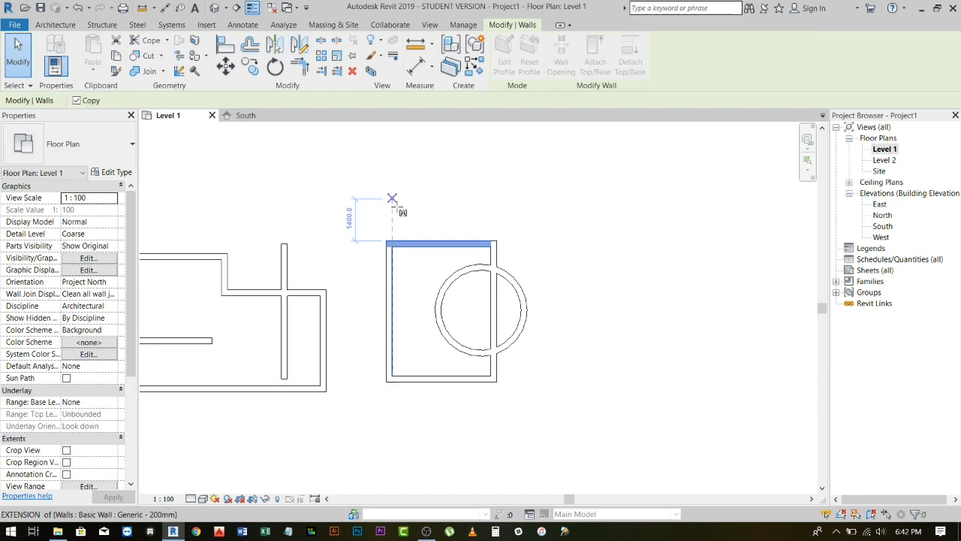
middle_click_drag(386, 215, 373, 250)
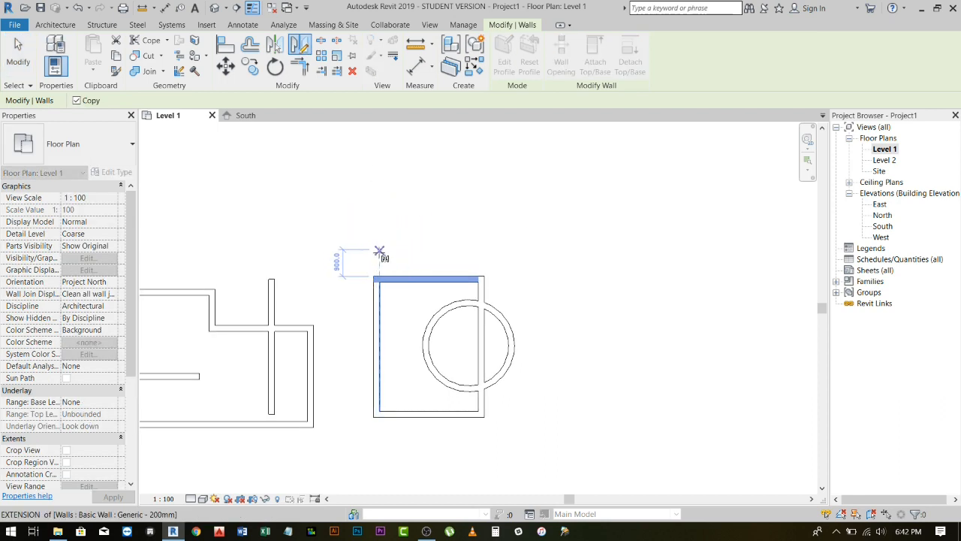
scroll(376, 252, "up", 1)
left_click(374, 259)
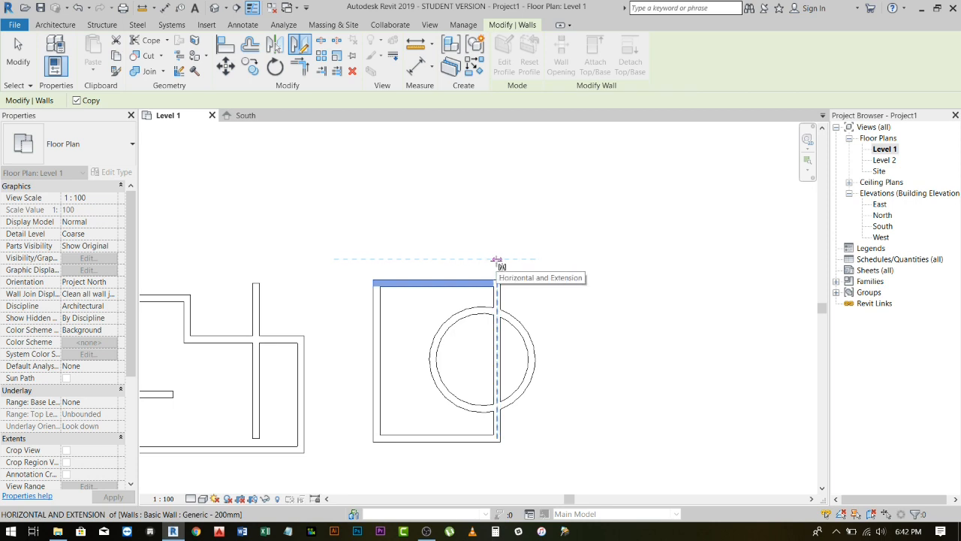
left_click(497, 260)
left_click(391, 253)
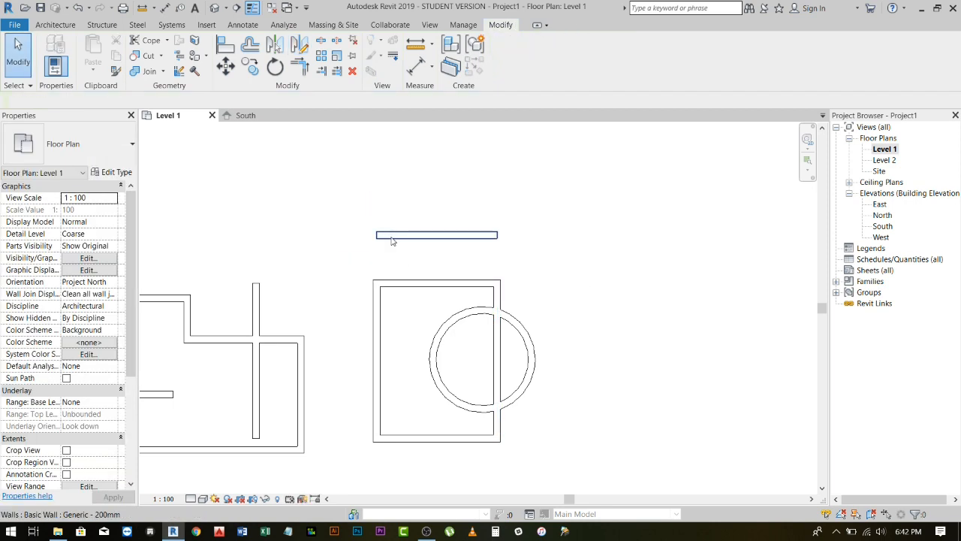
left_click(390, 236)
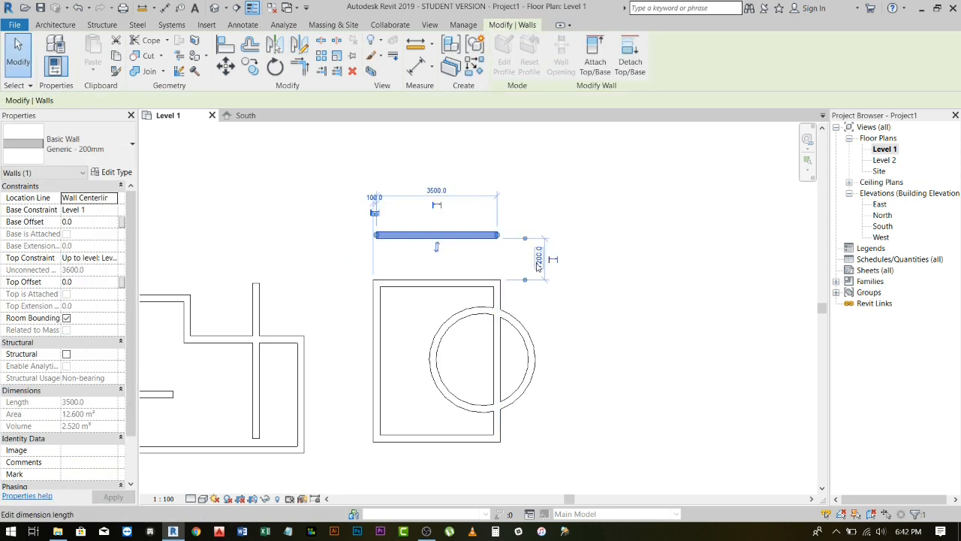
left_click(422, 254)
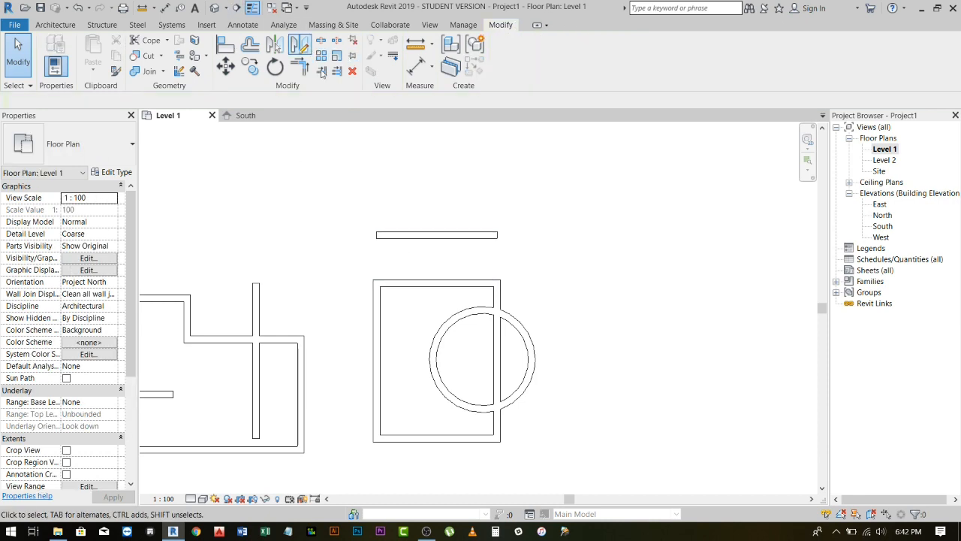
- Split the rectangle's right wall inside the circle, about 2200 mm from its upper end, and select the upper segment
left_click(497, 368)
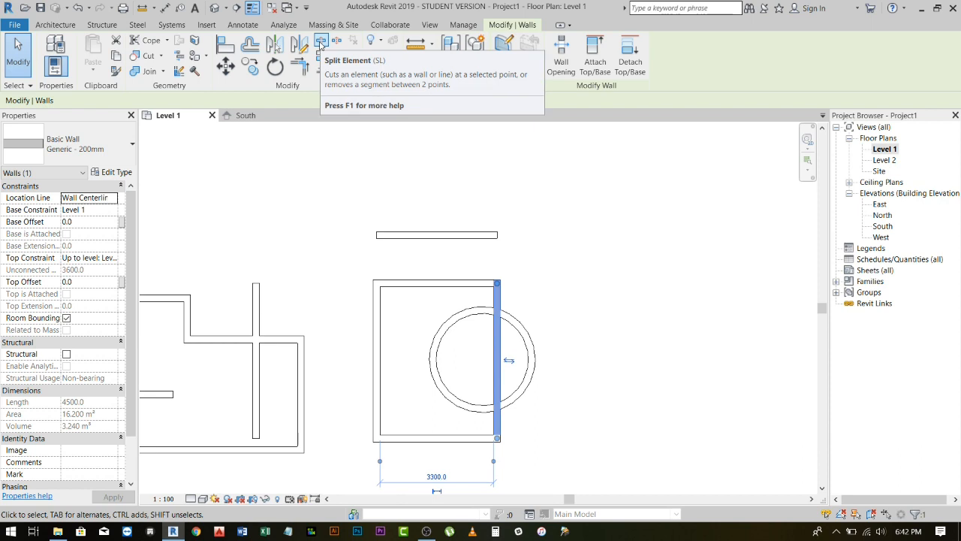
left_click(320, 43)
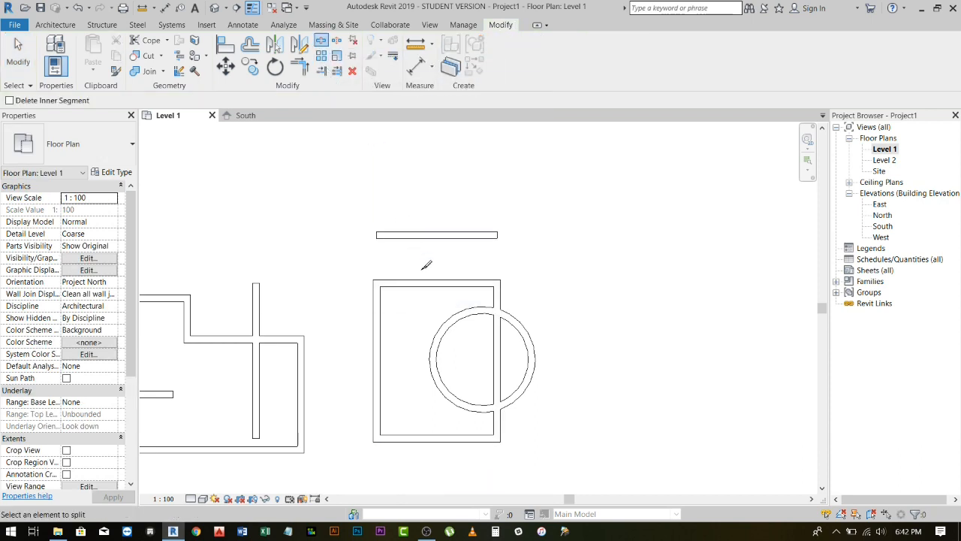
key("Escape")
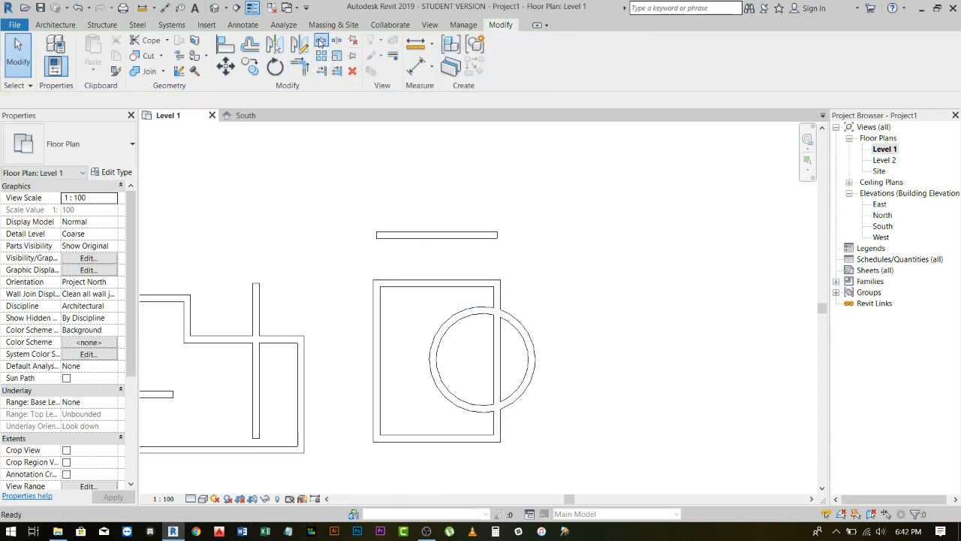
left_click(322, 43)
left_click(497, 360)
scroll(498, 359, "up", 4)
key("Escape")
left_click(494, 341)
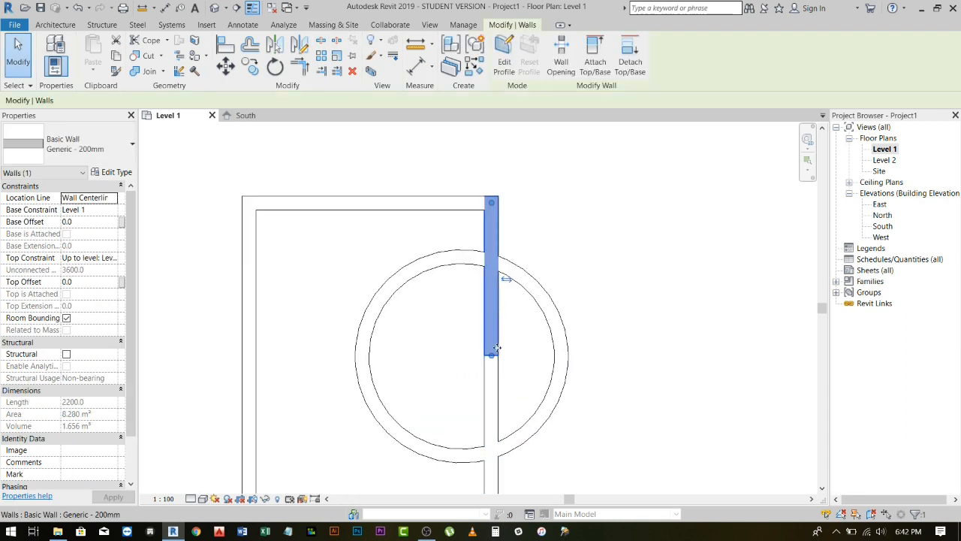
scroll(500, 274, "down", 2)
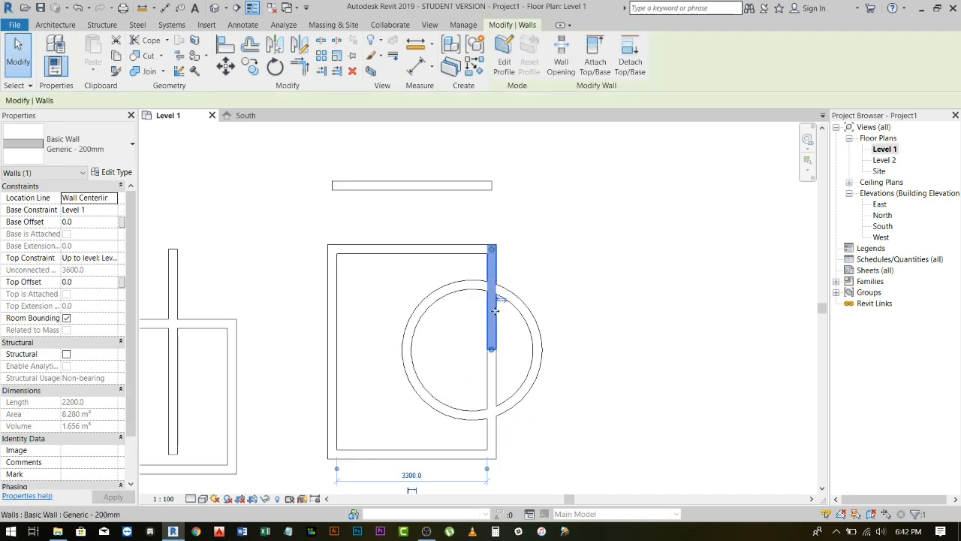
- Undo the right wall's split, then try Split with Gap using a joint gap of 400
key("Escape")
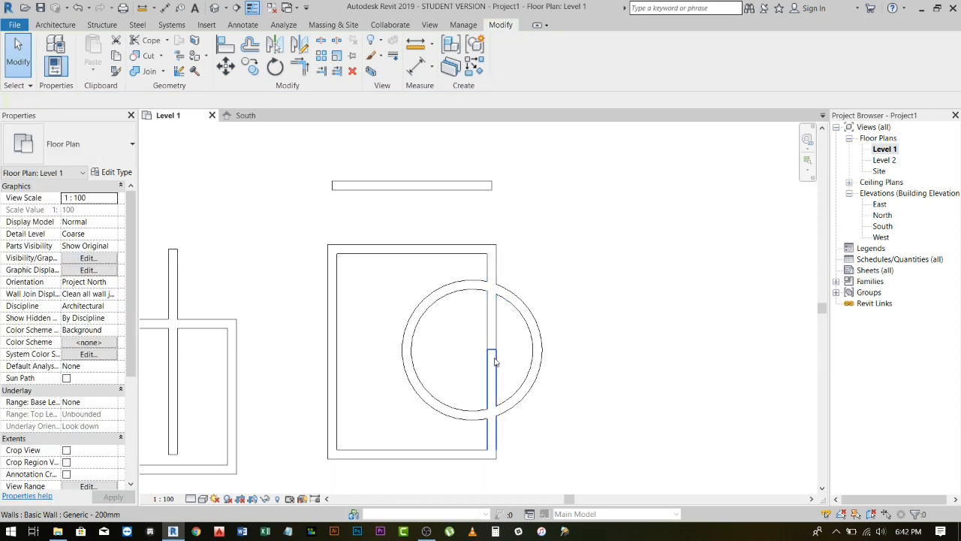
scroll(487, 346, "down", 1)
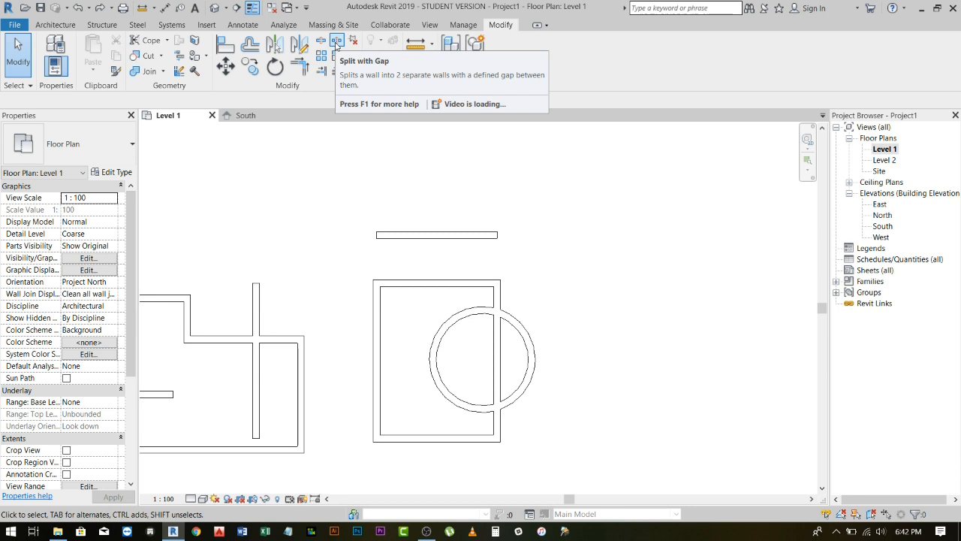
left_click(335, 43)
scroll(495, 345, "up", 3)
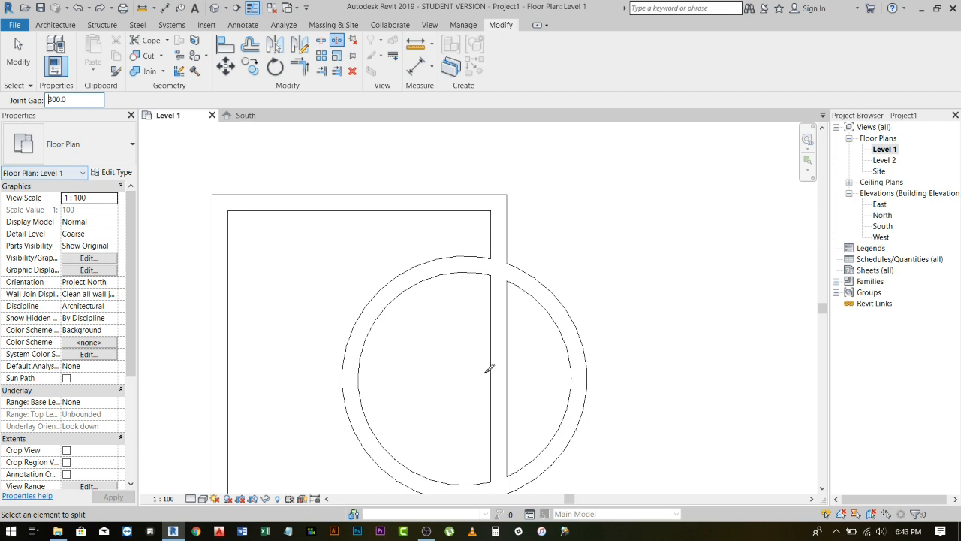
left_click_drag(73, 100, 12, 98)
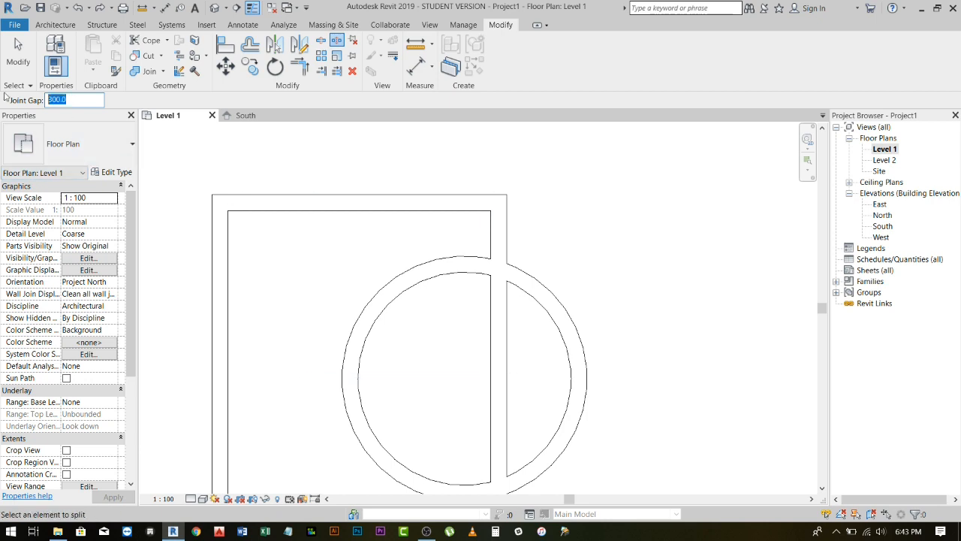
type("400")
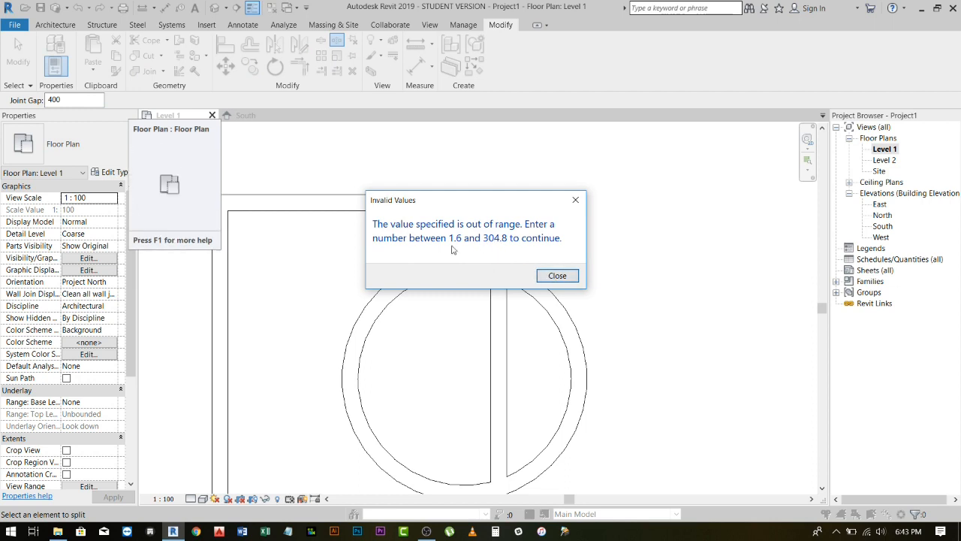
left_click(557, 276)
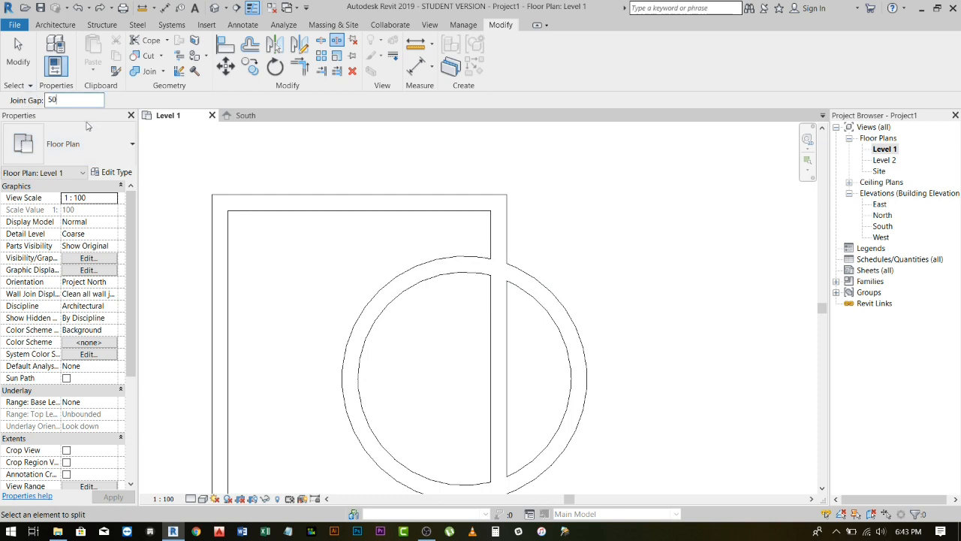
- Split the rectangle's right wall inside the circle with a joint gap of 50
left_click(500, 363)
scroll(500, 374, "up", 3)
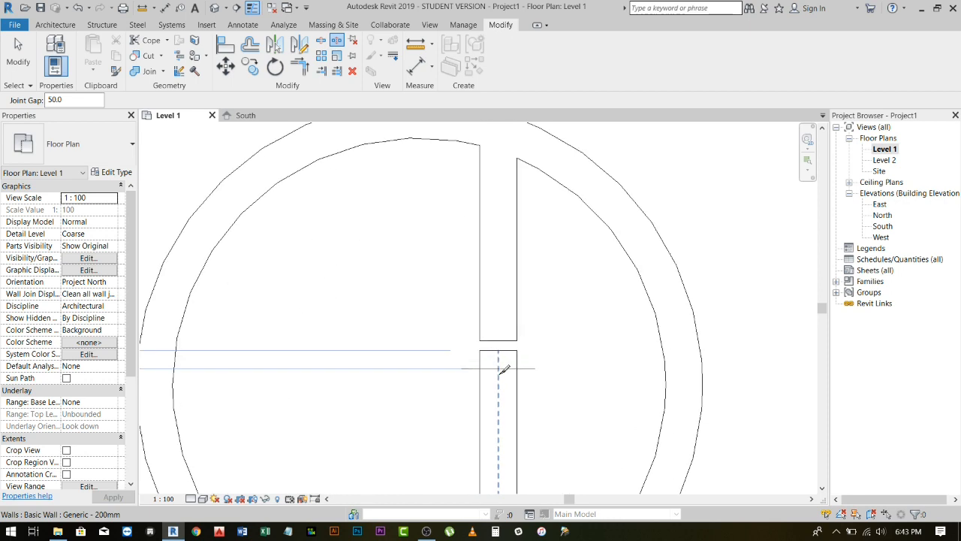
key("Escape")
scroll(503, 327, "down", 3)
scroll(503, 334, "up", 3)
scroll(501, 339, "down", 3)
scroll(501, 346, "up", 1)
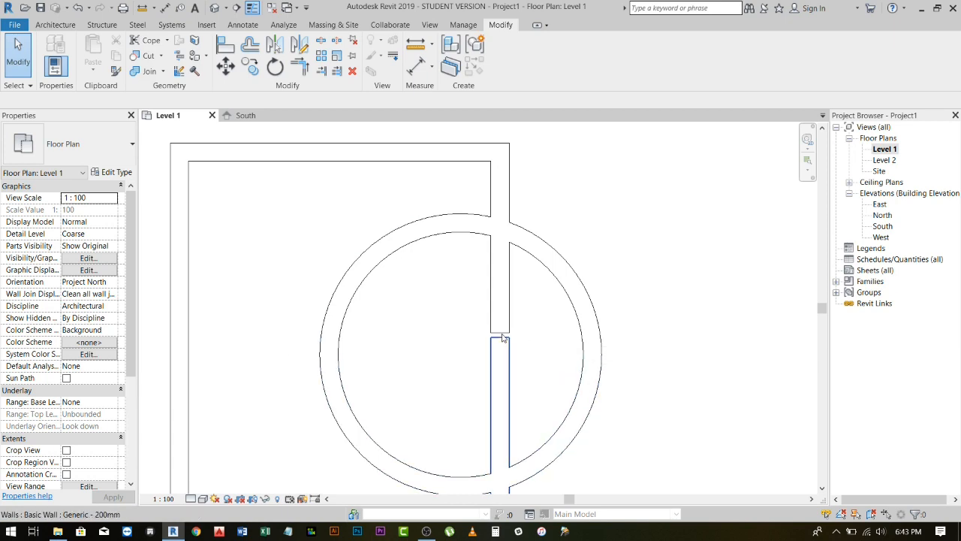
- Select the right wall's segment below the gap to check it, then undo the gap split
left_click(502, 340)
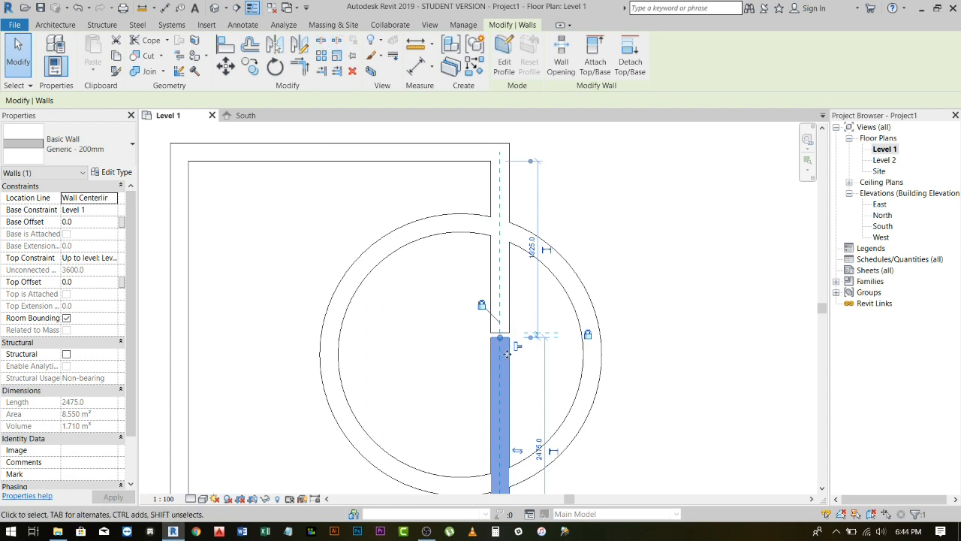
scroll(515, 344, "up", 2)
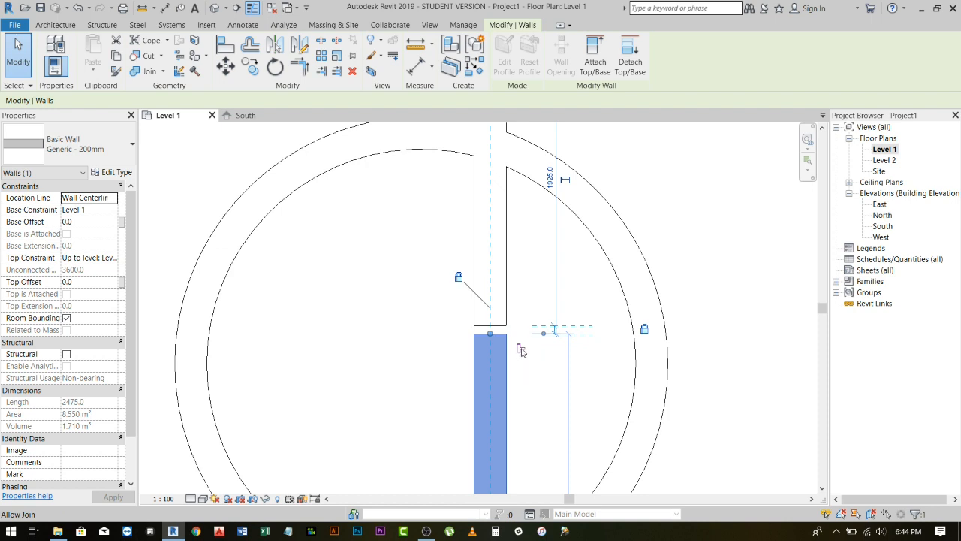
key("Escape")
scroll(526, 353, "down", 3)
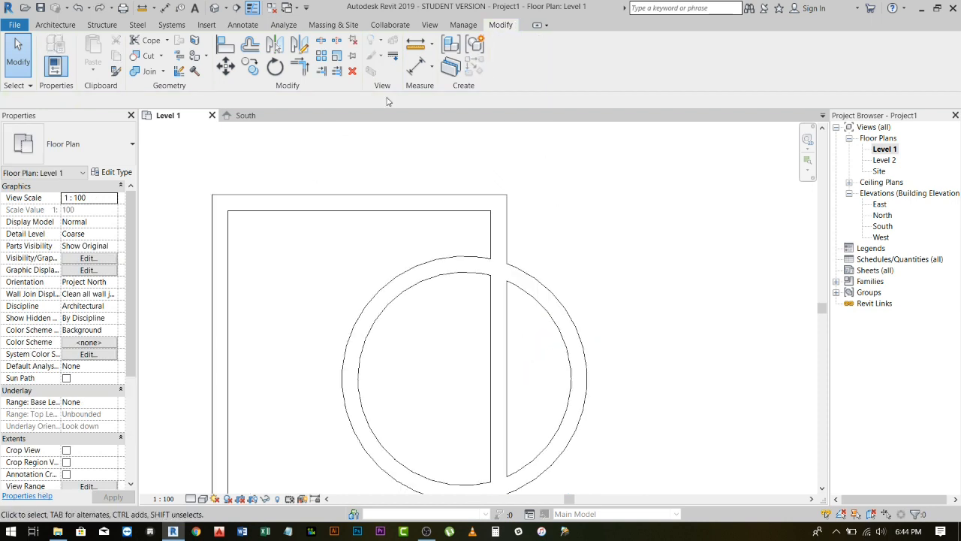
- Split the rectangle's right wall without a gap inside the circle, about 2200 mm from its upper end
left_click(319, 47)
left_click(495, 369)
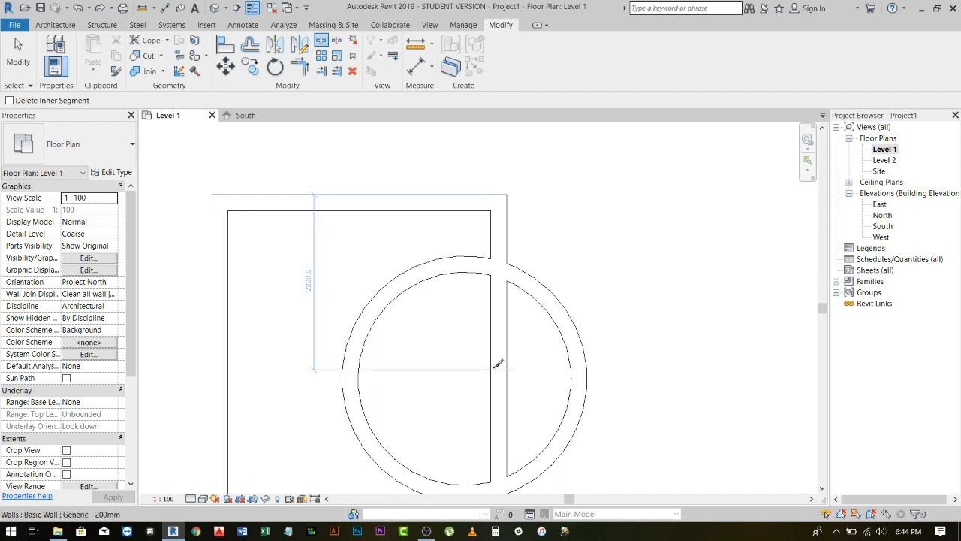
key("Escape")
- Examine the circular wall's upper half and the right wall's upper segment by selecting them together, then clear the selection
left_click(530, 282)
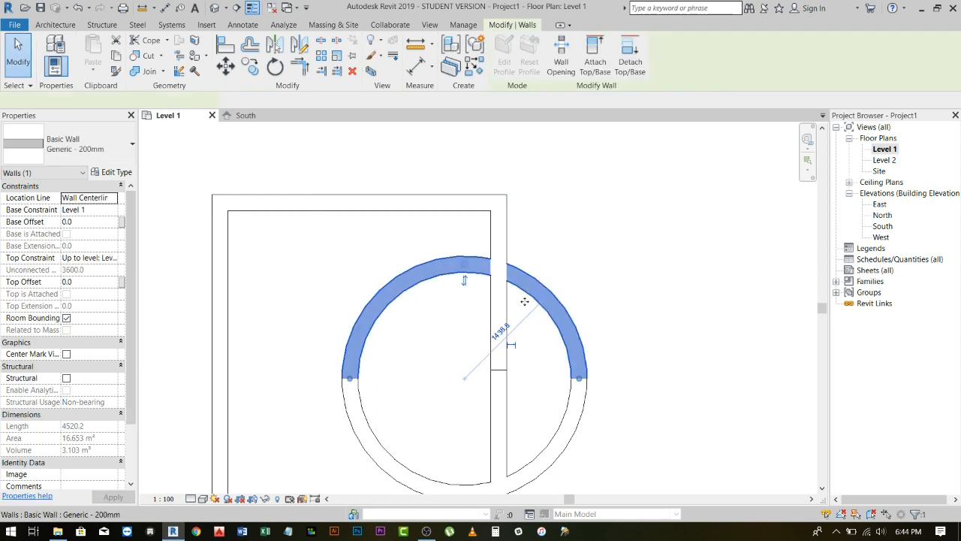
left_click(507, 316)
key("Escape")
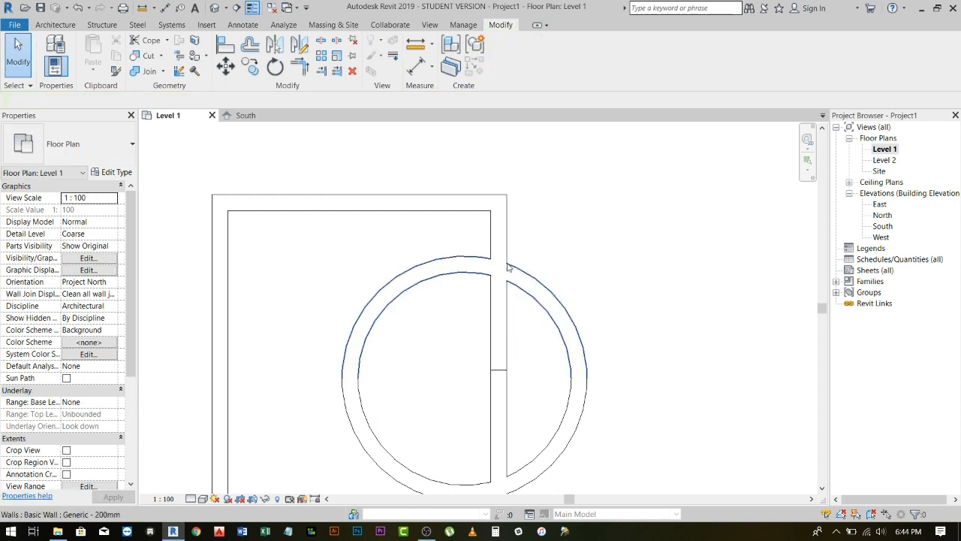
left_click(540, 304)
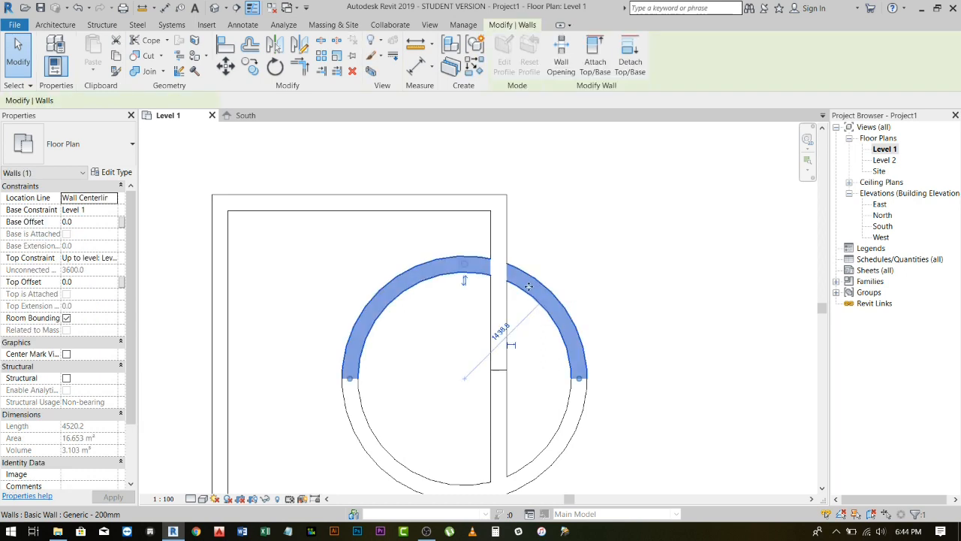
left_click(499, 323, "ctrl")
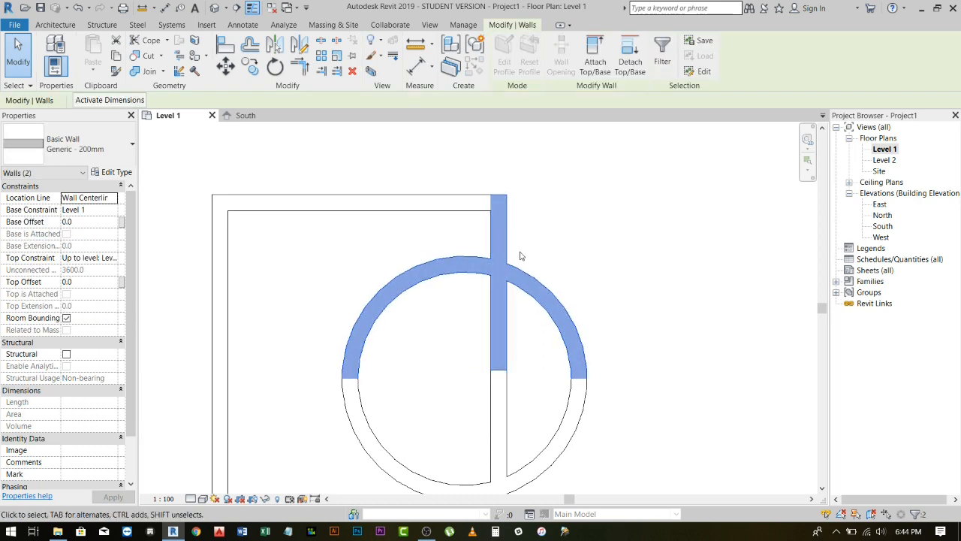
left_click(404, 151)
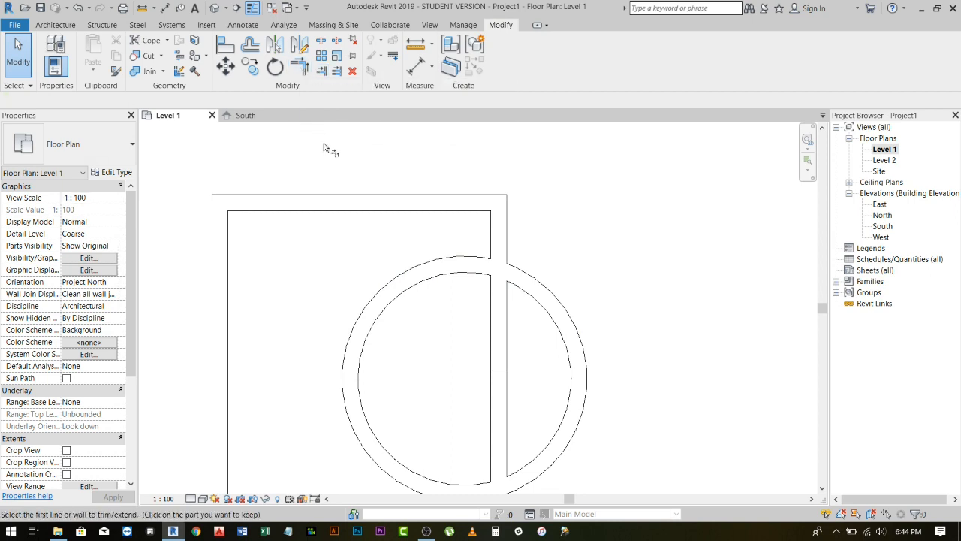
- Trim the circular wall's upper half and the right wall's upper segment to a corner, keeping the arc outside the rectangle
key("r")
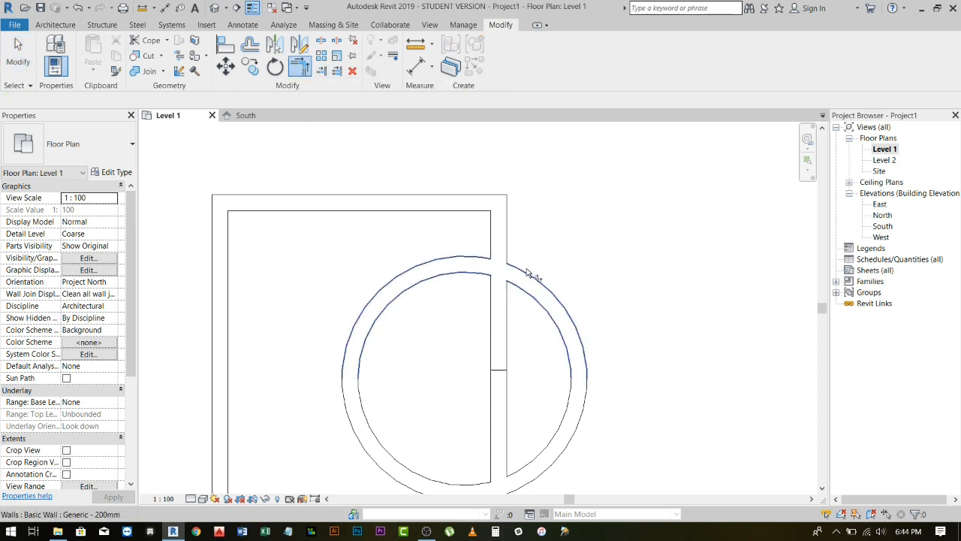
left_click(540, 297)
left_click(504, 242)
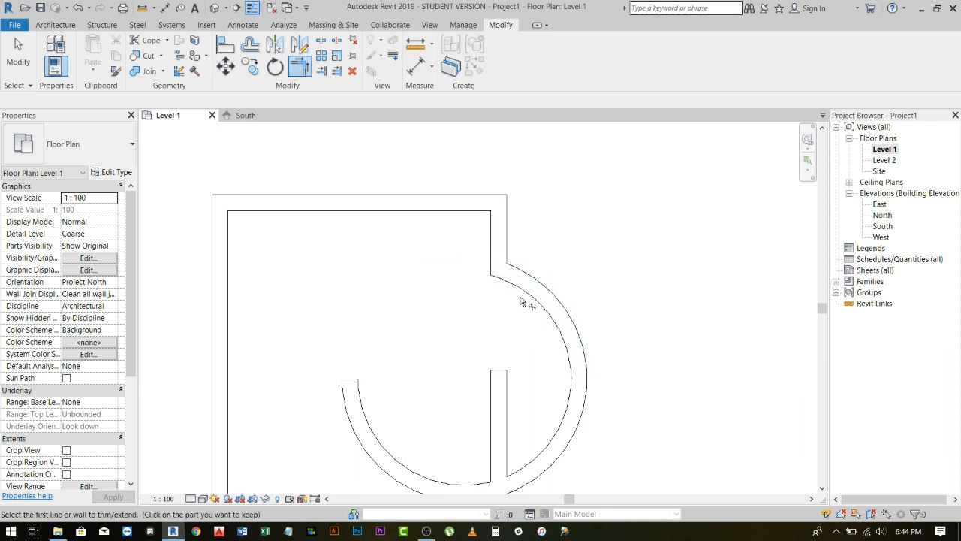
- Trim the right wall's lower segment and the circular wall's lower half to a corner, keeping the arc outside the rectangle
middle_click_drag(561, 422, 575, 306)
left_click(503, 360)
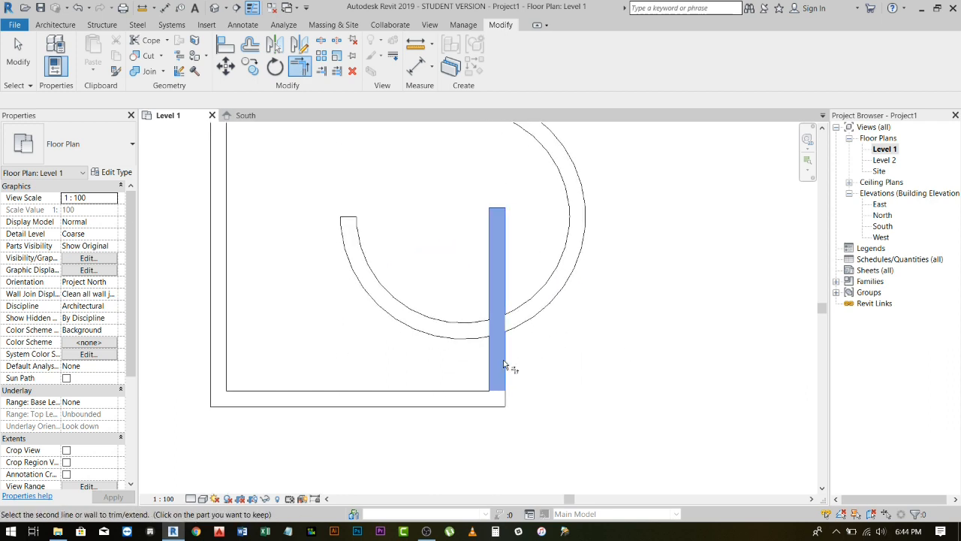
left_click(536, 320)
scroll(535, 319, "down", 3)
key("Escape")
middle_click_drag(535, 319, 543, 347)
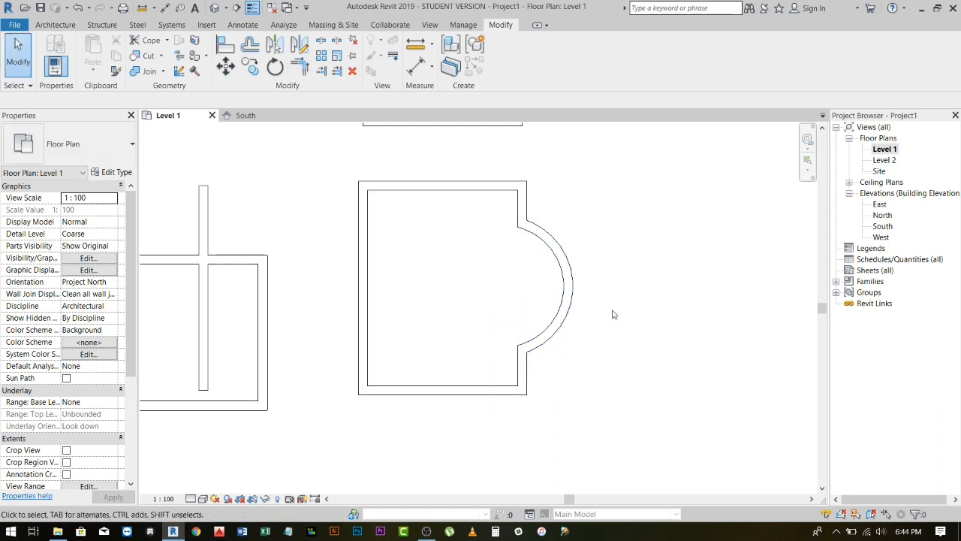
- Copy the detached horizontal wall to four spots above it with Multiple enabled, then disable Multiple and place a fifth copy
scroll(505, 258, "down", 2)
middle_click_drag(507, 290, 602, 281)
scroll(607, 297, "down", 2)
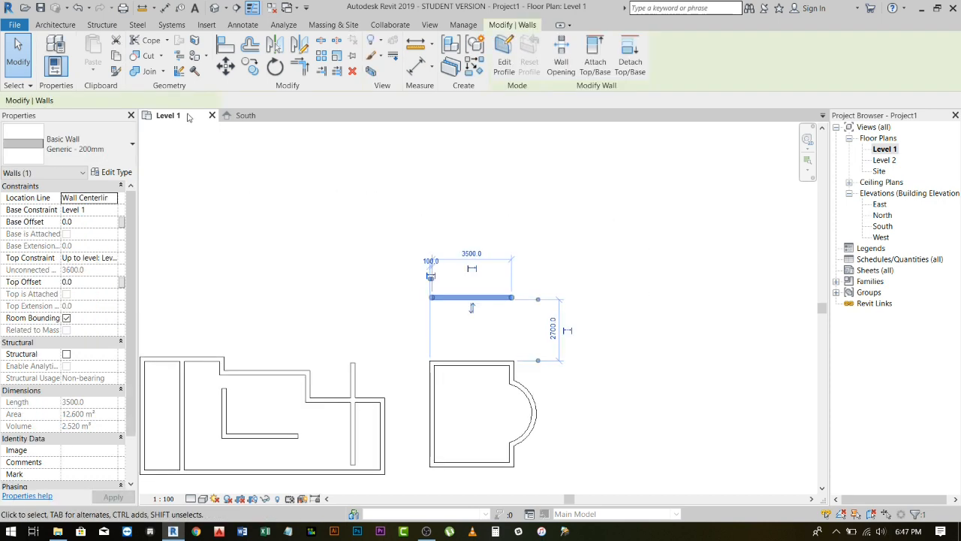
left_click(251, 68)
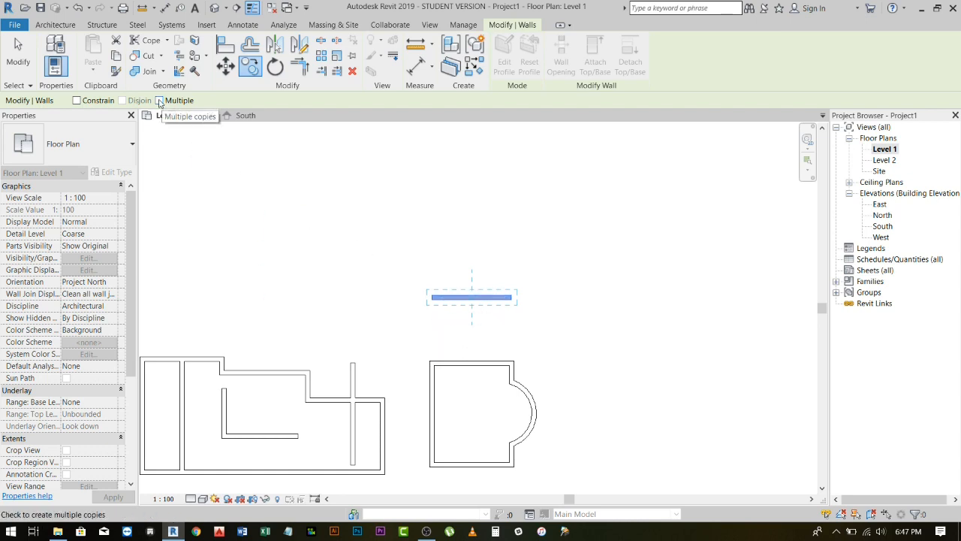
left_click(472, 297)
left_click(479, 220)
left_click(382, 206)
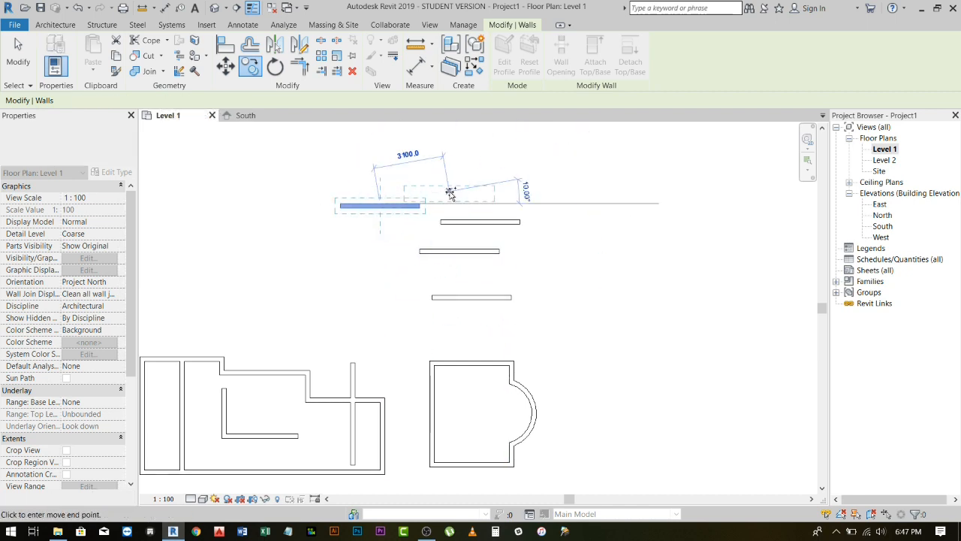
left_click(450, 192)
left_click(160, 99)
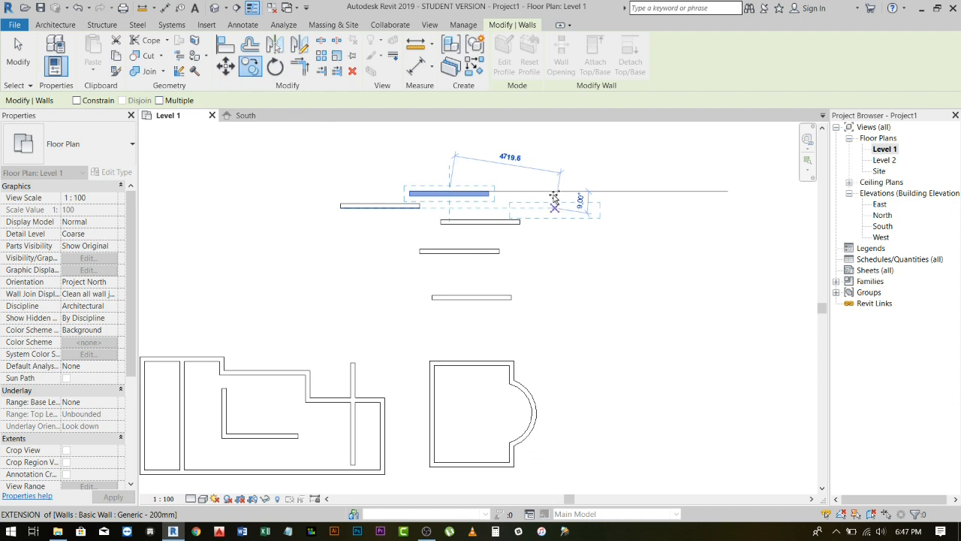
left_click(534, 171)
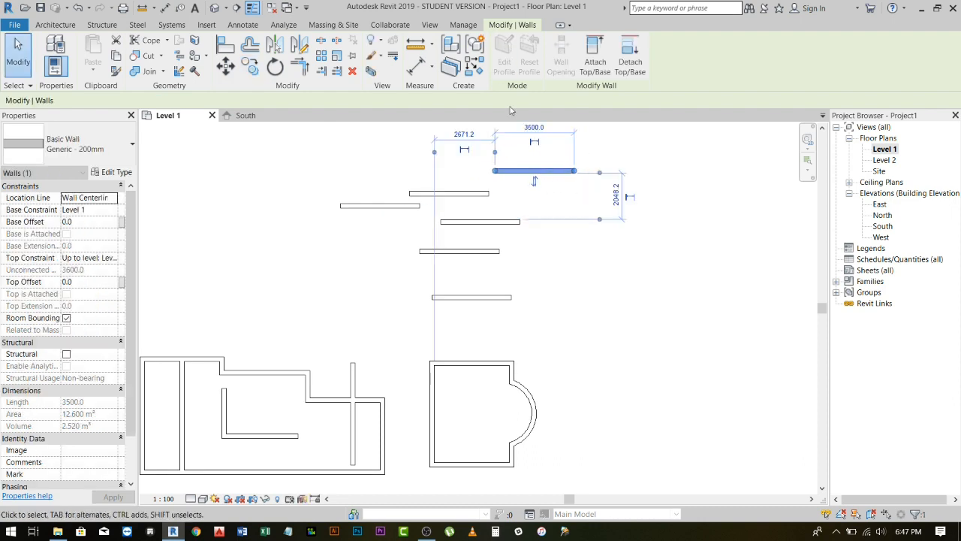
scroll(462, 254, "down", 2)
middle_click_drag(543, 285, 540, 328)
left_click(539, 329)
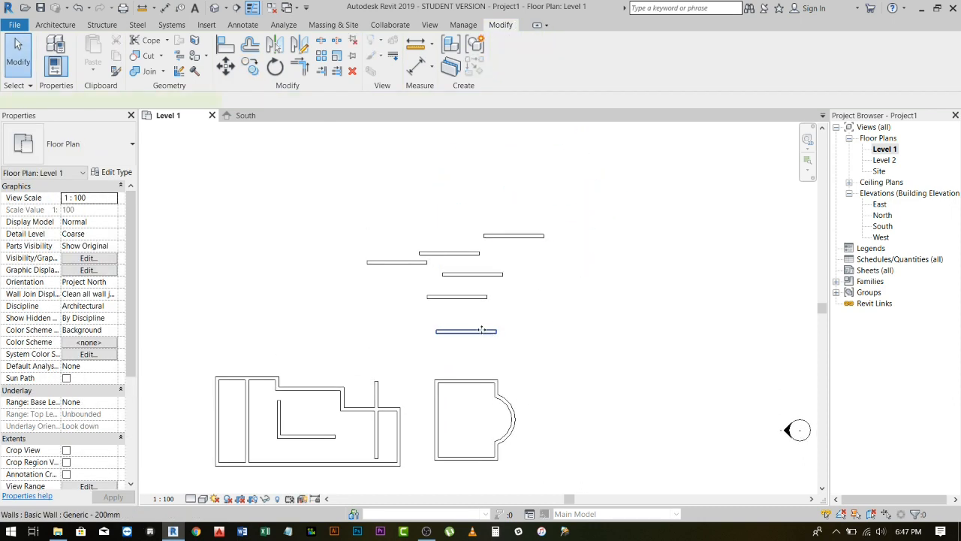
left_click(482, 331)
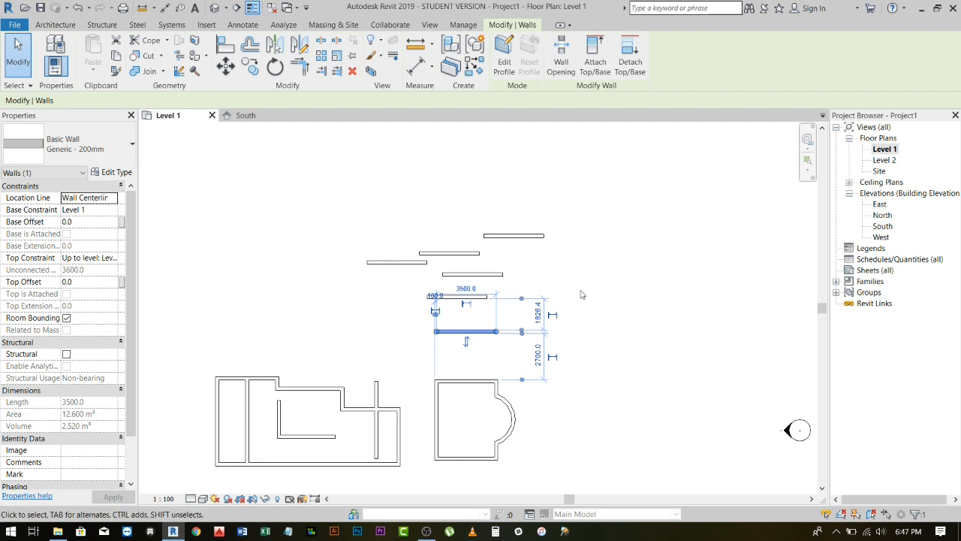
middle_click_drag(509, 260, 468, 310)
- Create a linear array of the topmost wall copy straight upward, with Group and Associate on and Move To set to 2nd
left_click(472, 287)
scroll(487, 287, "up", 1)
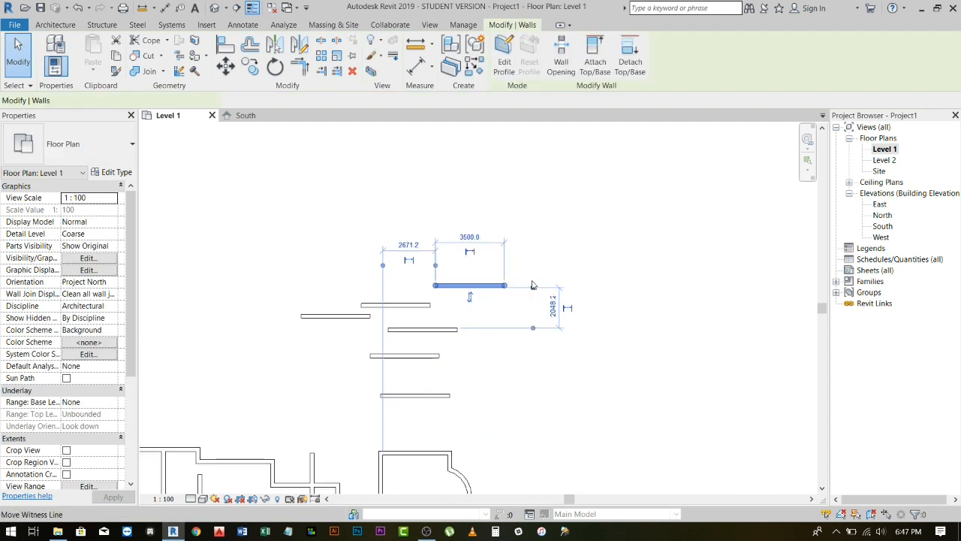
scroll(533, 284, "up", 1)
middle_click_drag(532, 284, 440, 307)
left_click(322, 57)
scroll(366, 312, "down", 3)
middle_click_drag(369, 316, 370, 356)
scroll(367, 349, "up", 2)
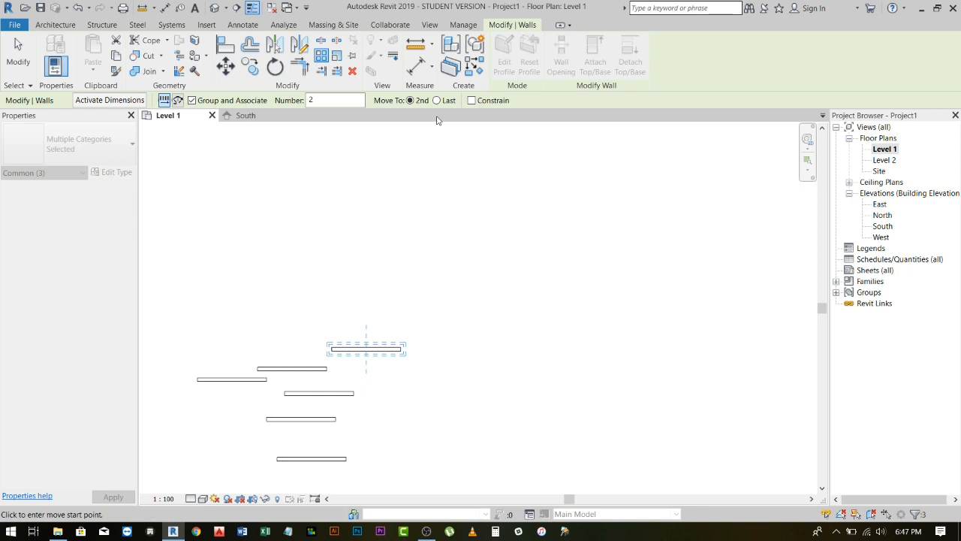
left_click(365, 348)
scroll(362, 338, "up", 2)
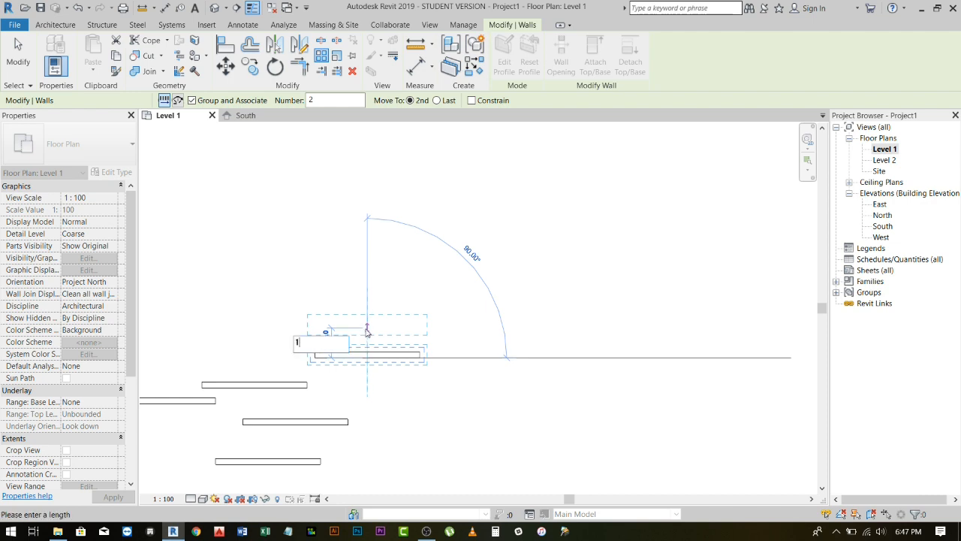
left_click(366, 331)
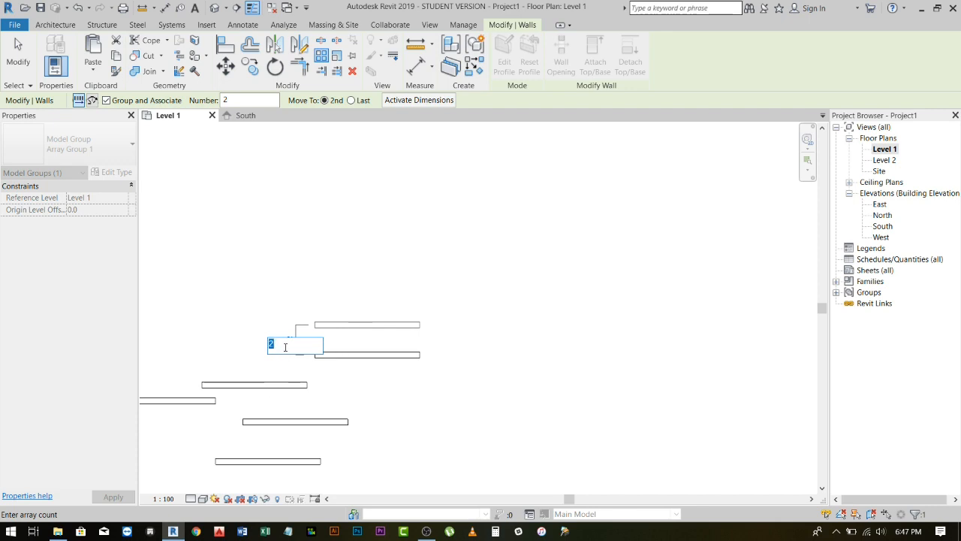
- Set the wall array's member count to 15
type("15")
key("Return")
scroll(361, 353, "down", 2)
scroll(290, 432, "up", 2)
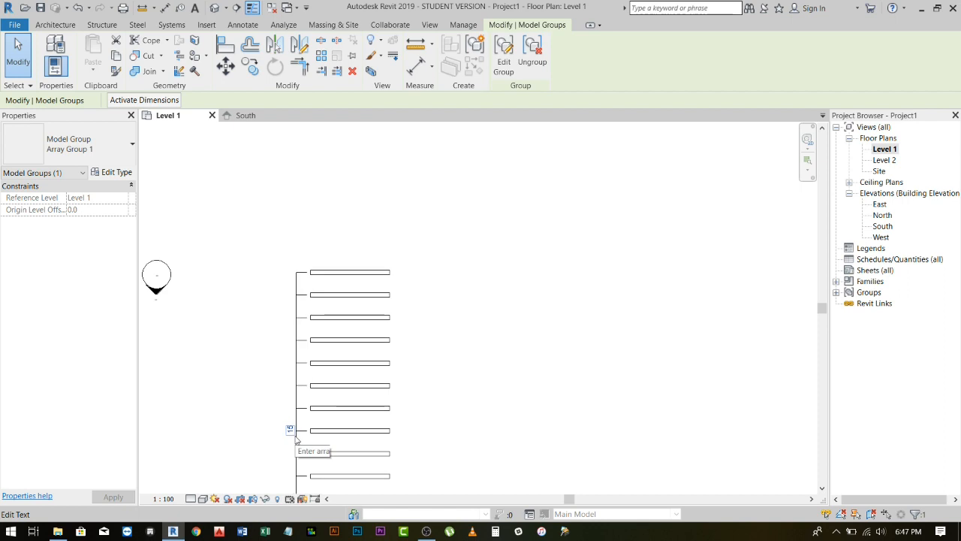
- Change the wall array's member count to 14
middle_click_drag(290, 432, 292, 320)
scroll(293, 320, "down", 1)
left_click(291, 317)
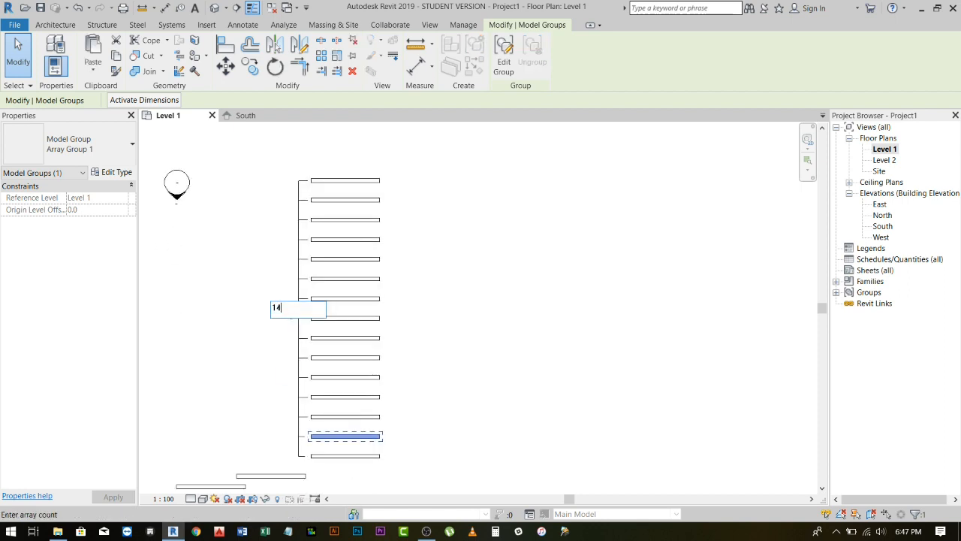
type("14")
key("Return")
- Set the wall array's member count to 5 and select one of its members
left_click(295, 325)
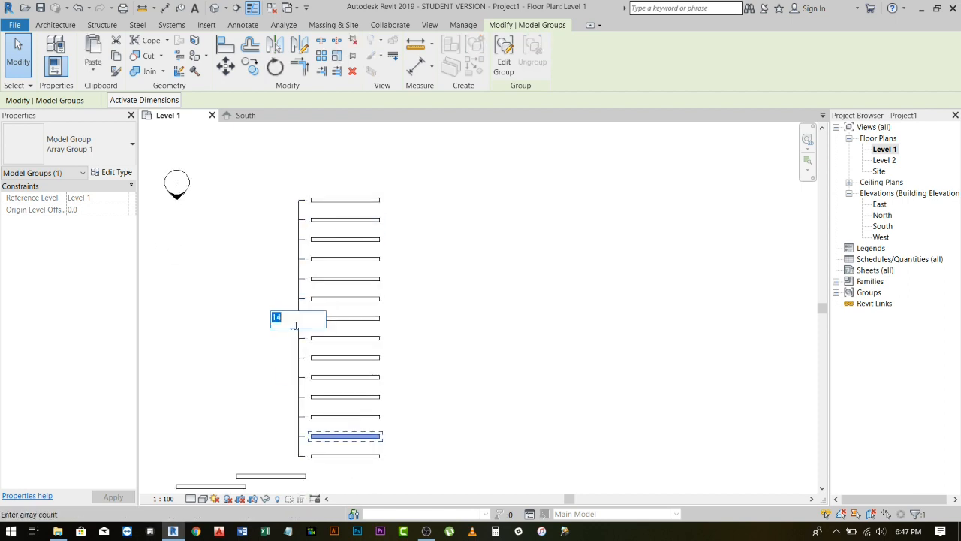
key("Return")
left_click(539, 423)
scroll(438, 424, "down", 2)
middle_click_drag(439, 425, 452, 379)
scroll(412, 354, "up", 1)
scroll(398, 375, "down", 1)
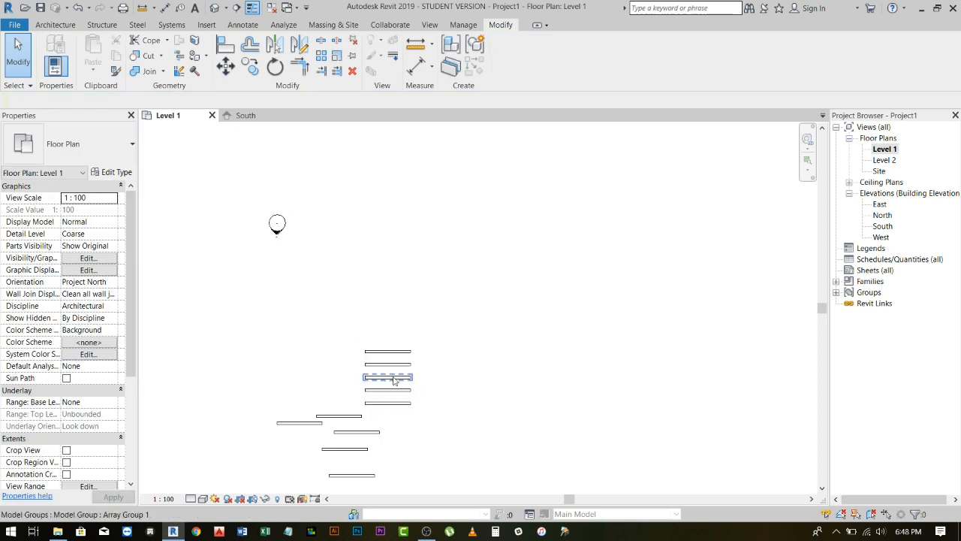
left_click(389, 393)
scroll(388, 392, "up", 2)
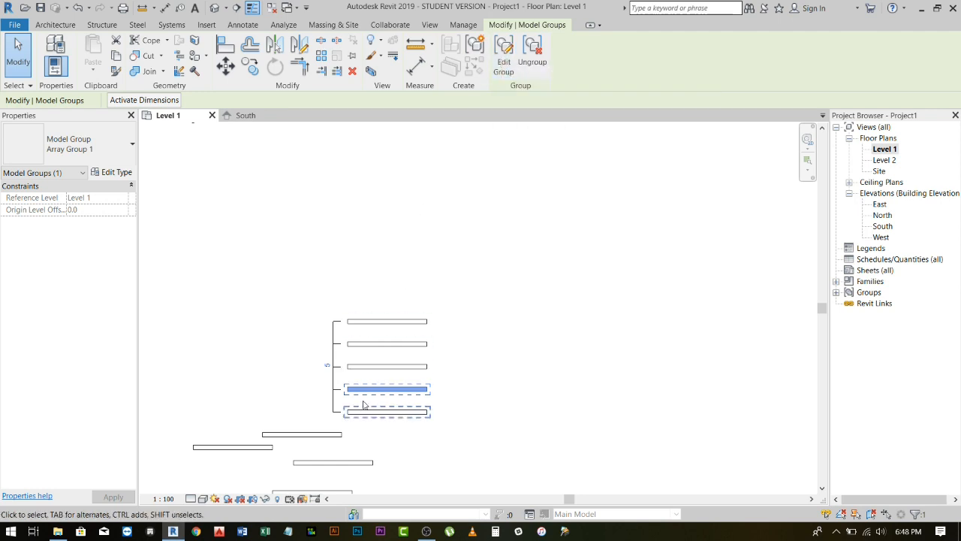
- Undo the array count changes and the upward array, back to the single topmost wall
key("Escape")
key("ctrl+z")
key("ctrl+z")
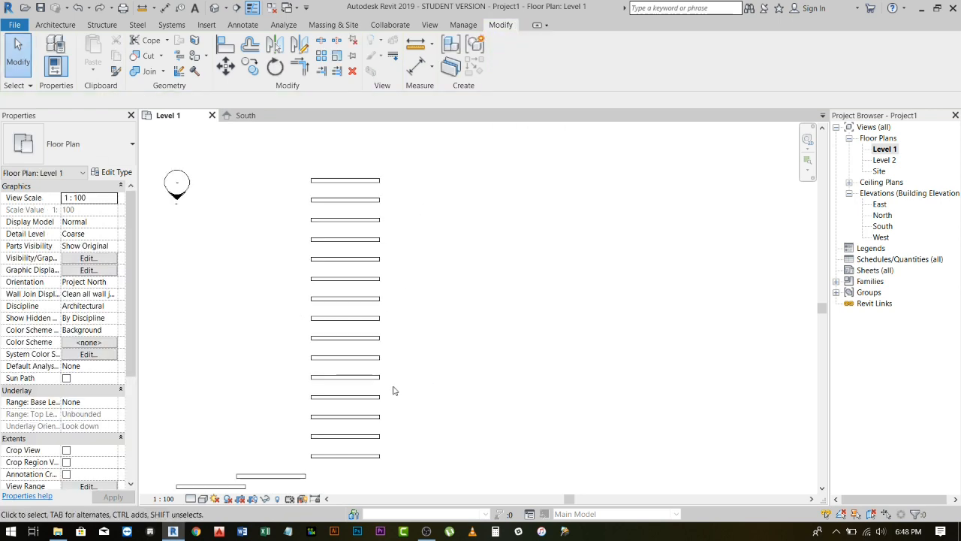
- Create a linear array of the topmost wall straight upward from its midpoint, with Group and Associate on, Number 2 and Move To set to Last
left_click(378, 309)
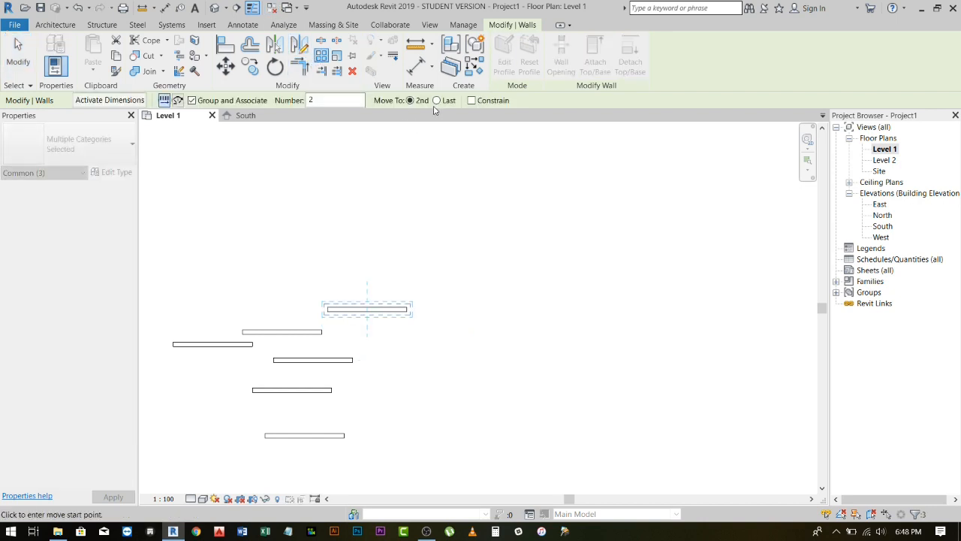
left_click(437, 101)
scroll(438, 195, "down", 1)
middle_click_drag(423, 235, 405, 377)
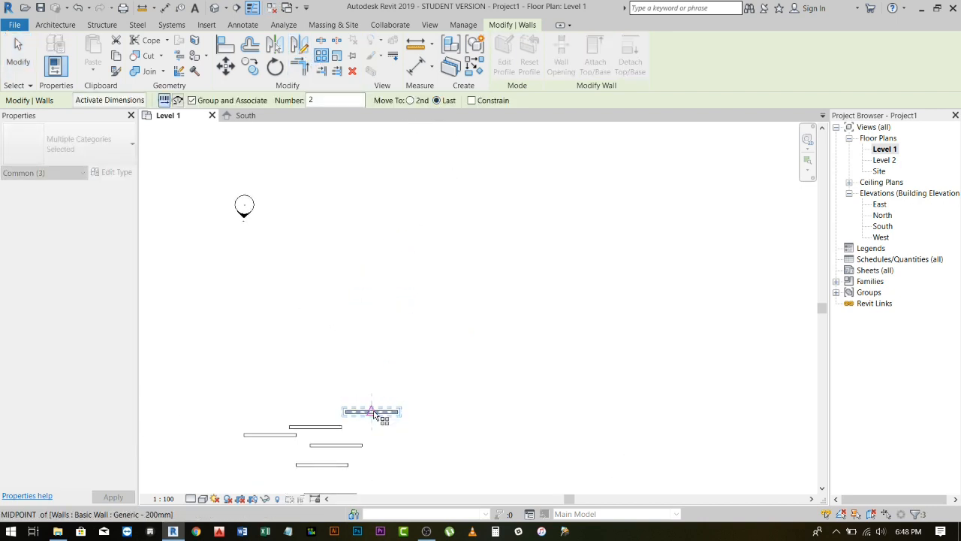
left_click(372, 411)
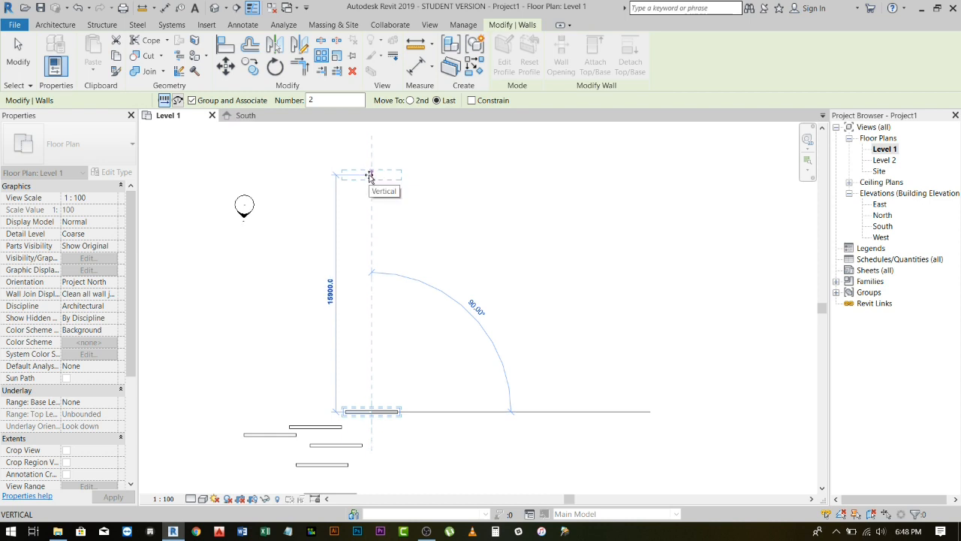
left_click(371, 217)
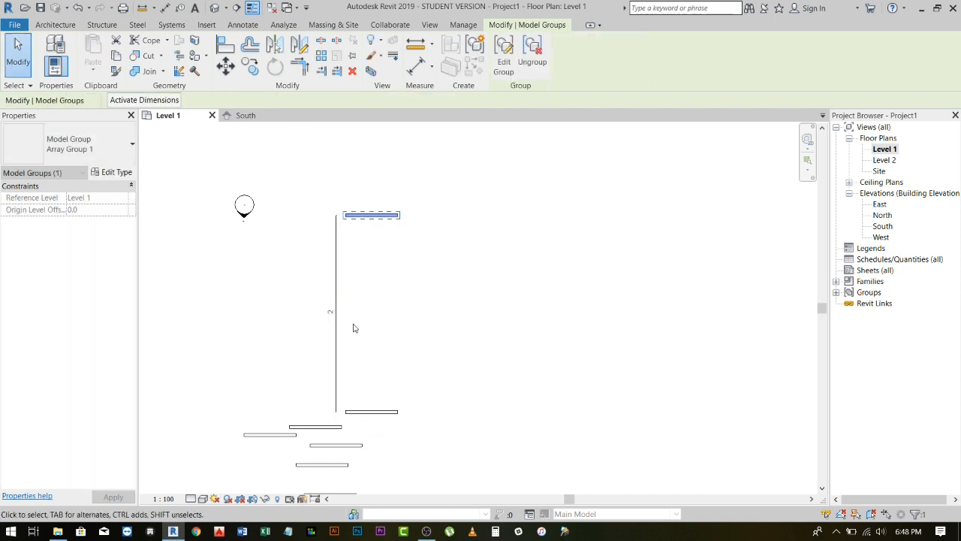
key("Escape")
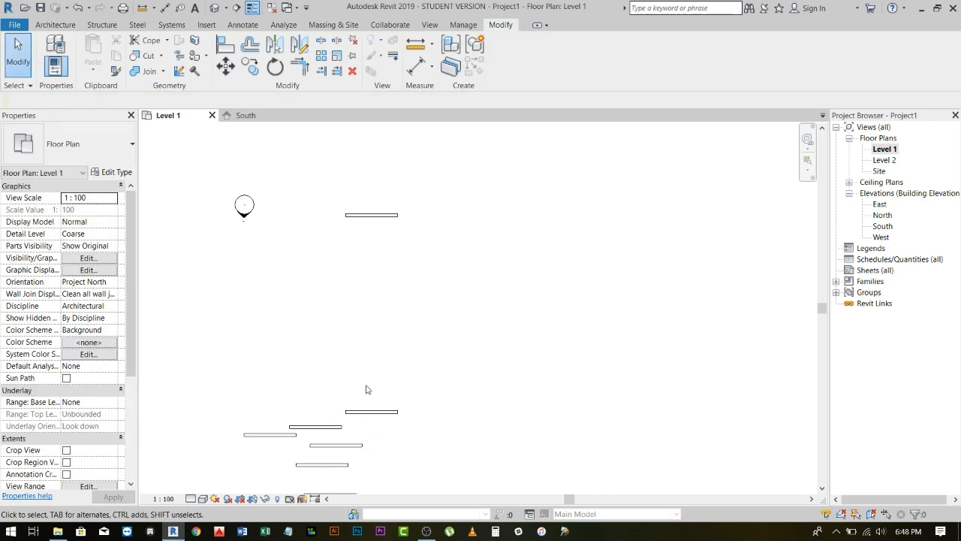
- Set the new wall array's member count to 10
left_click(371, 215)
left_click(330, 314)
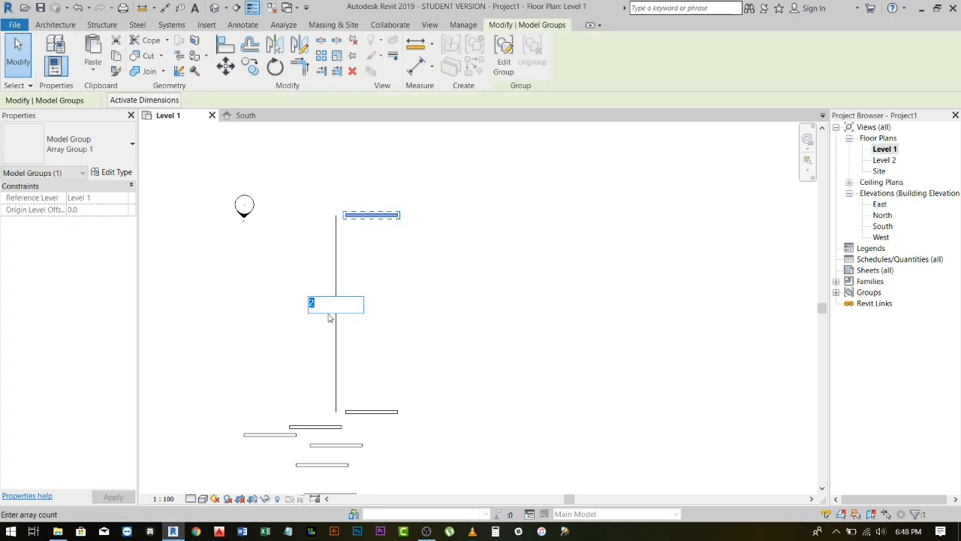
type("10")
key("Return")
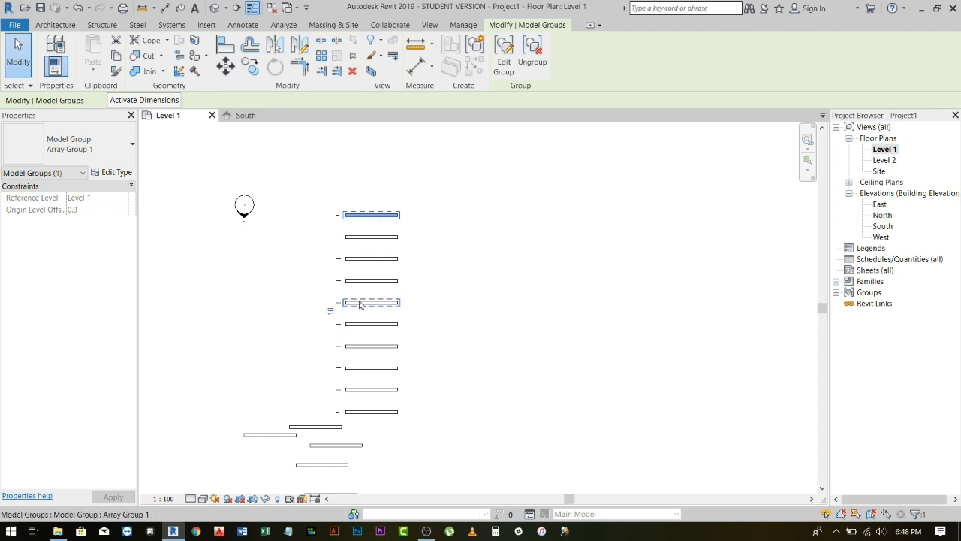
- Raise the wall array's member count to 15 and then to 20
left_click(329, 312)
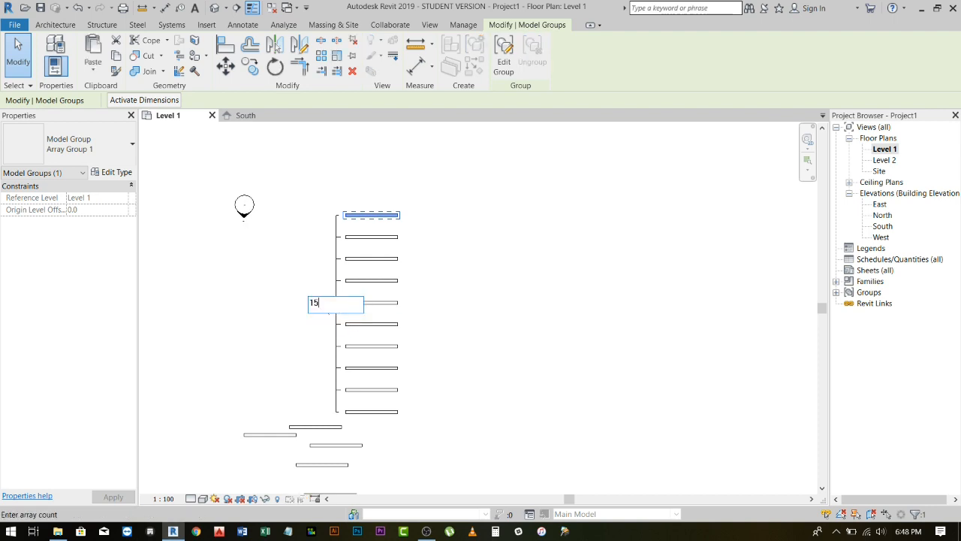
key("Return")
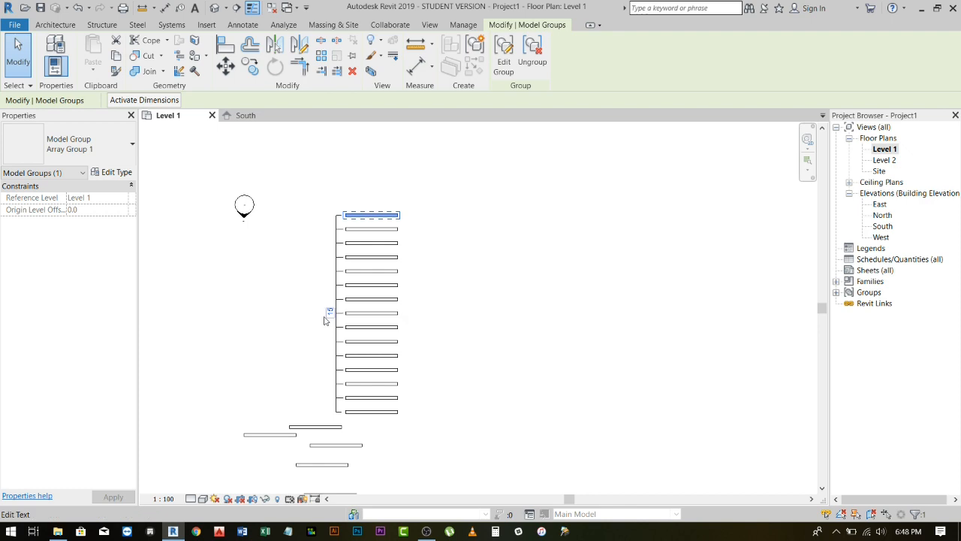
left_click(329, 312)
key("Return")
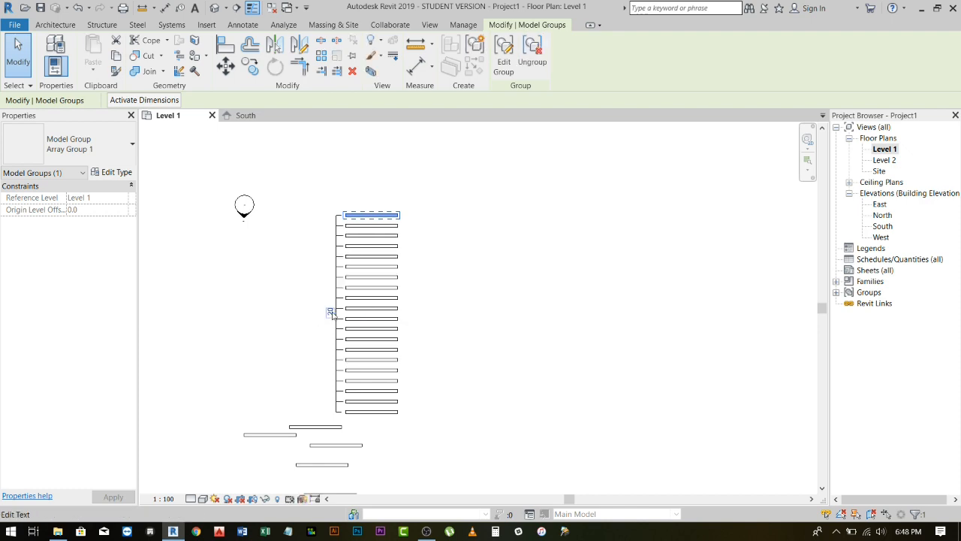
key("Escape")
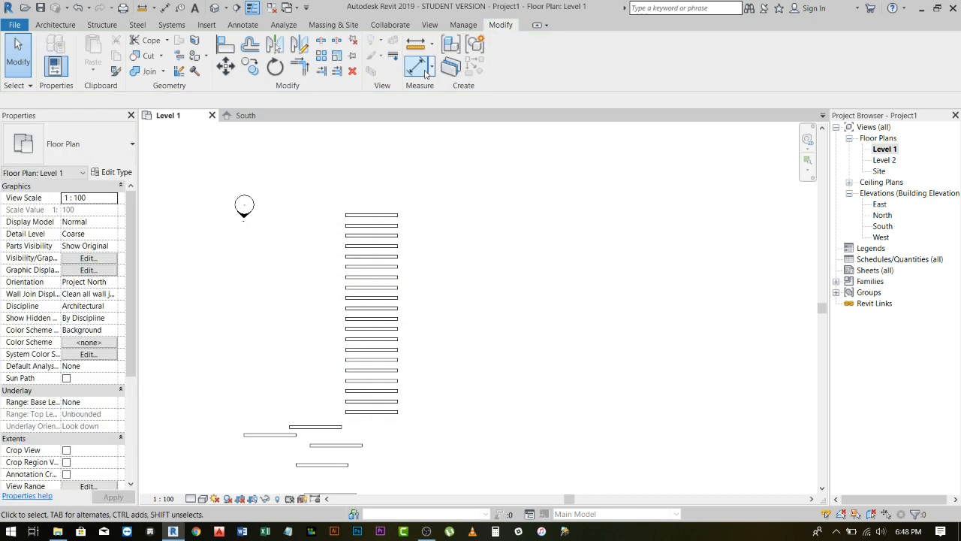
- Delete all members of the wall array except the lowest one
left_click(374, 368)
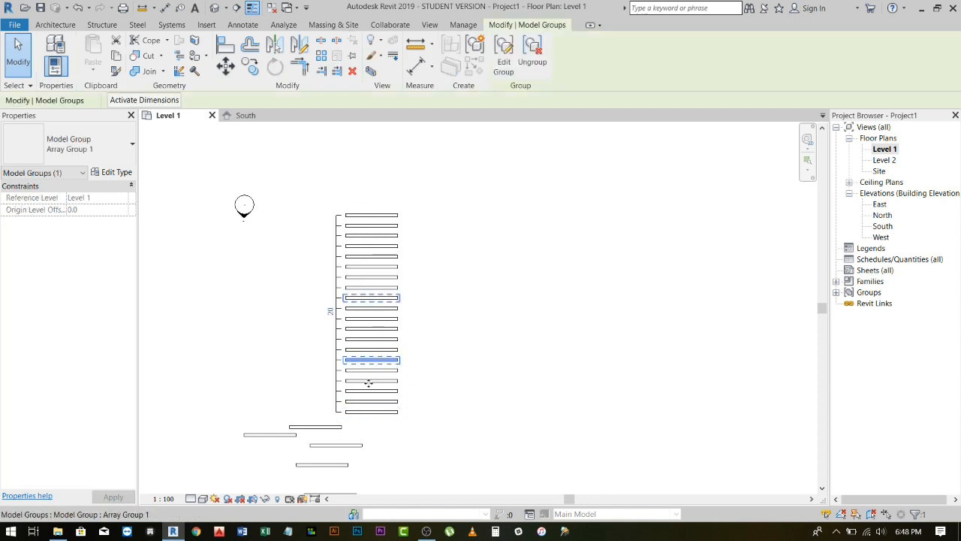
left_click_drag(411, 404, 323, 205)
key("Delete")
- Ungroup the remaining array member into an ordinary wall
left_click(380, 412)
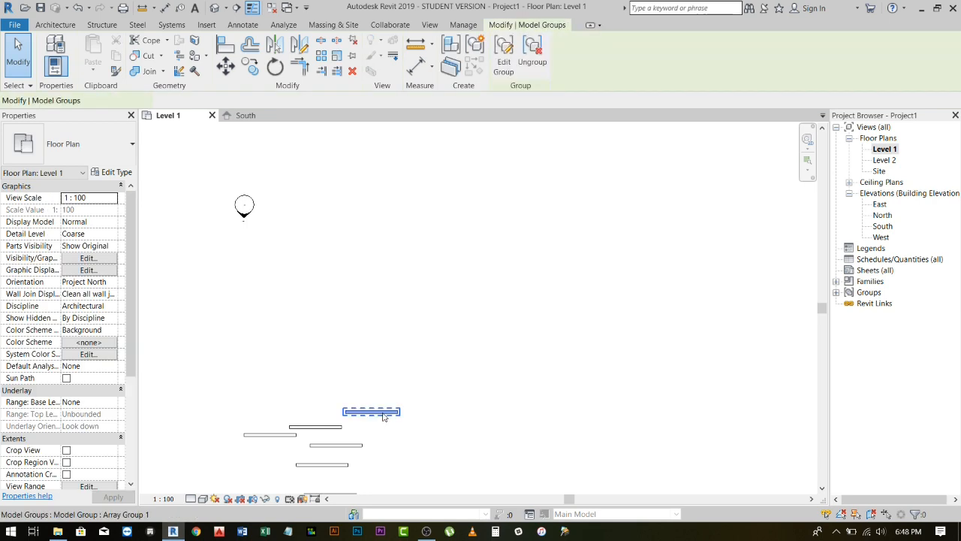
scroll(380, 411, "up", 5)
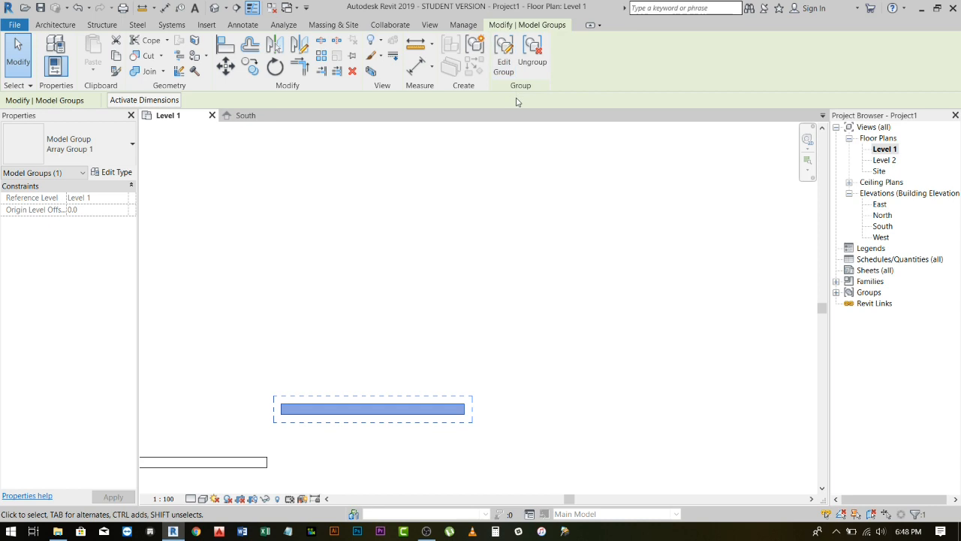
double_click(354, 412)
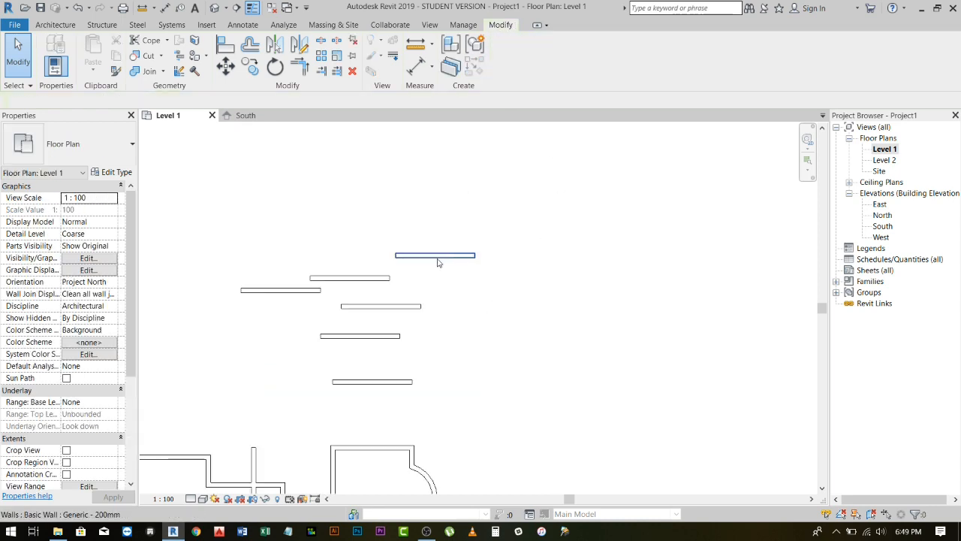
- Set the topmost wall's vertical temporary dimension to the referenced wall below to 2000 mm
left_click(438, 258)
scroll(435, 269, "up", 3)
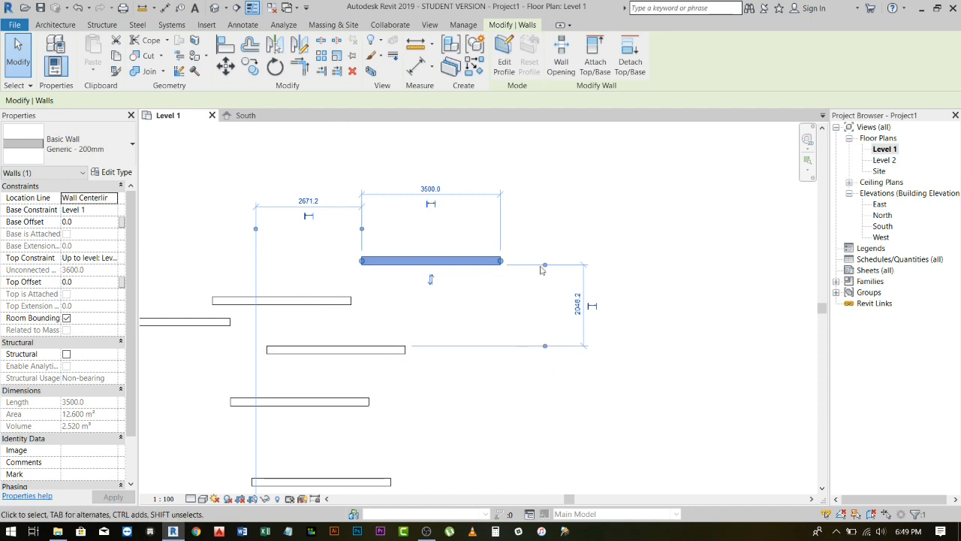
left_click(579, 209)
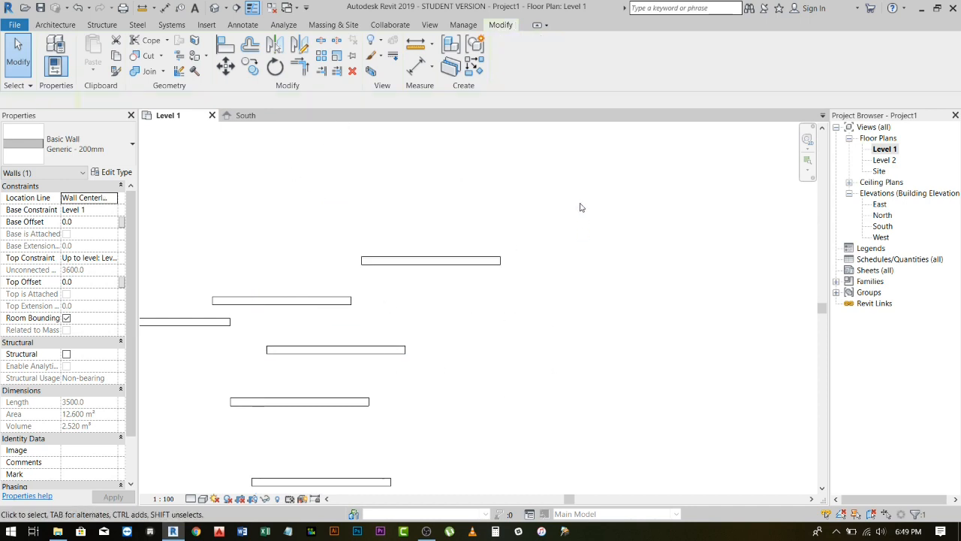
left_click(438, 261)
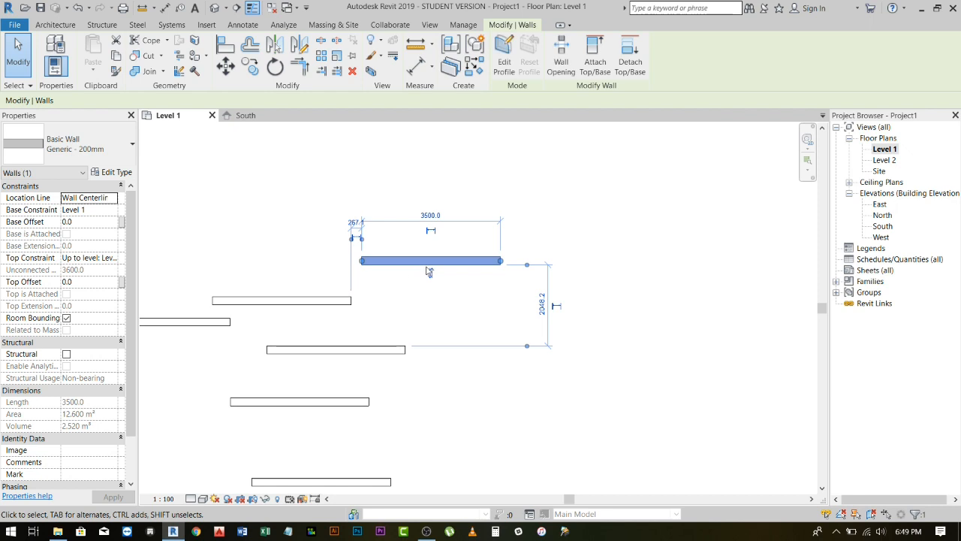
scroll(426, 261, "up", 2)
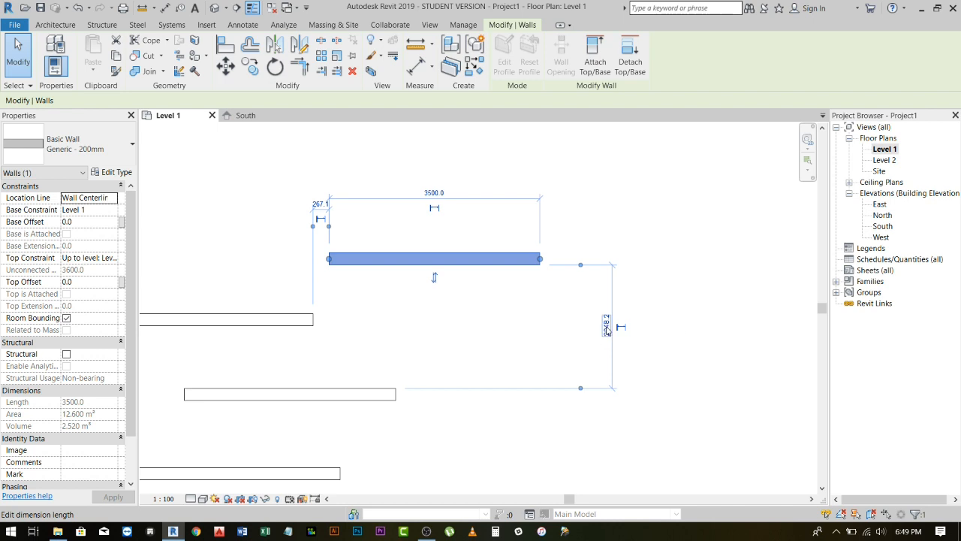
left_click(607, 329)
type("2")
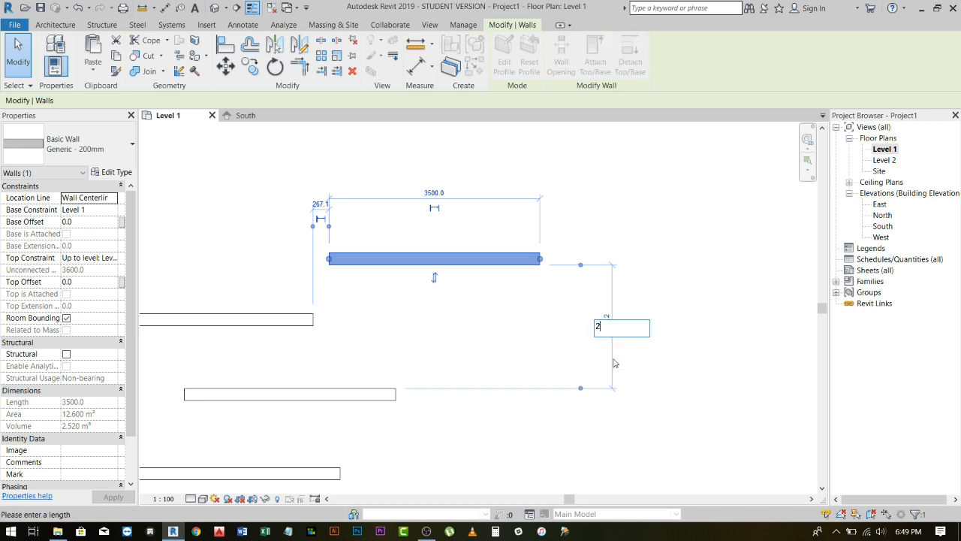
type("000")
key("Return")
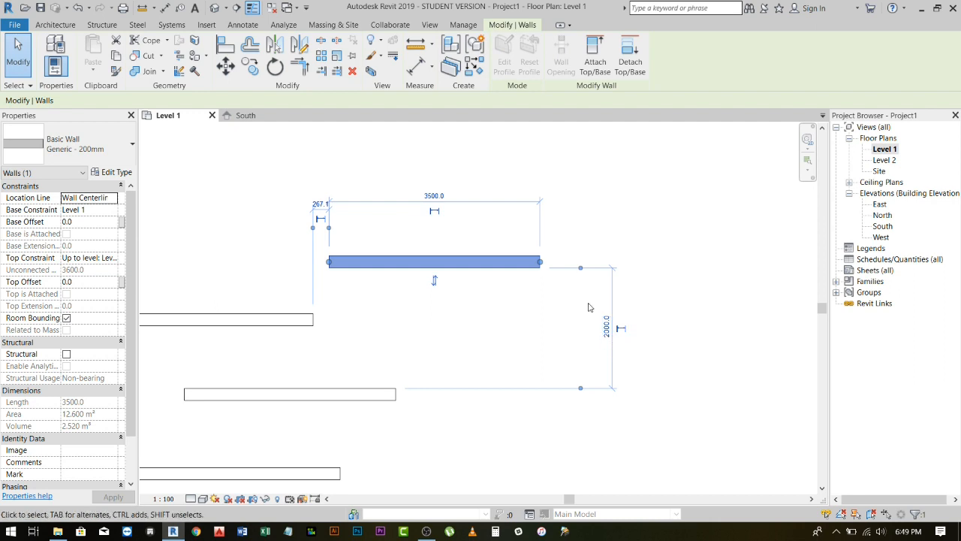
- Set the topmost wall's vertical temporary dimension to 2.5 m and its horizontal gap from the neighbouring wall's end to 1 m
left_click(607, 326)
type("2.5m")
key("Return")
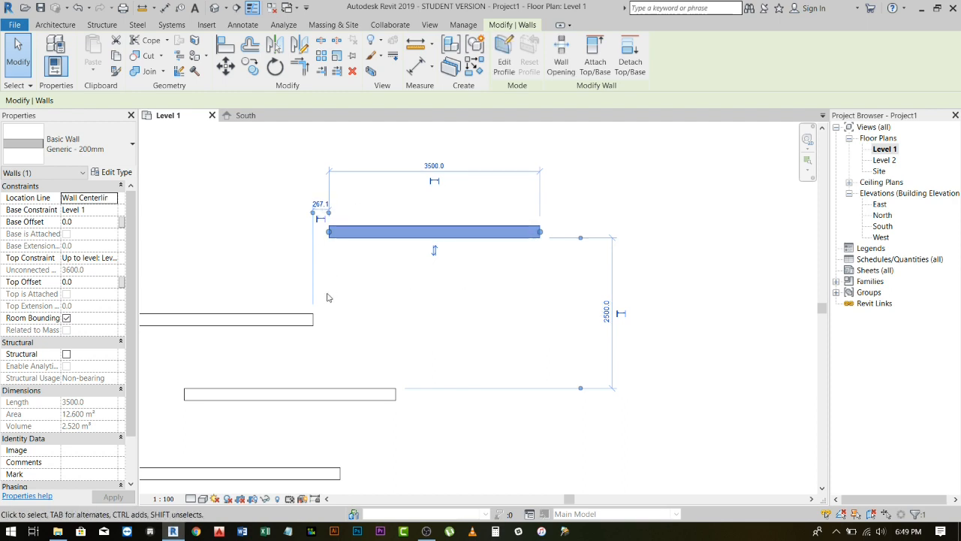
left_click(320, 205)
type("1m")
key("Return")
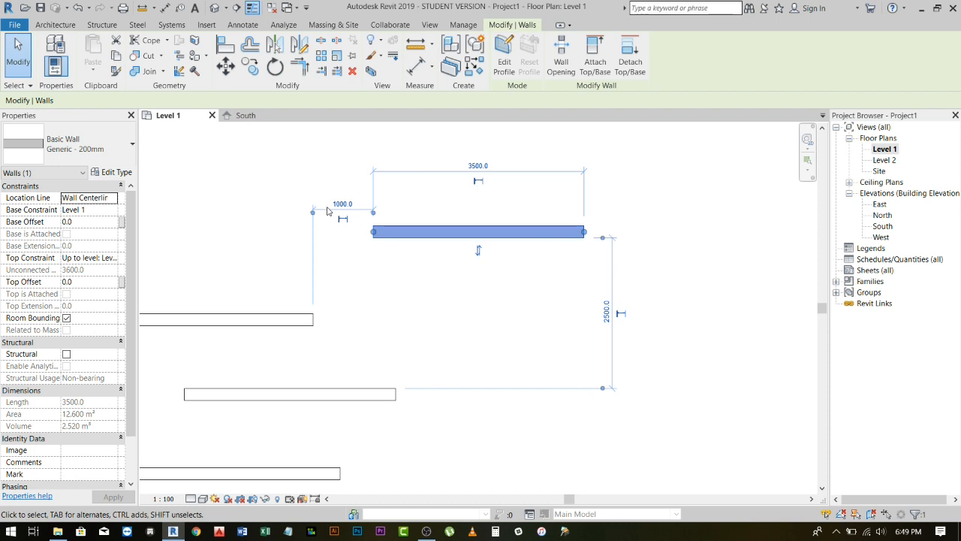
- Select the topmost detached wall again for further modification
left_click(506, 247)
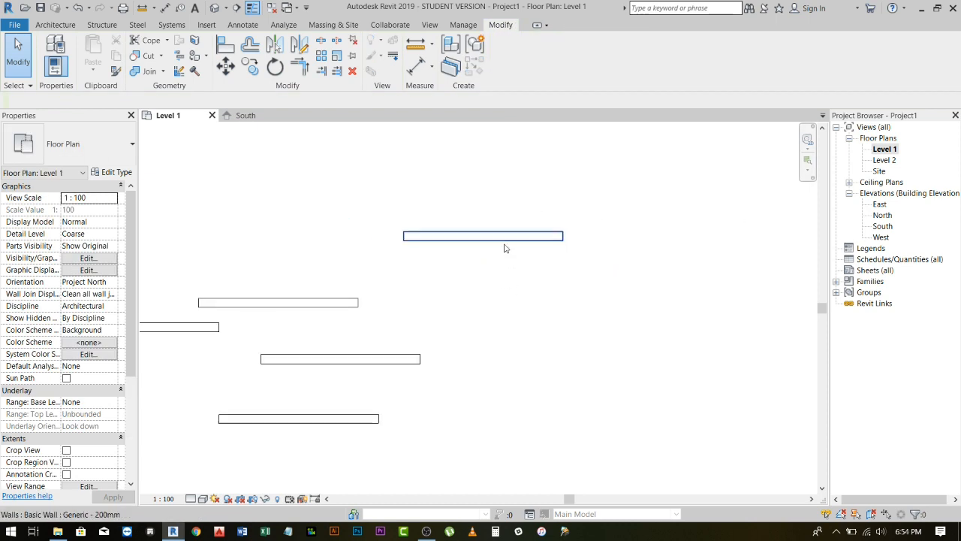
left_click(505, 246)
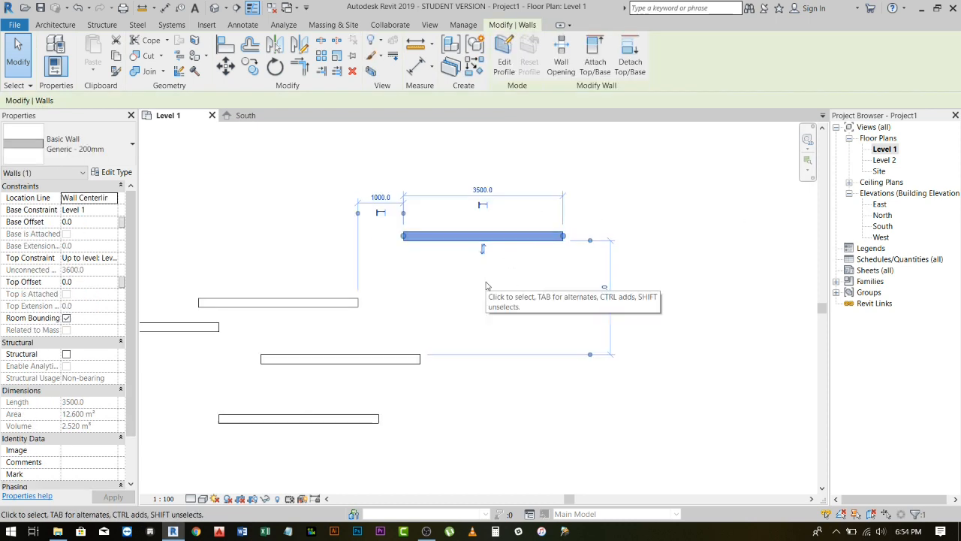
left_click(447, 259)
left_click(421, 235)
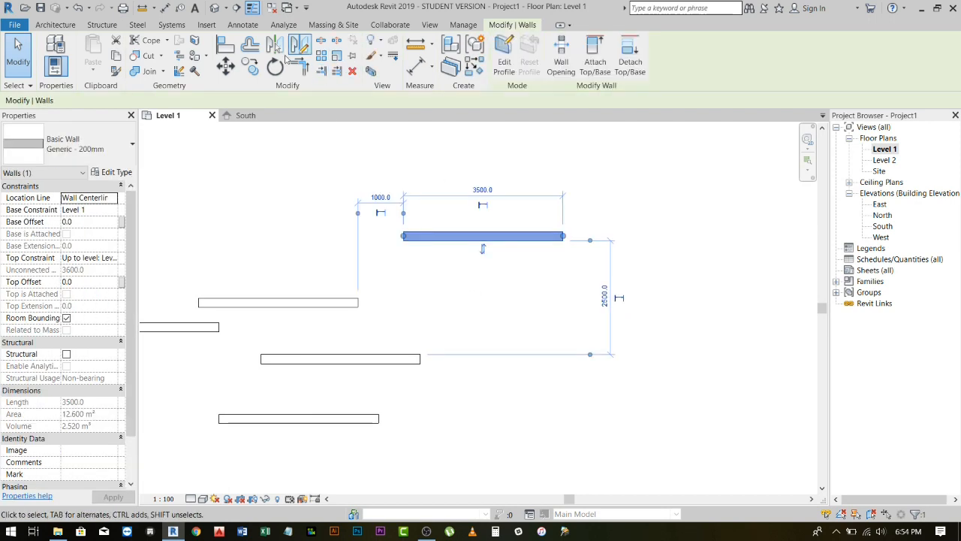